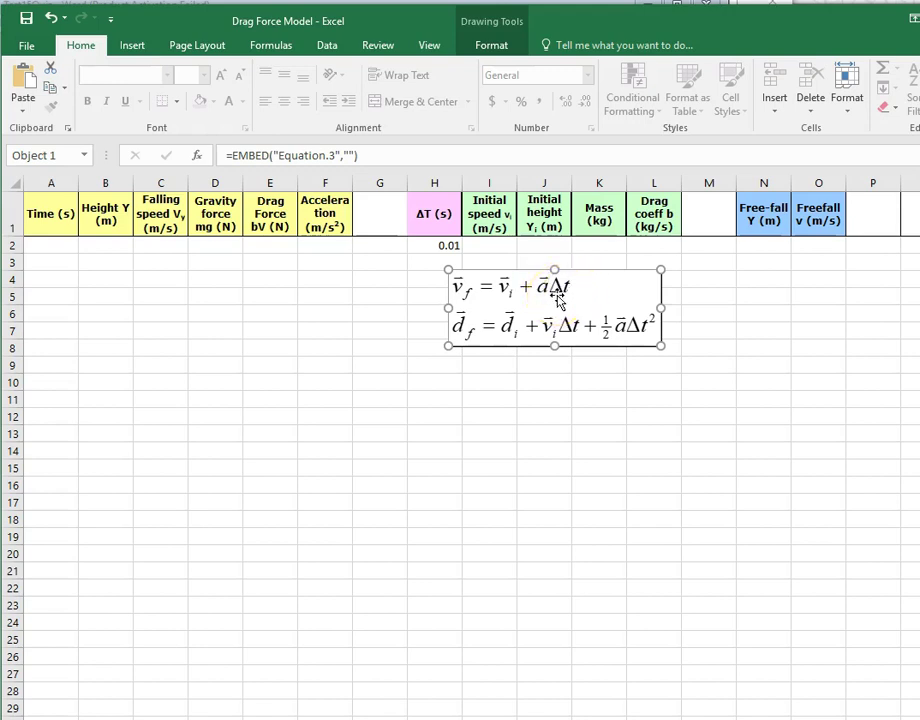
Enter an initial speed of 40 m/s in I2 and an initial height of 20 m in J2
{"action": "left_click", "coordinate": [499, 247]}
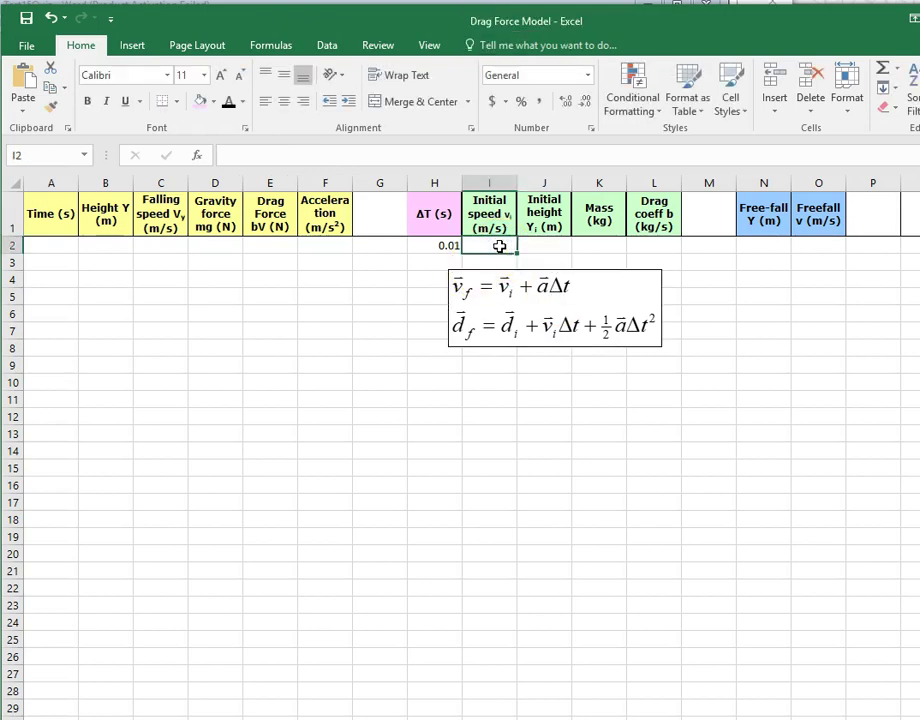
{"action": "type", "text": "40"}
{"action": "left_click", "coordinate": [546, 246]}
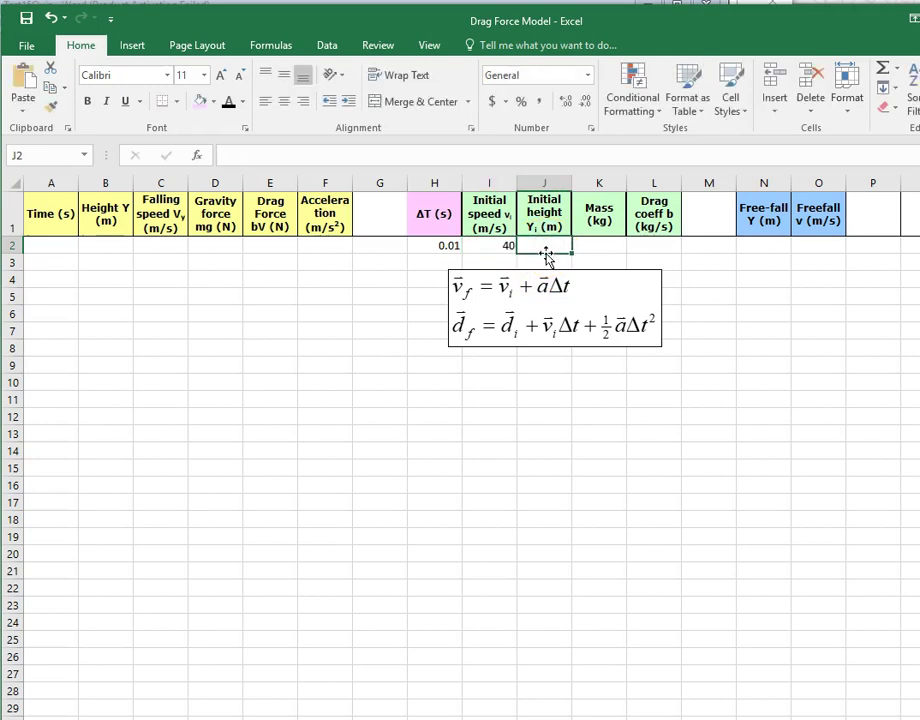
{"action": "type", "text": "20"}
Enter a mass of 5 kg in K2 and a drag coefficient of 2 kg/s in L2
{"action": "left_click", "coordinate": [594, 243]}
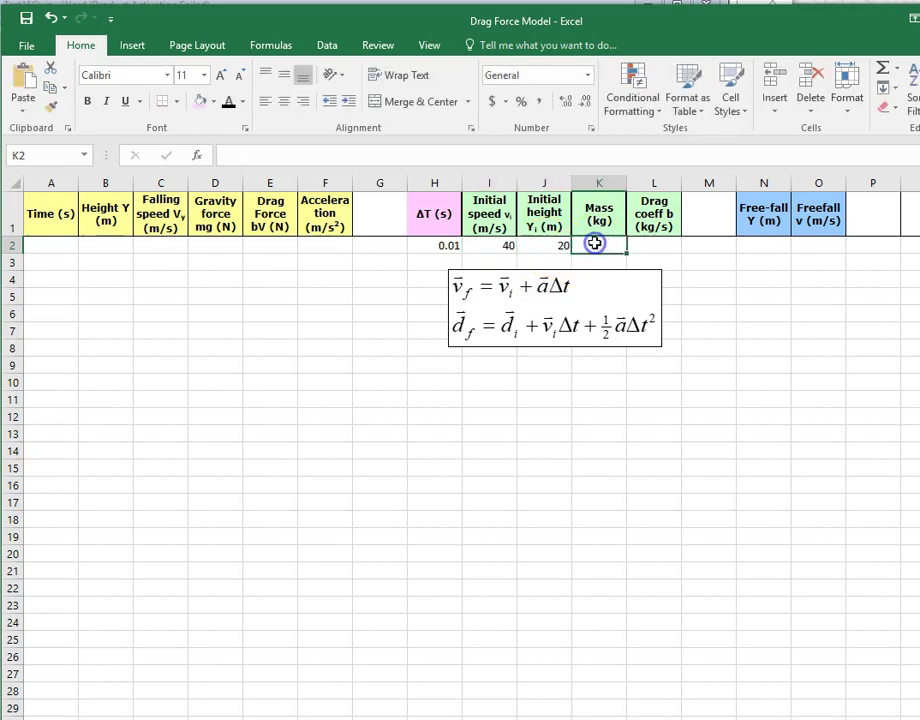
{"action": "type", "text": "5"}
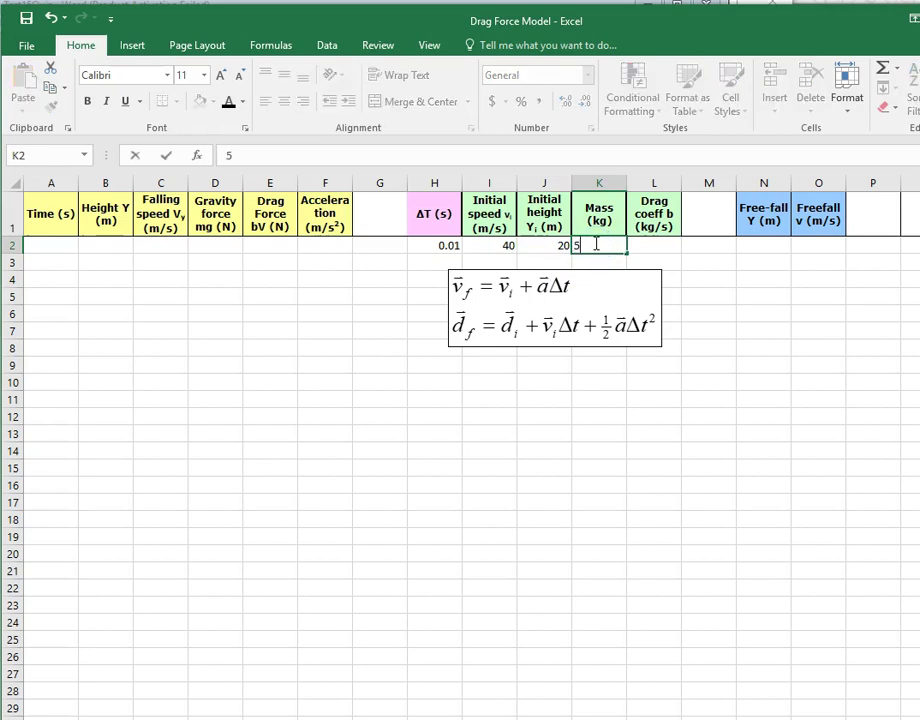
{"action": "left_click", "coordinate": [661, 249]}
{"action": "left_click", "coordinate": [643, 303]}
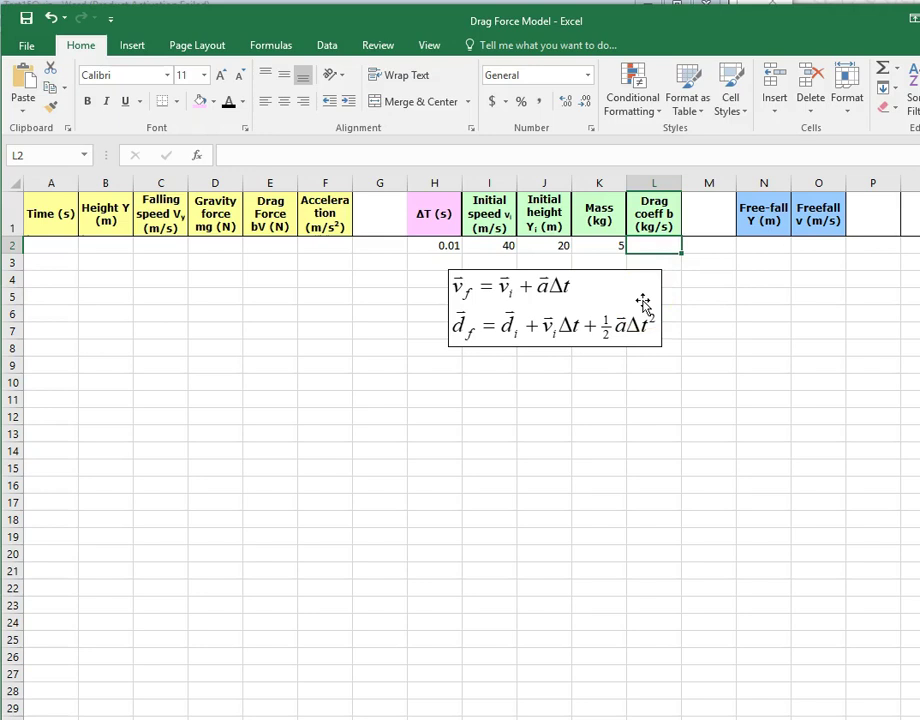
{"action": "type", "text": "2"}
{"action": "key", "text": "Return"}
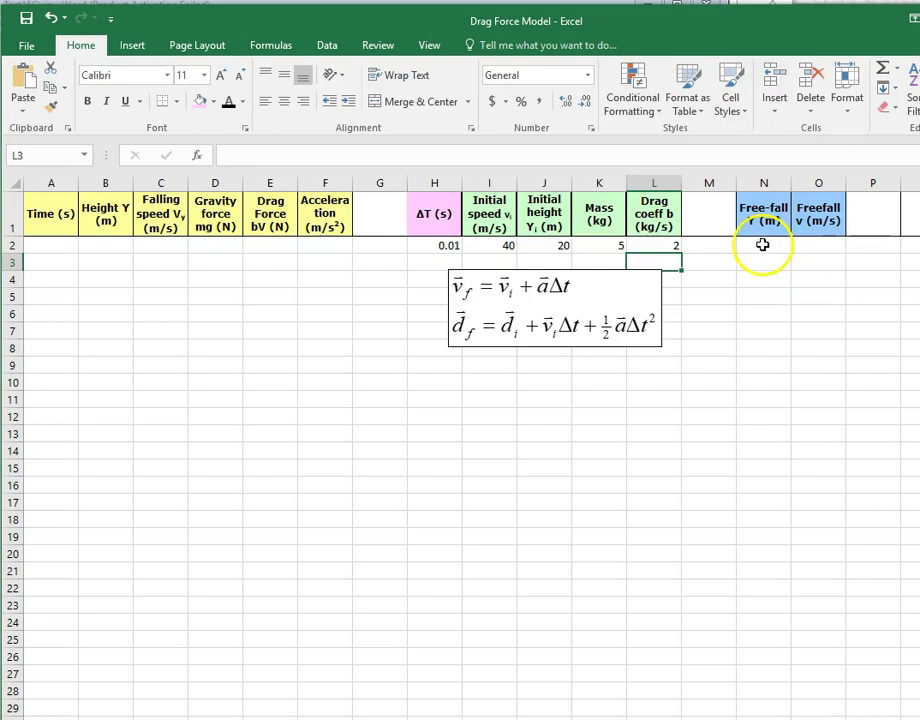
{"action": "left_click_drag", "start_coordinate": [817, 246], "coordinate": [818, 226]}
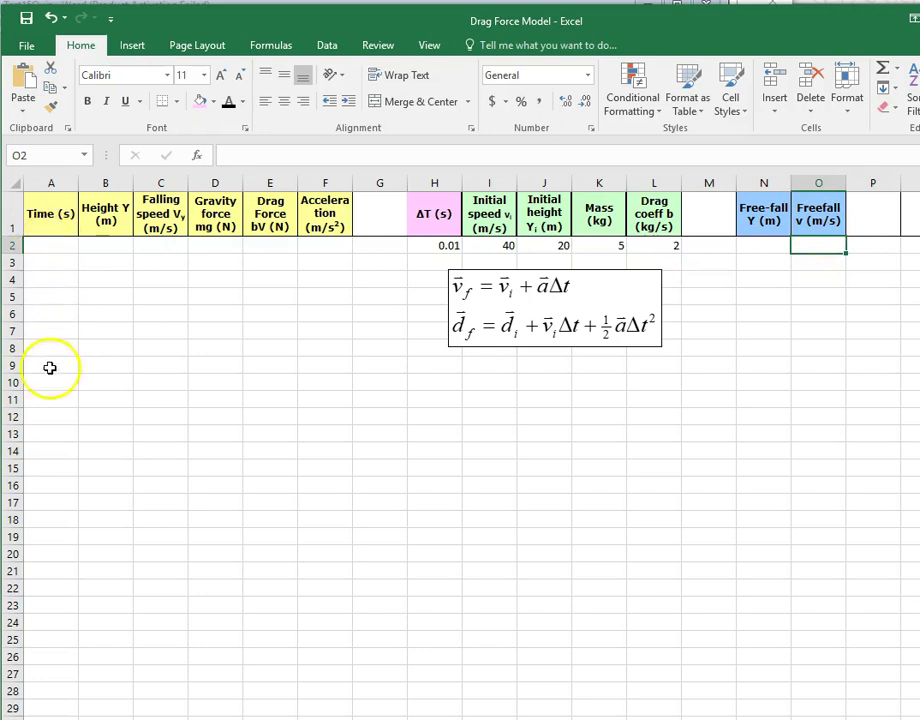
{"action": "left_click", "coordinate": [54, 246]}
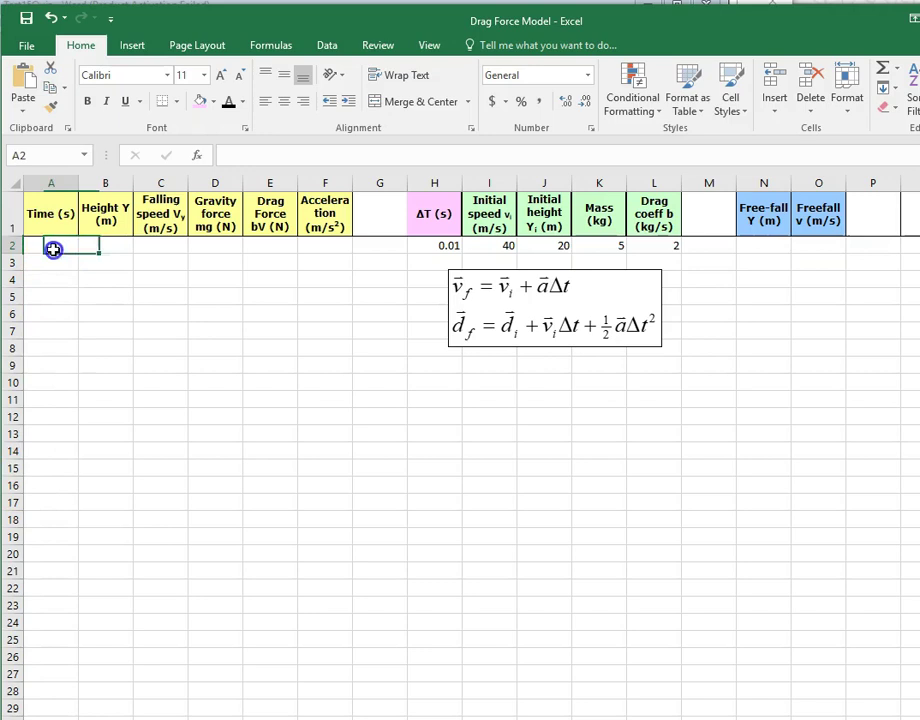
{"action": "key", "text": "Down"}
{"action": "key", "text": "Down"}
{"action": "key", "text": "Down"}
{"action": "key", "text": "Down"}
{"action": "key", "text": "Up"}
{"action": "key", "text": "Up"}
{"action": "key", "text": "Up"}
{"action": "key", "text": "Up"}
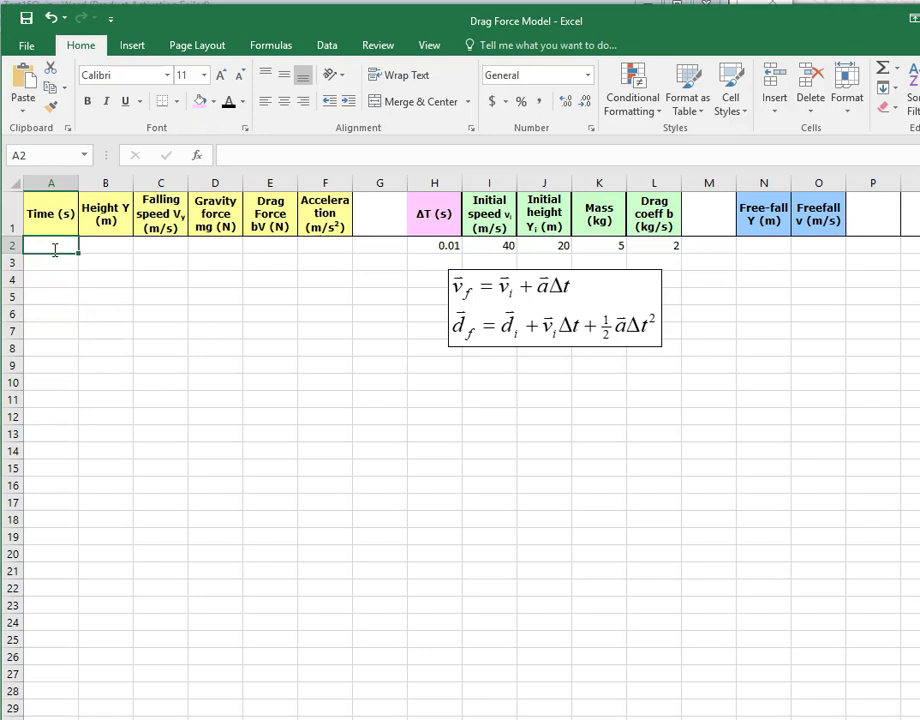
Enter the starting time in A2 as =0
{"action": "type", "text": "="}
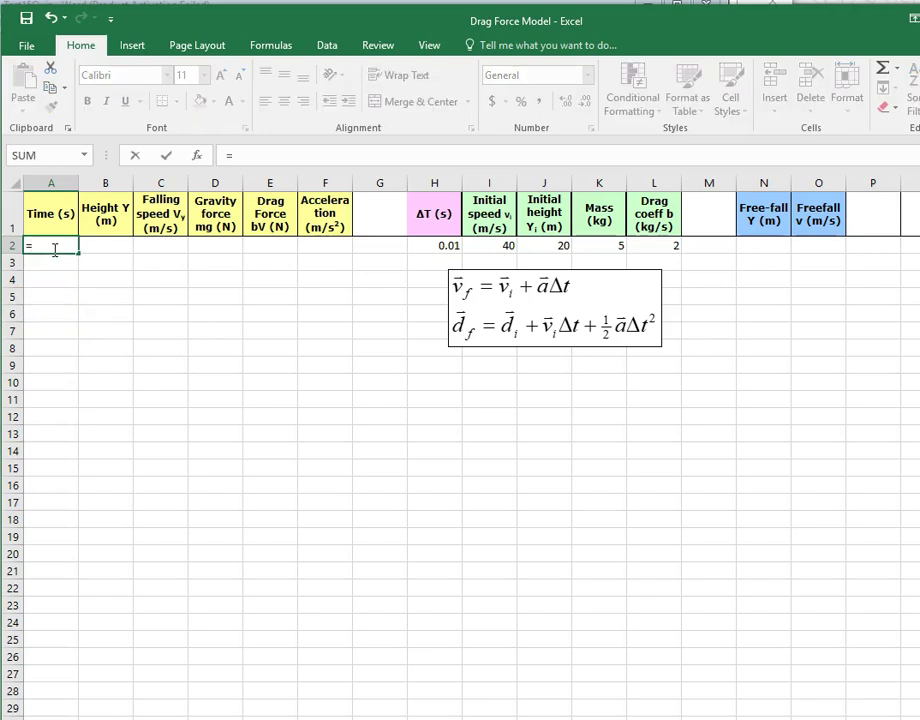
{"action": "type", "text": "0"}
{"action": "key", "text": "Return"}
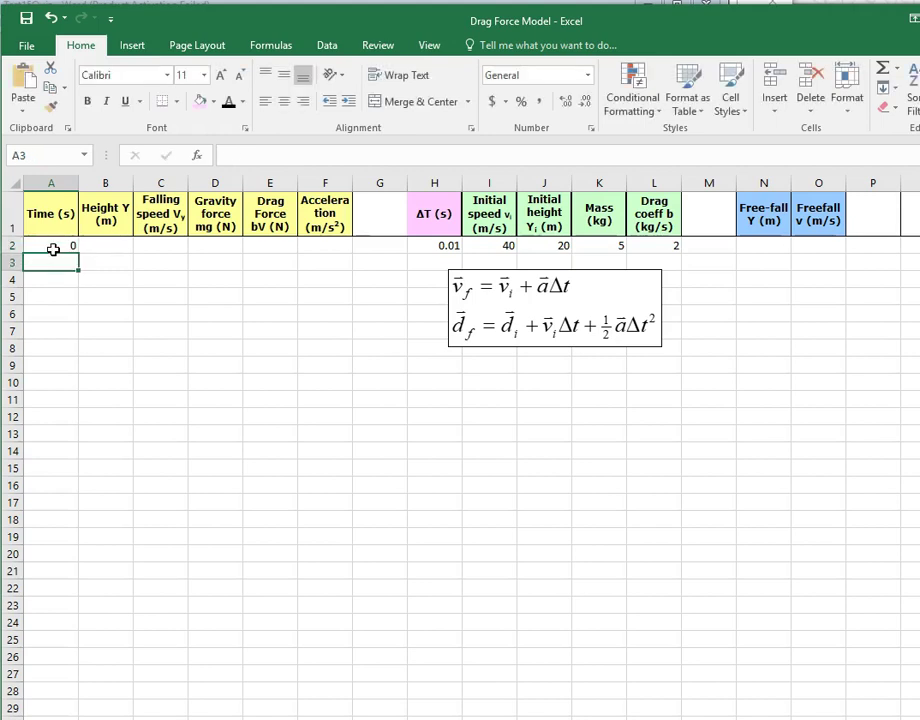
Enter the time-step formula =A2+$H$2 in A3, with an absolute reference to the ΔT cell
{"action": "type", "text": "="}
{"action": "left_click", "coordinate": [58, 246]}
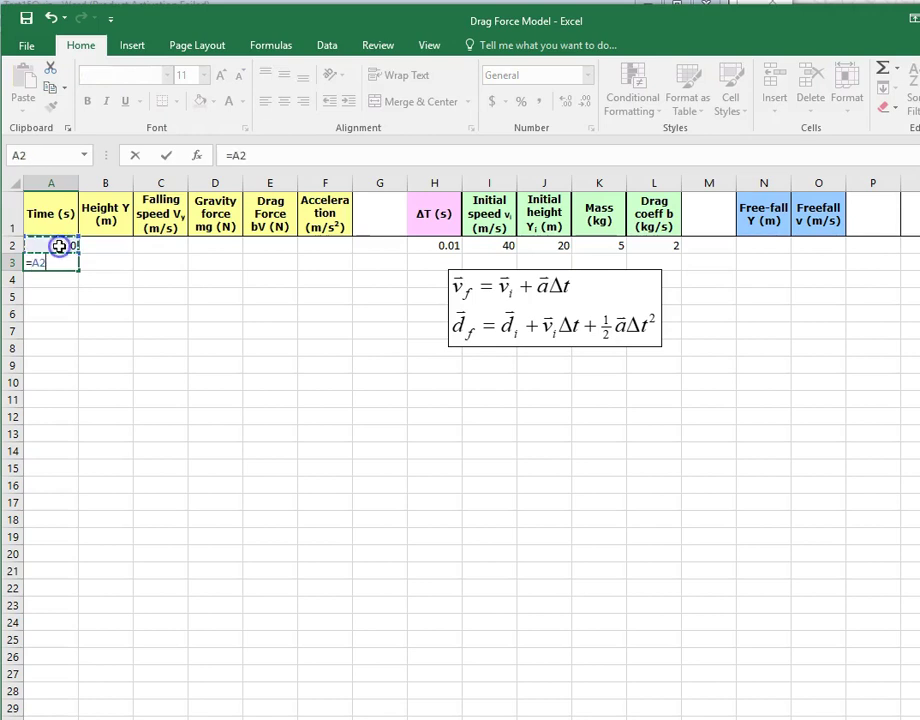
{"action": "type", "text": "+"}
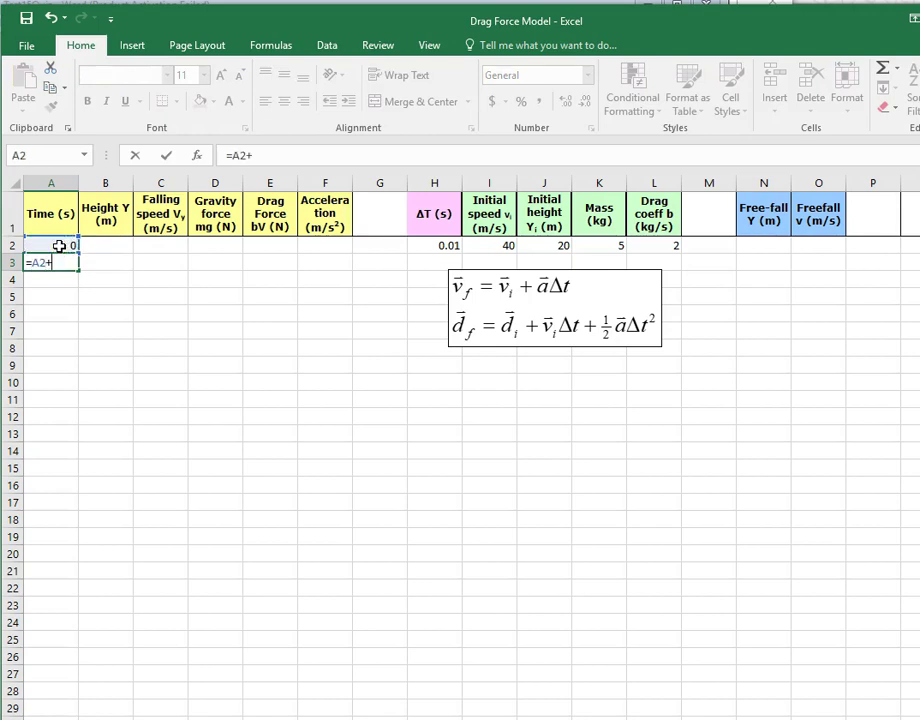
{"action": "left_click", "coordinate": [439, 245]}
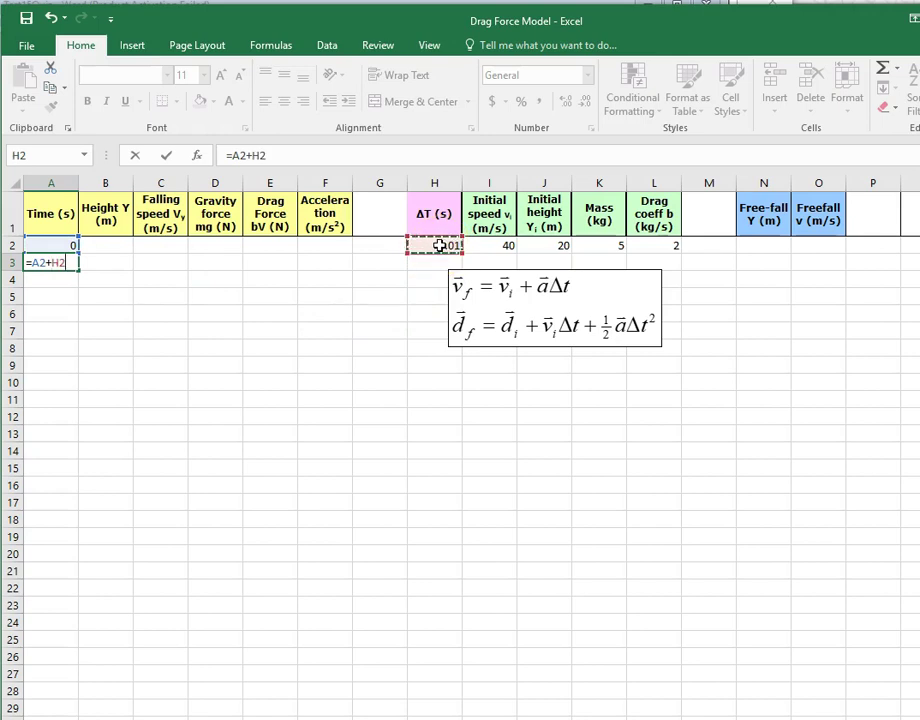
{"action": "left_click", "coordinate": [436, 247]}
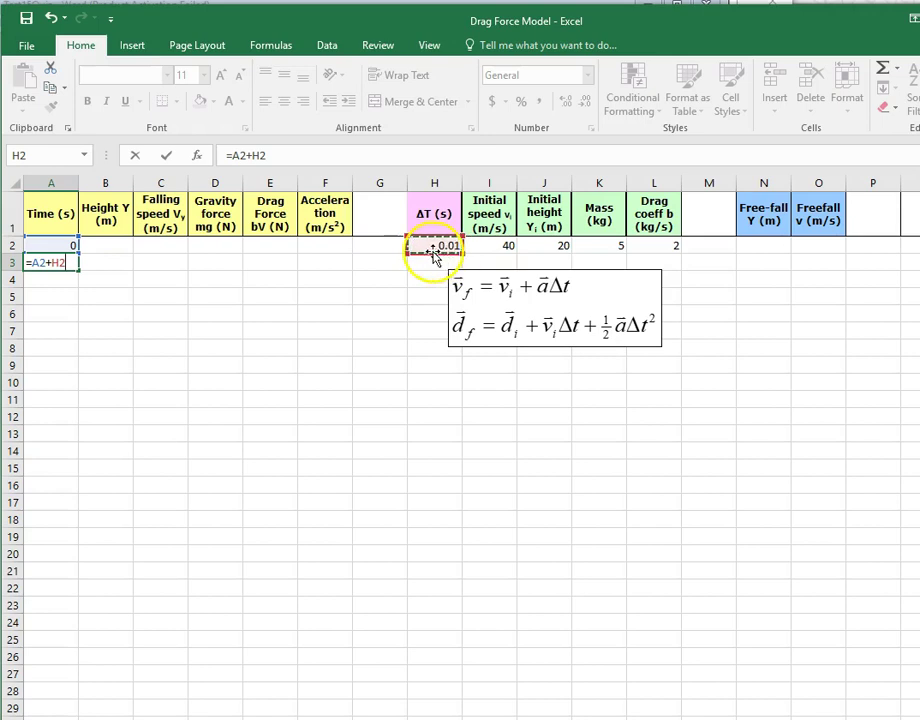
{"action": "left_click", "coordinate": [259, 156]}
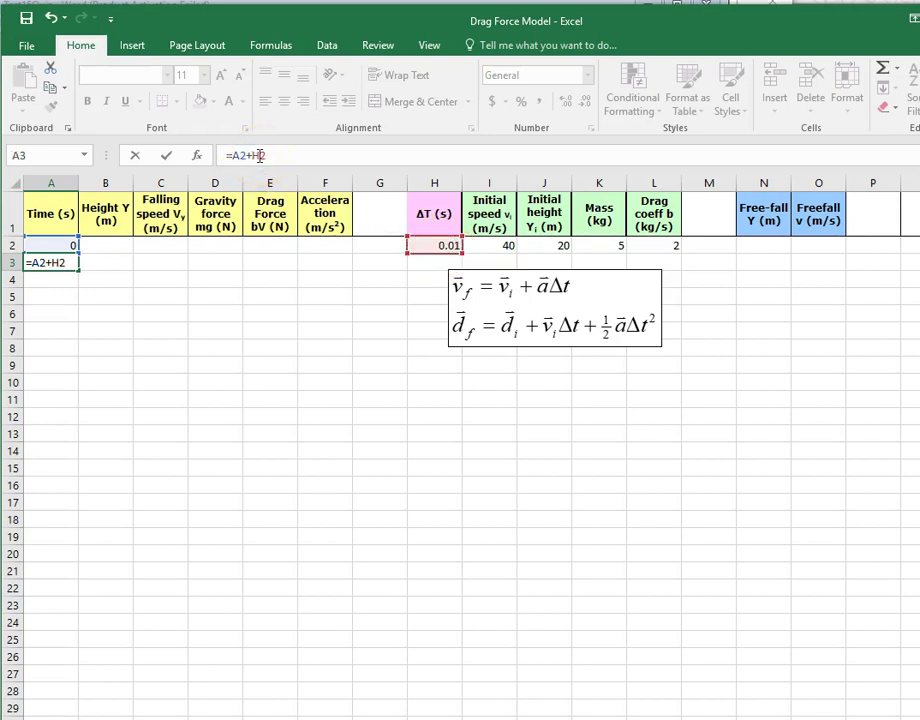
{"action": "type", "text": "$"}
{"action": "left_click", "coordinate": [259, 156]}
{"action": "type", "text": "$"}
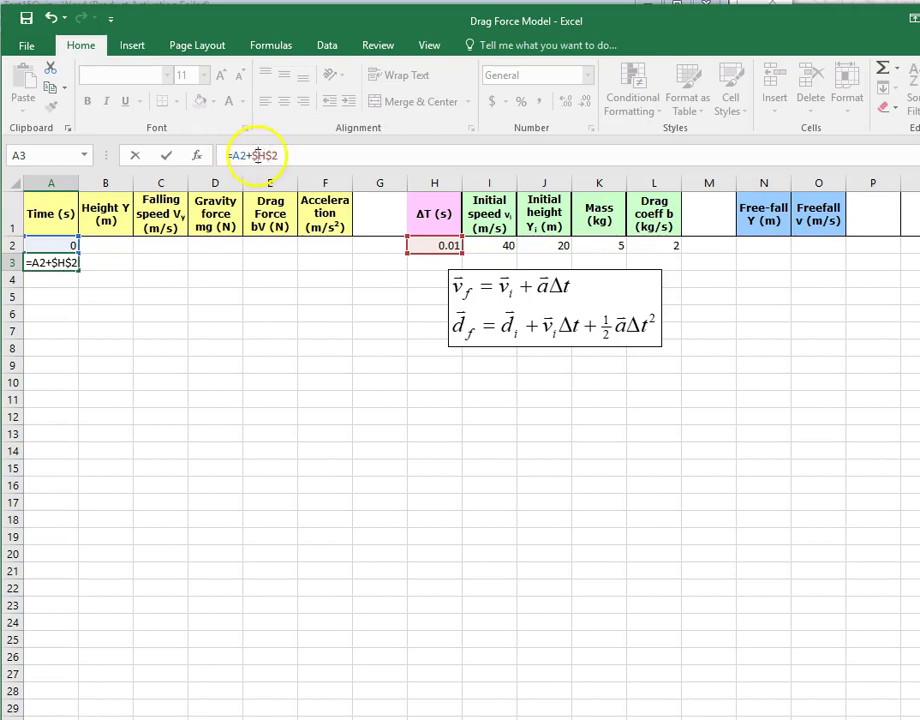
{"action": "left_click_drag", "start_coordinate": [253, 155], "coordinate": [274, 152]}
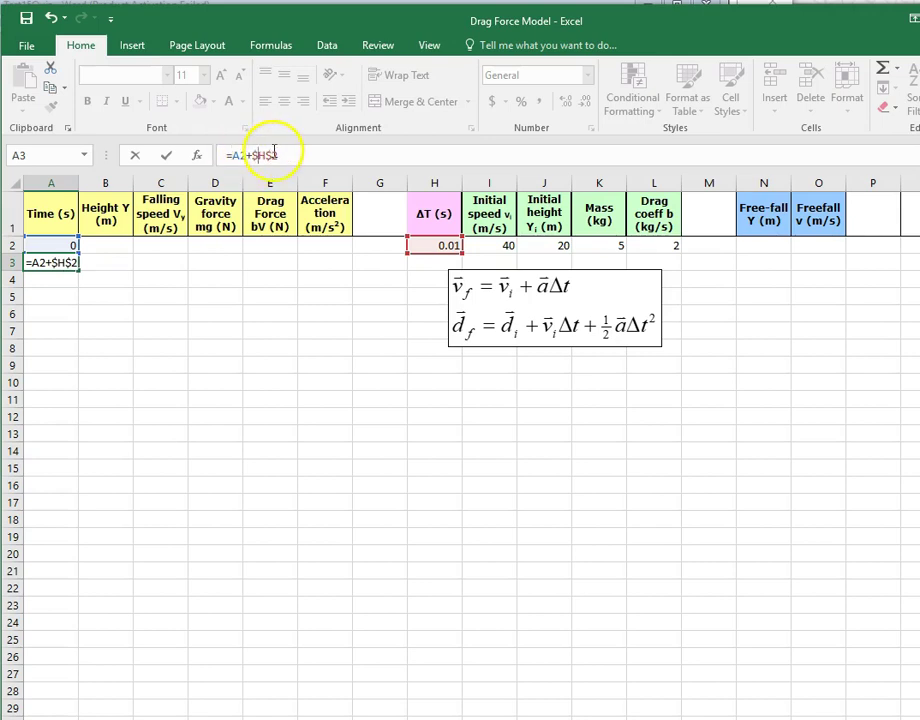
{"action": "left_click", "coordinate": [281, 155]}
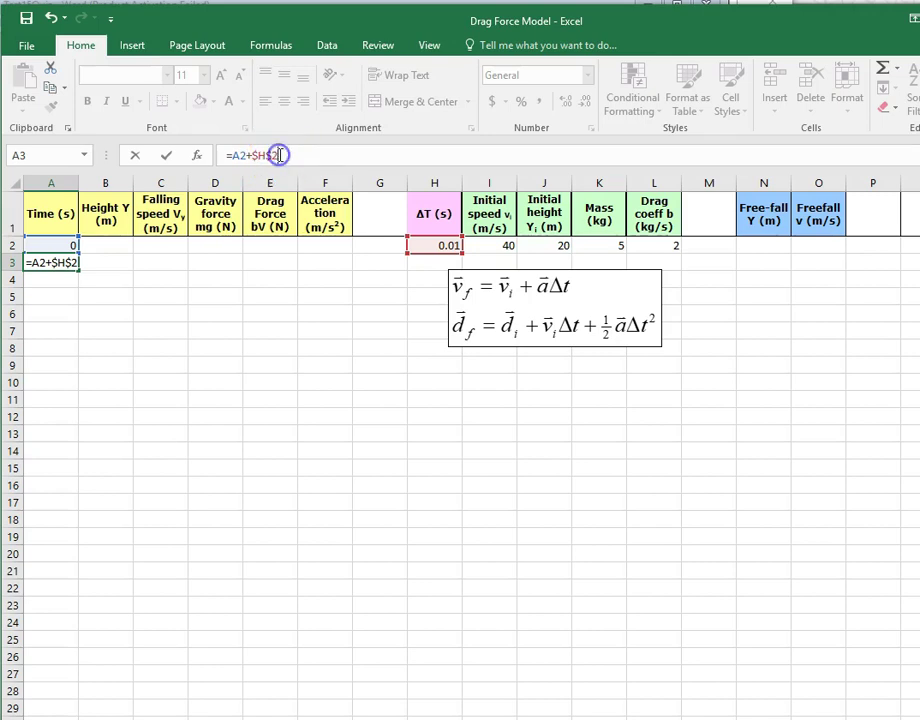
{"action": "key", "text": "Return"}
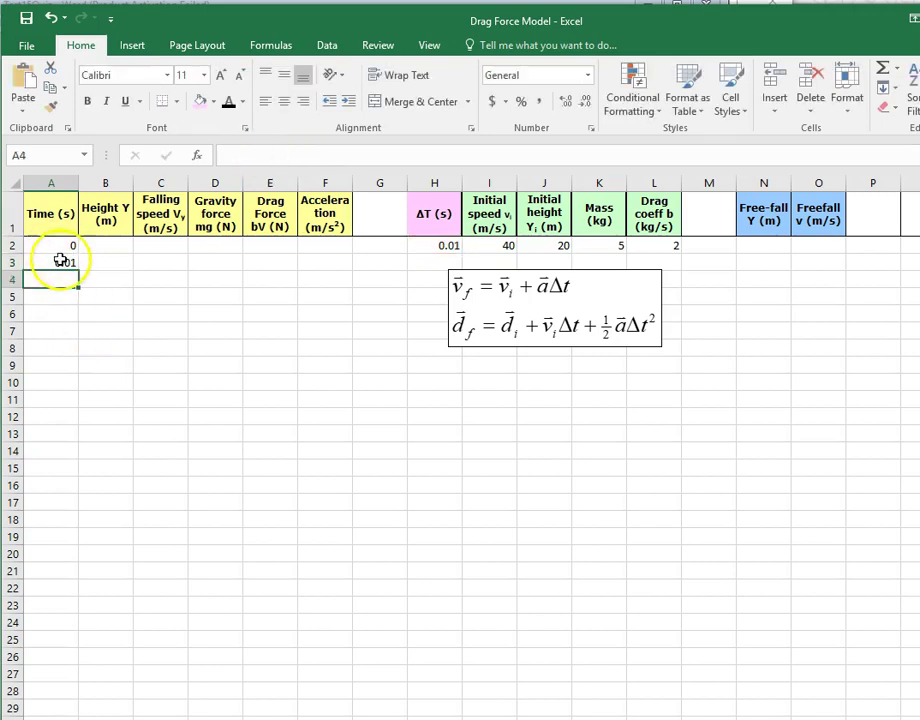
Fill the time-step formula down column A from A3 to about row 55
{"action": "left_click_drag", "start_coordinate": [60, 260], "coordinate": [61, 492]}
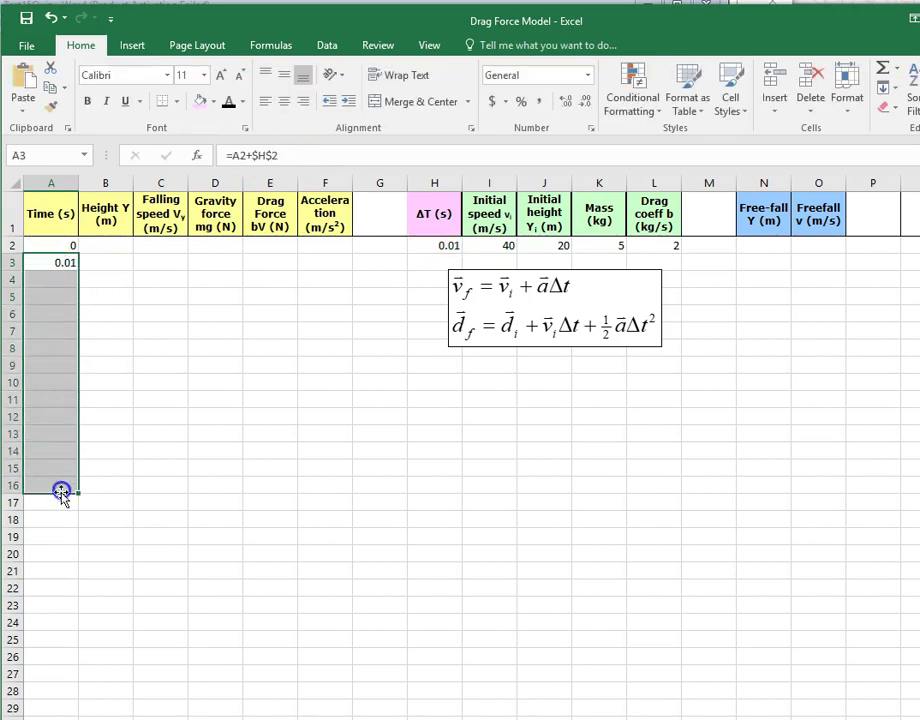
{"action": "key", "text": "ctrl+d"}
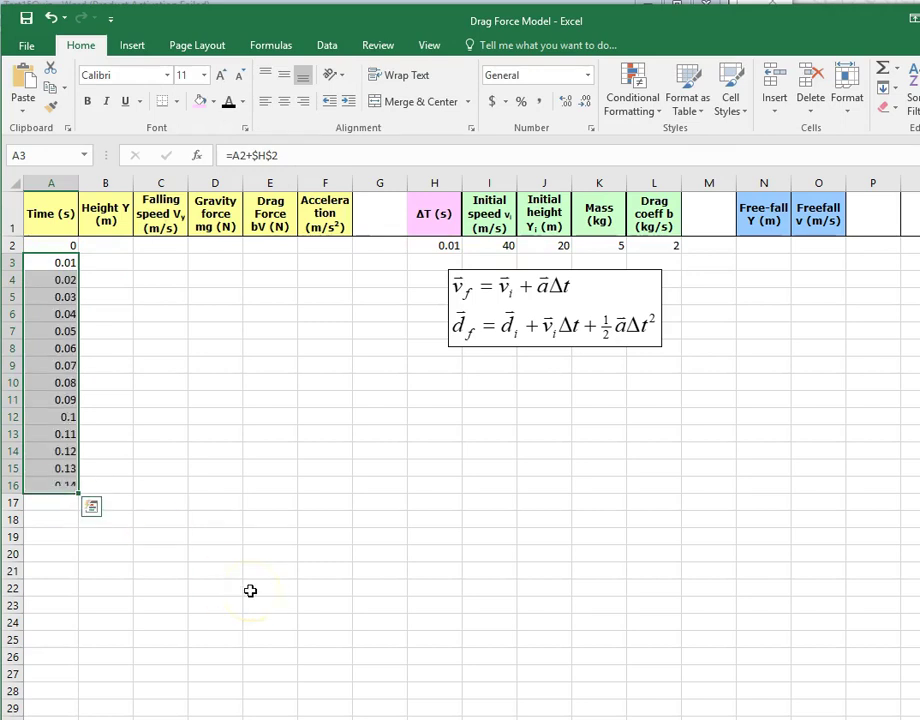
{"action": "left_click", "coordinate": [55, 485]}
{"action": "left_click_drag", "start_coordinate": [55, 485], "coordinate": [55, 718]}
{"action": "left_click_drag", "start_coordinate": [67, 716], "coordinate": [67, 714]}
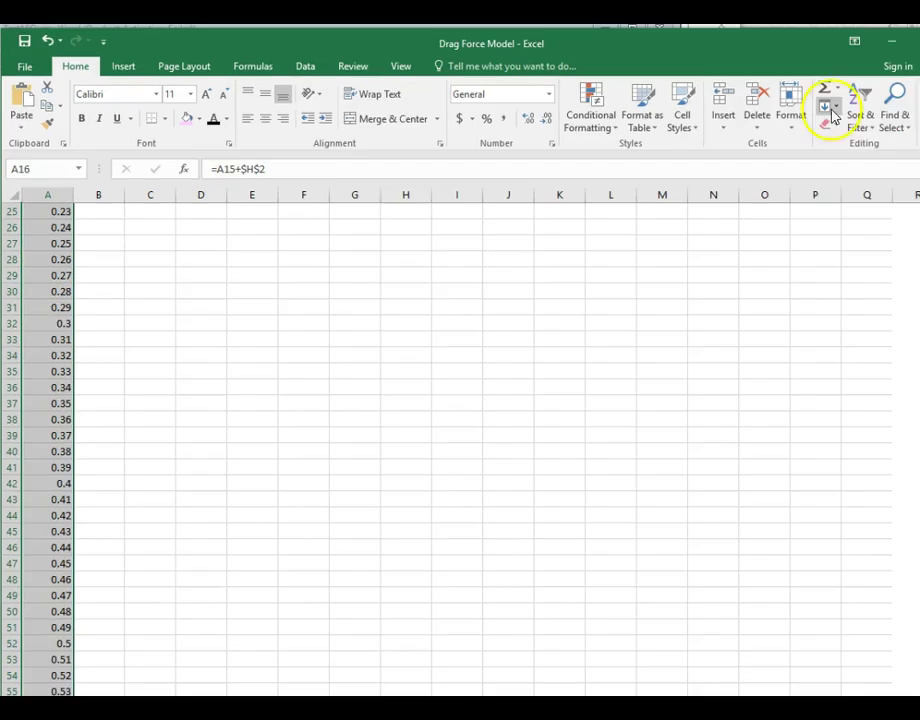
{"action": "left_click", "coordinate": [886, 95]}
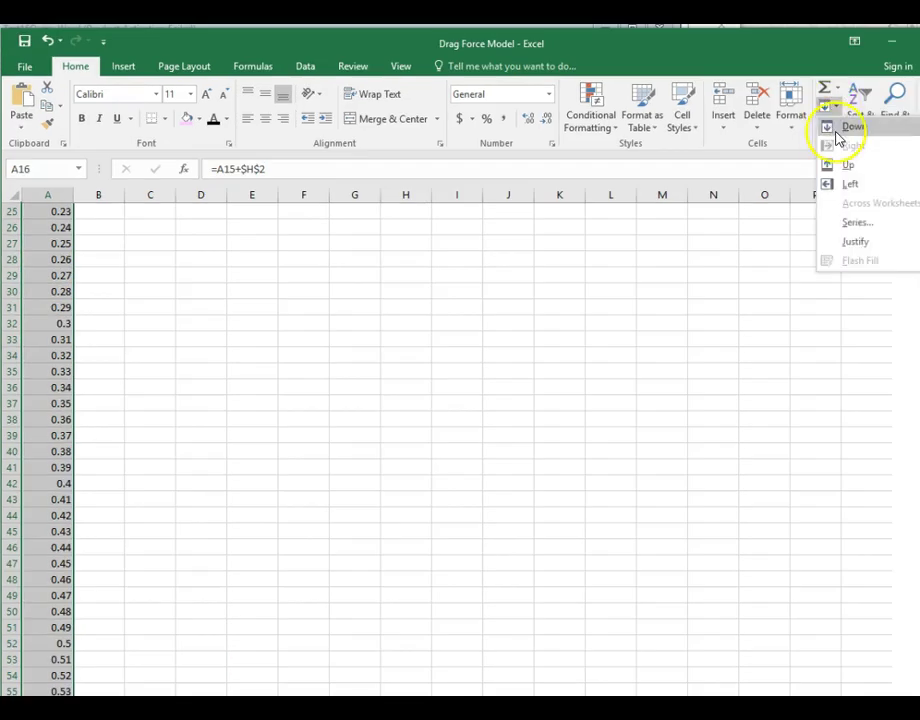
Extend the time-step formula down column A from A55 to around row 1195
{"action": "left_click", "coordinate": [52, 655]}
{"action": "left_click_drag", "start_coordinate": [61, 688], "coordinate": [60, 704]}
{"action": "left_click", "coordinate": [827, 106]}
{"action": "left_click", "coordinate": [838, 125]}
{"action": "left_click", "coordinate": [828, 107]}
{"action": "left_click", "coordinate": [835, 127]}
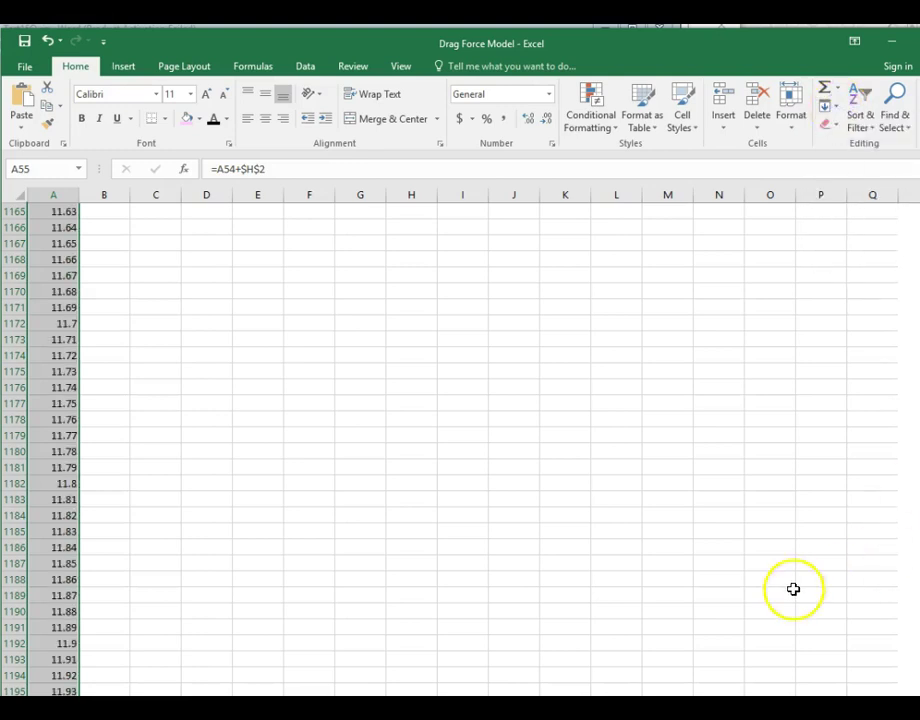
{"action": "scroll", "coordinate": [460, 445], "scroll_direction": "up", "scroll_amount": 20}
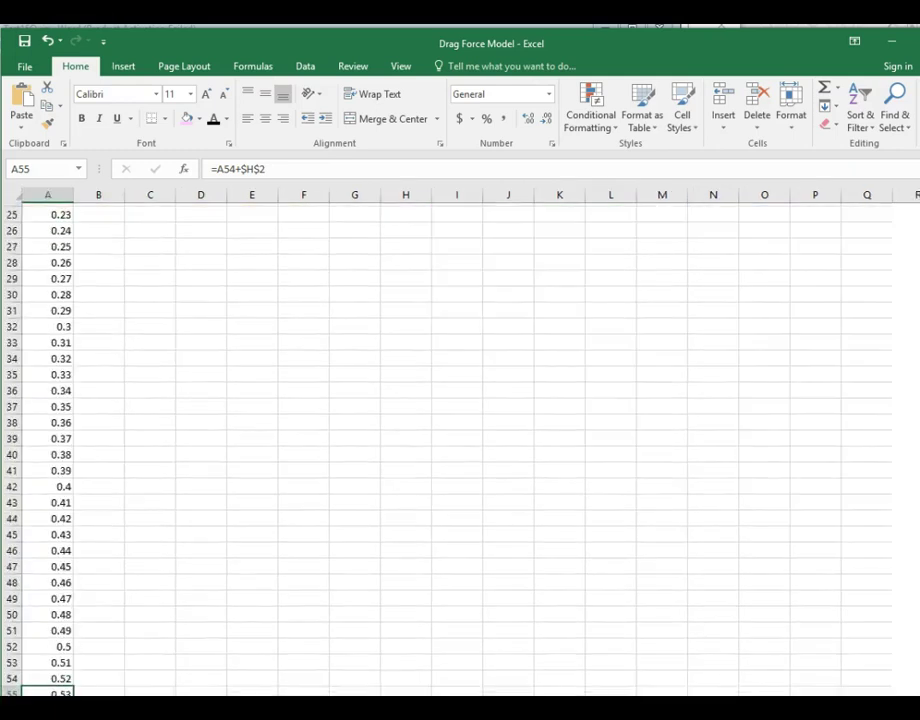
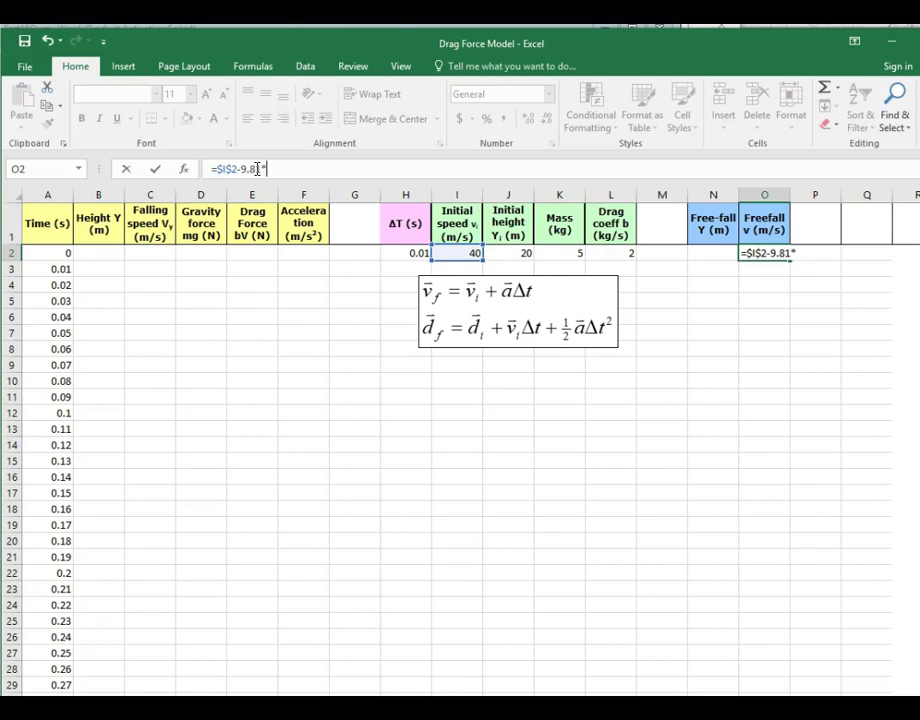
Complete the free-fall speed formula =$I$2-9.81*A2 in O2 and fill it down through O7
{"action": "left_click", "coordinate": [55, 255]}
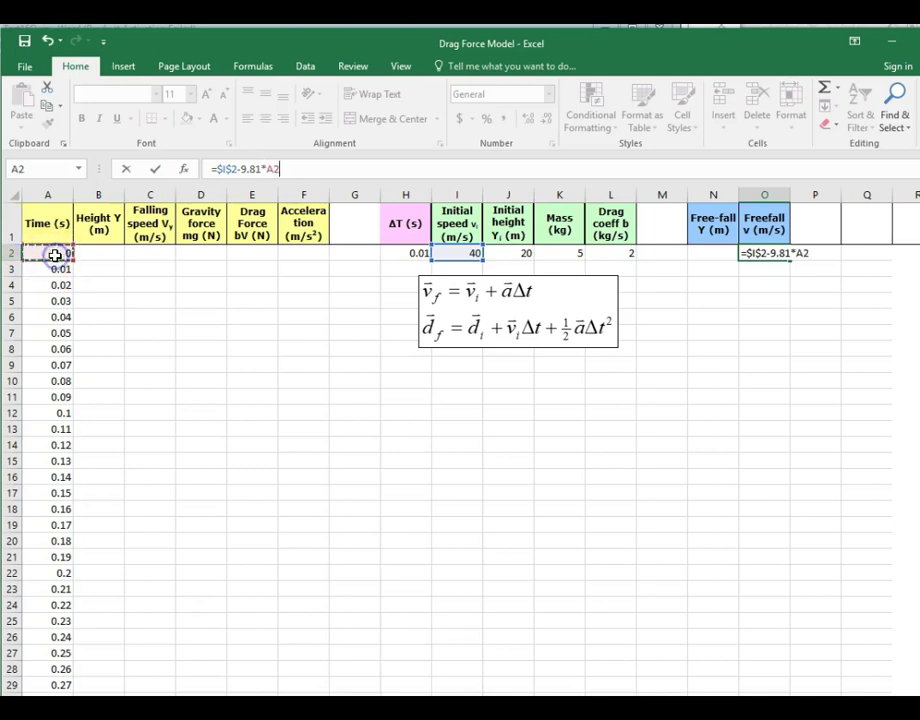
{"action": "key", "text": "Return"}
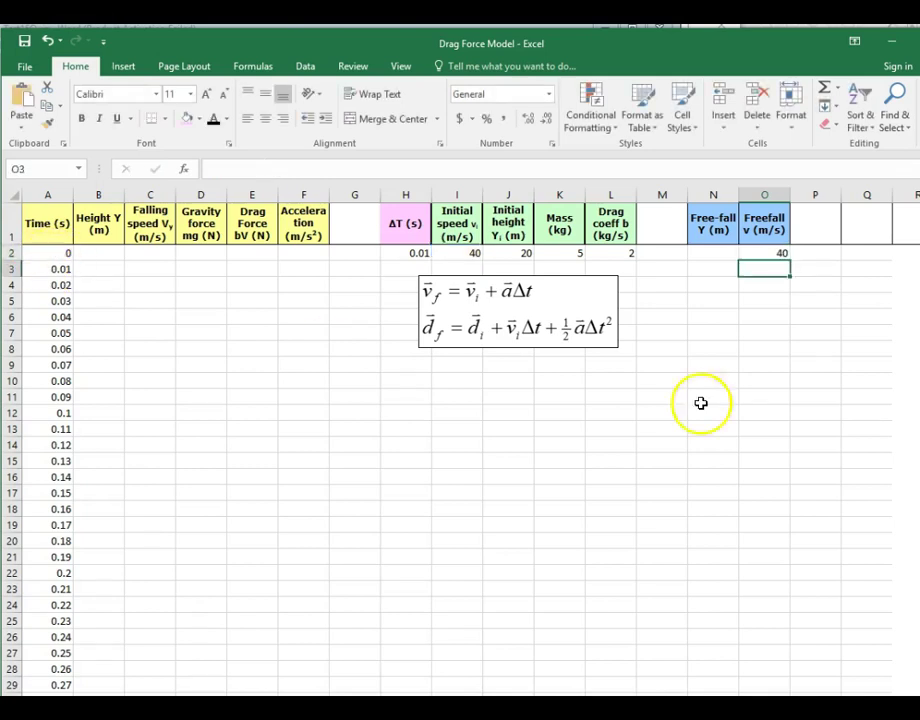
{"action": "left_click_drag", "start_coordinate": [772, 254], "coordinate": [771, 335]}
{"action": "left_click", "coordinate": [826, 106]}
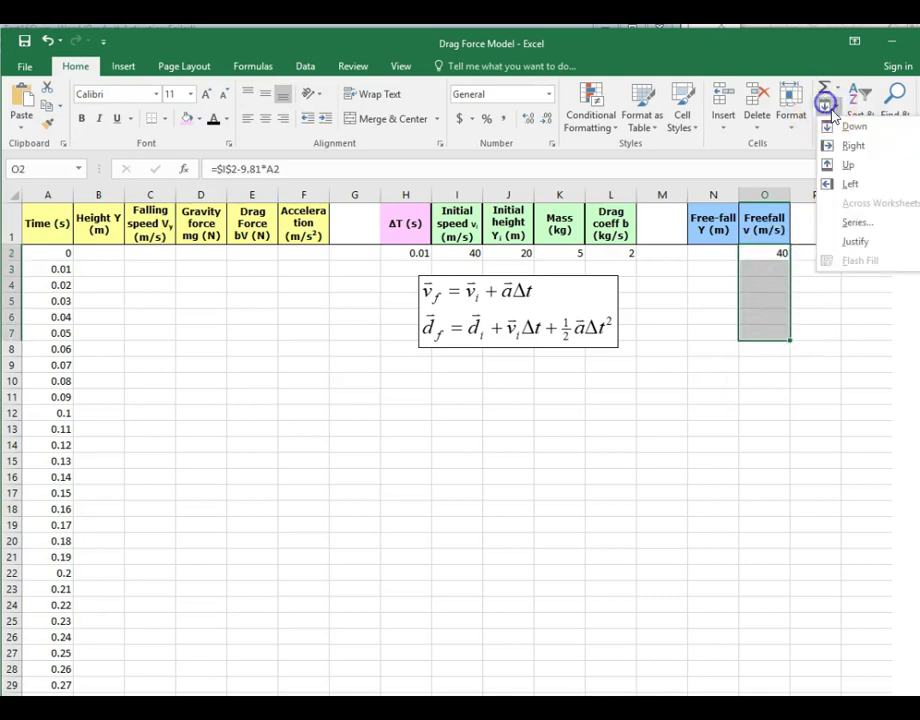
{"action": "left_click", "coordinate": [845, 124]}
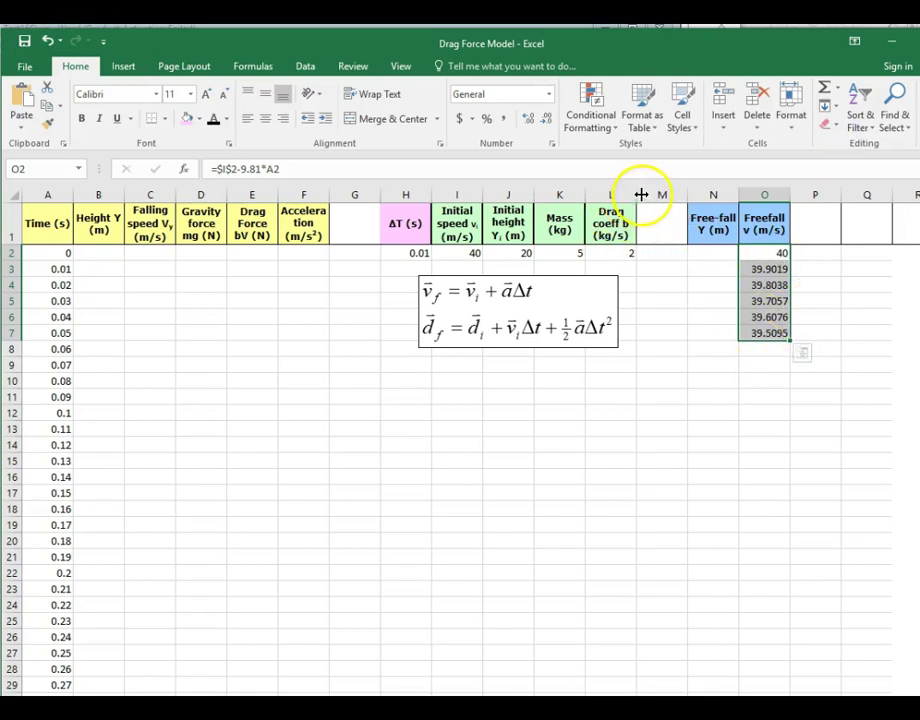
Insert a sheet column beside the drag coefficient, keeping the drag coefficient in column L and column M free
{"action": "left_click", "coordinate": [611, 192]}
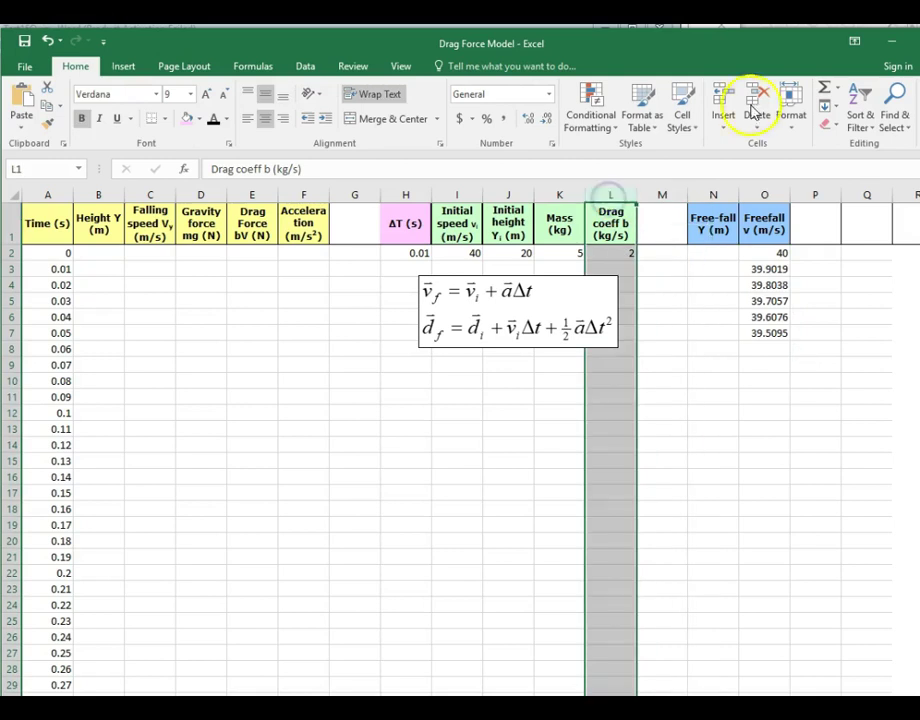
{"action": "left_click", "coordinate": [724, 125]}
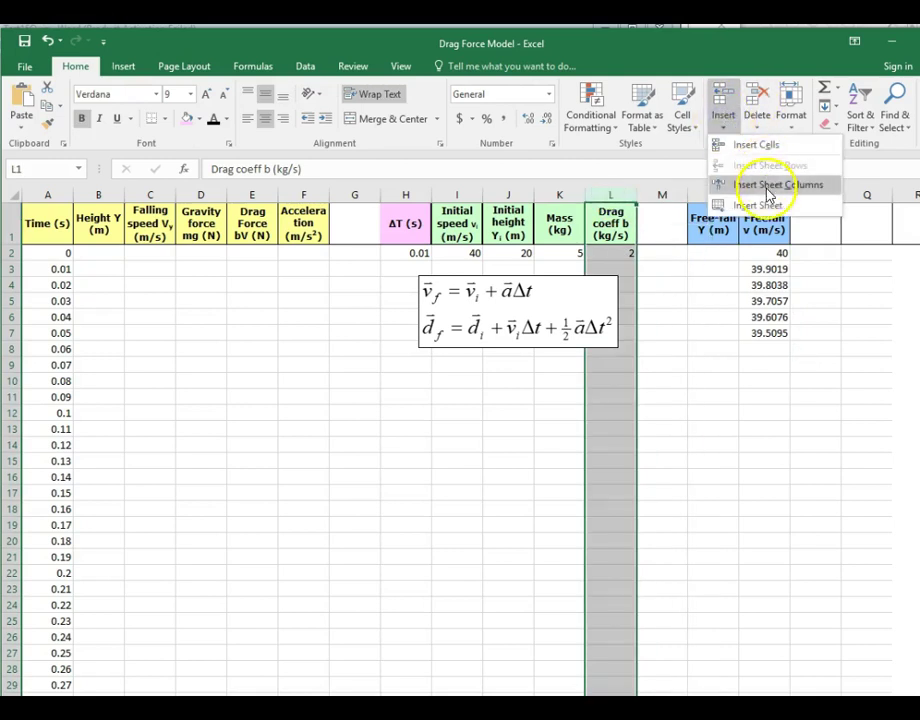
{"action": "left_click", "coordinate": [765, 185]}
{"action": "left_click_drag", "start_coordinate": [660, 234], "coordinate": [612, 230]}
Enter the bold header "g (m/s²)" in M1, with the 2 formatted as a superscript
{"action": "left_click", "coordinate": [660, 227]}
{"action": "type", "text": "g"}
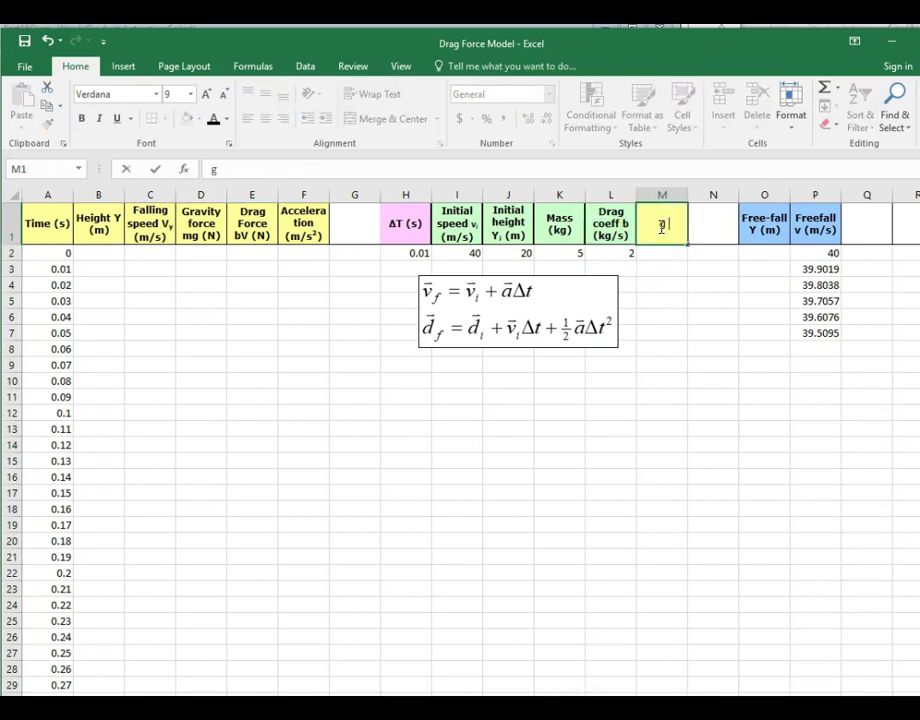
{"action": "type", "text": " (m/s)"}
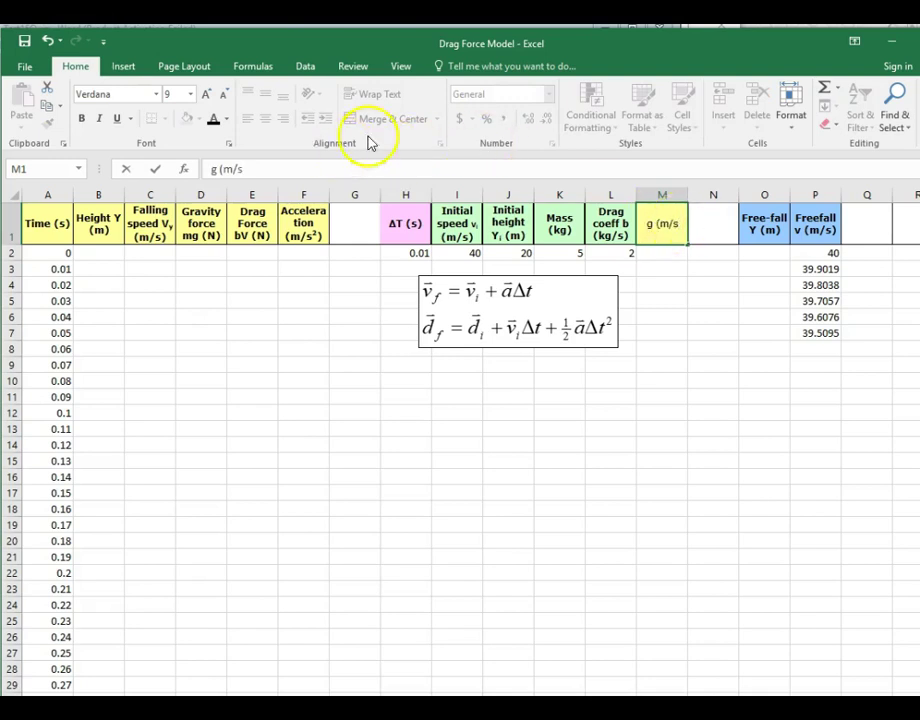
{"action": "left_click", "coordinate": [229, 147]}
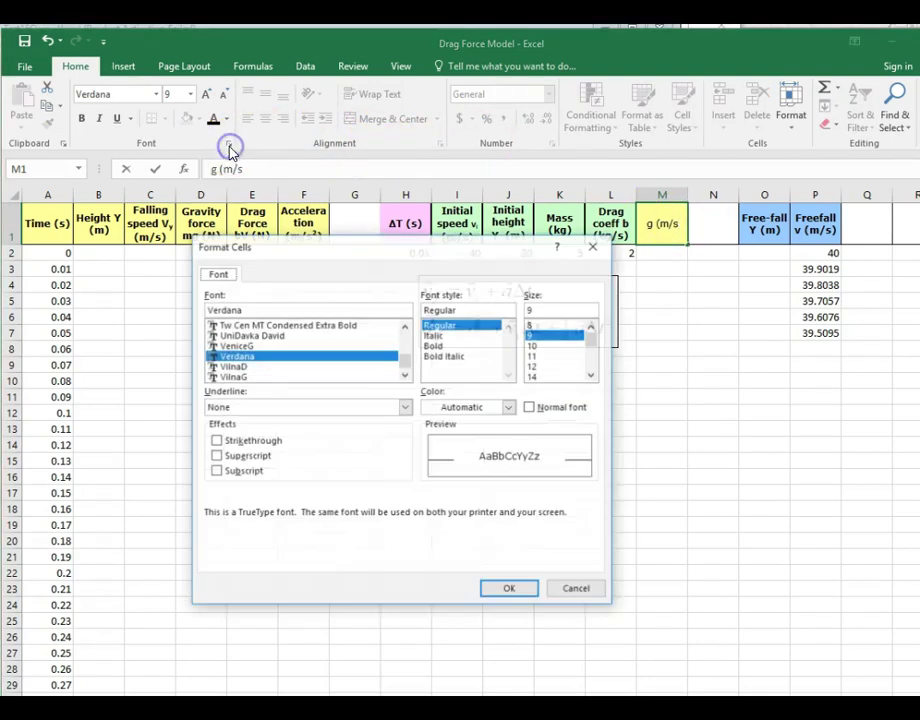
{"action": "left_click", "coordinate": [240, 458]}
{"action": "left_click", "coordinate": [503, 588]}
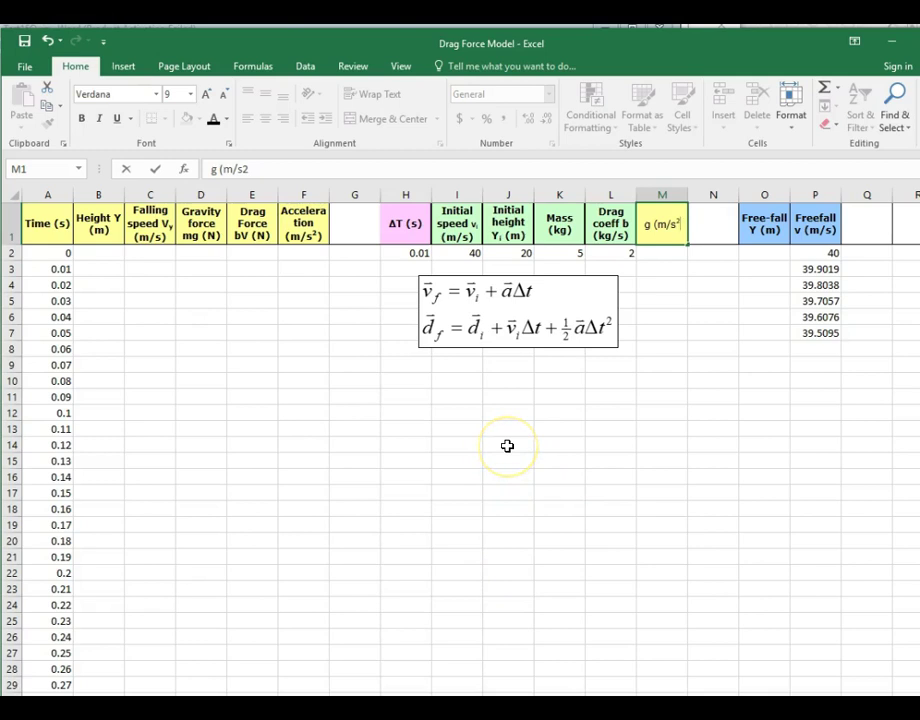
{"action": "left_click", "coordinate": [507, 446]}
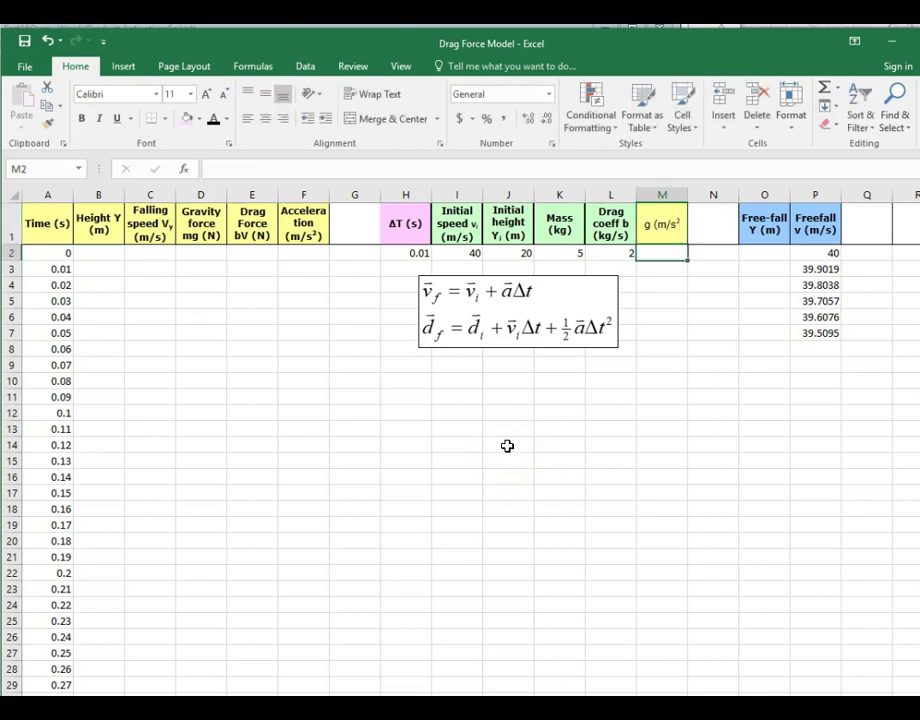
{"action": "left_click", "coordinate": [662, 228]}
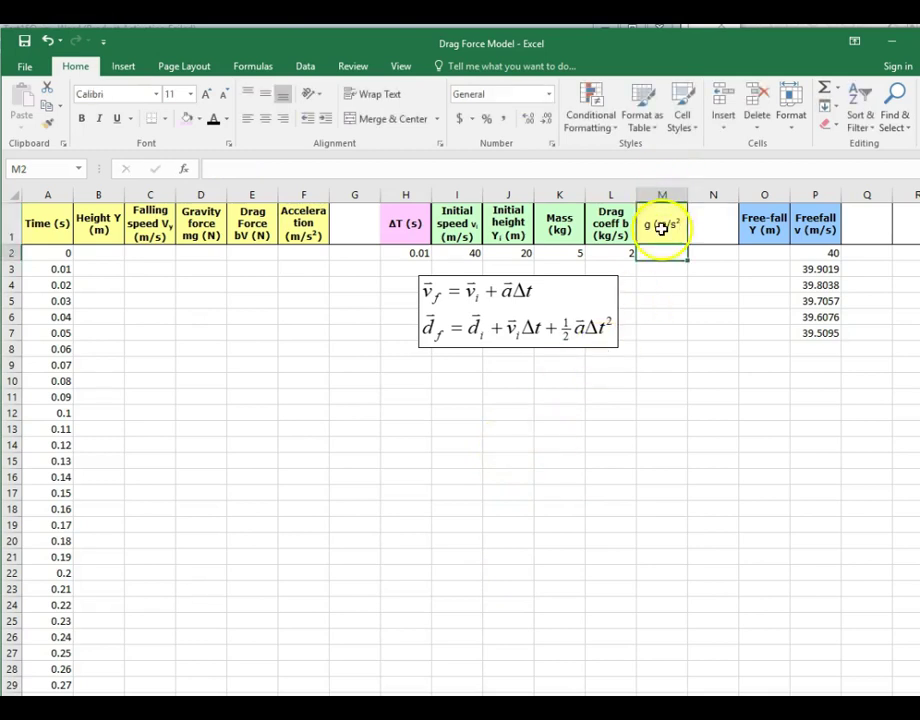
Enter -9.81 in M2 as the gravitational acceleration
{"action": "left_click", "coordinate": [673, 251]}
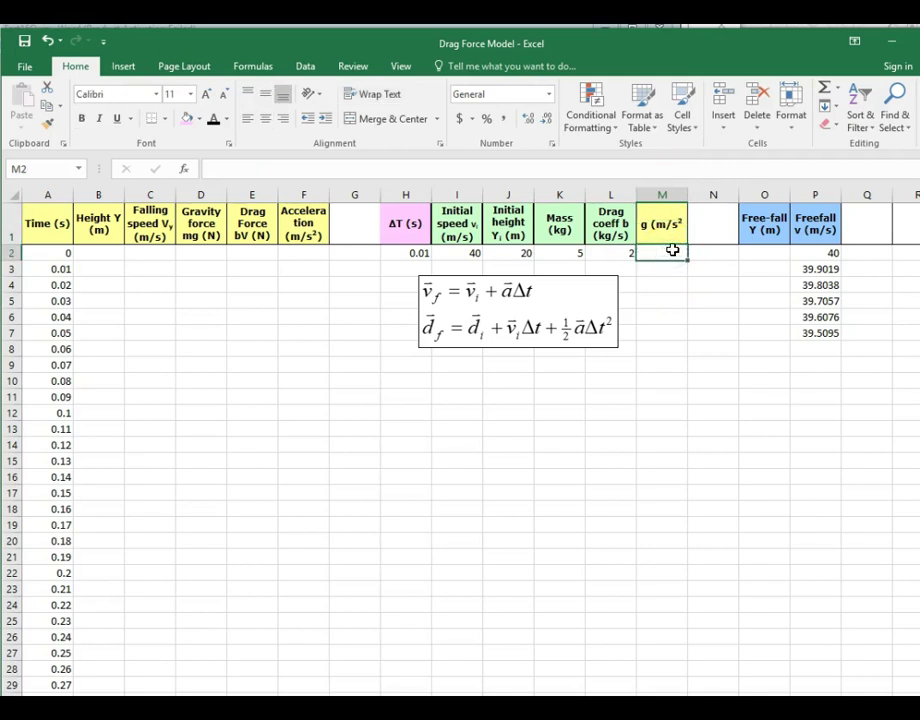
{"action": "type", "text": "-9.81"}
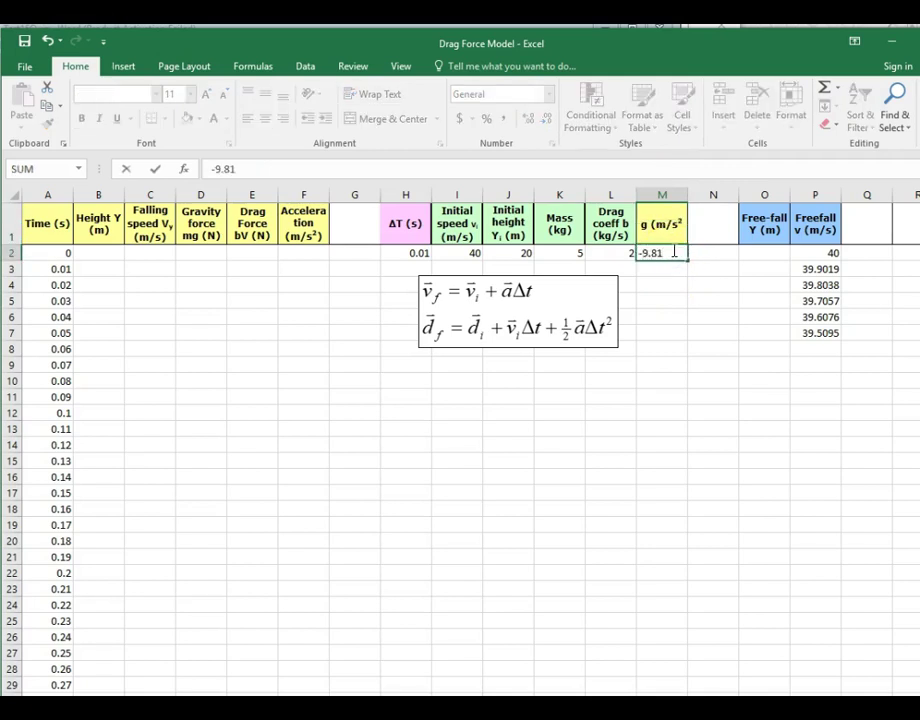
{"action": "key", "text": "Return"}
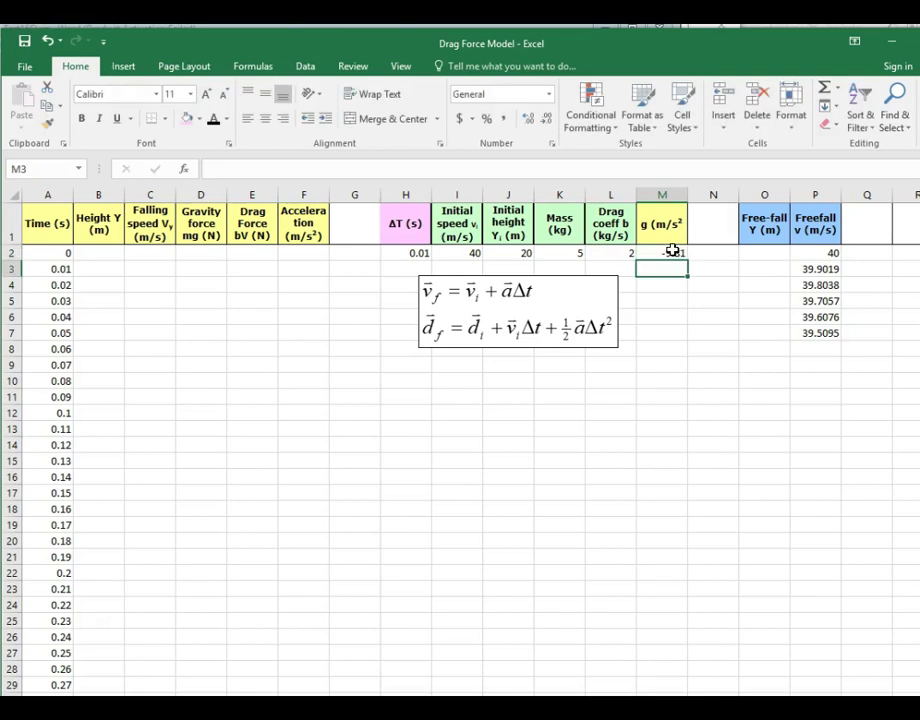
Rewrite the free-fall speed formula in P2 as =$I$2+$M$2*A2 so it references the gravity input
{"action": "double_click", "coordinate": [826, 252]}
{"action": "type", "text": "+"}
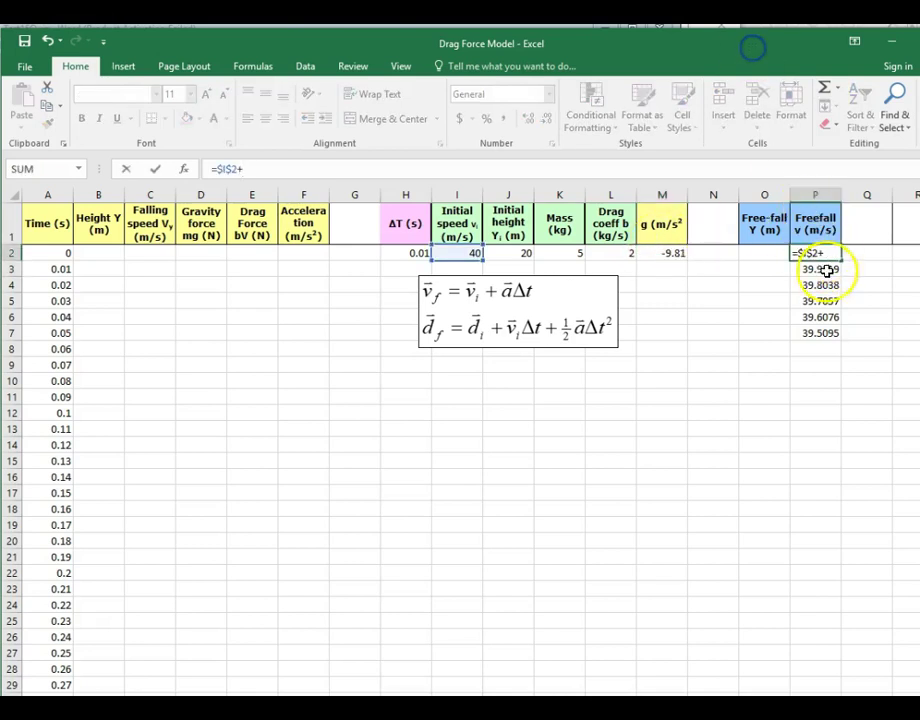
{"action": "left_click", "coordinate": [667, 254]}
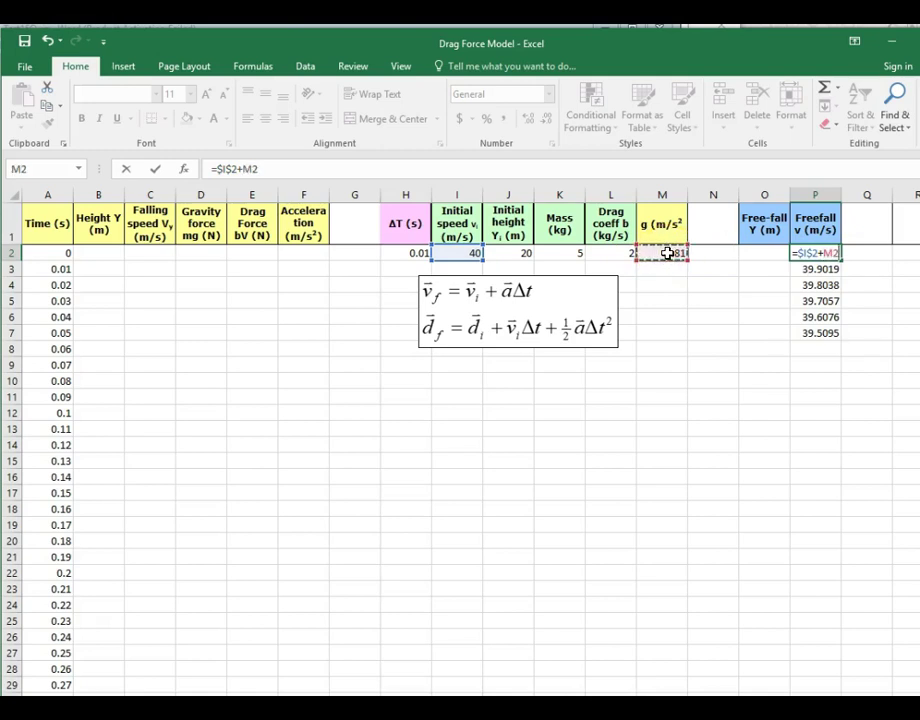
{"action": "type", "text": "*"}
{"action": "left_click", "coordinate": [62, 251]}
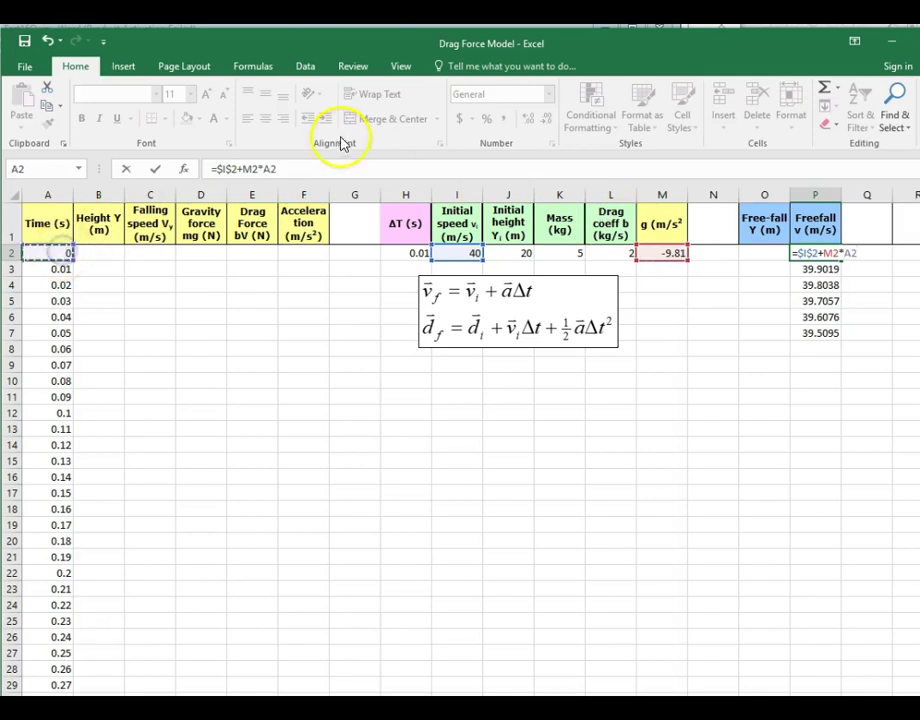
{"action": "left_click", "coordinate": [251, 169]}
{"action": "type", "text": "$I"}
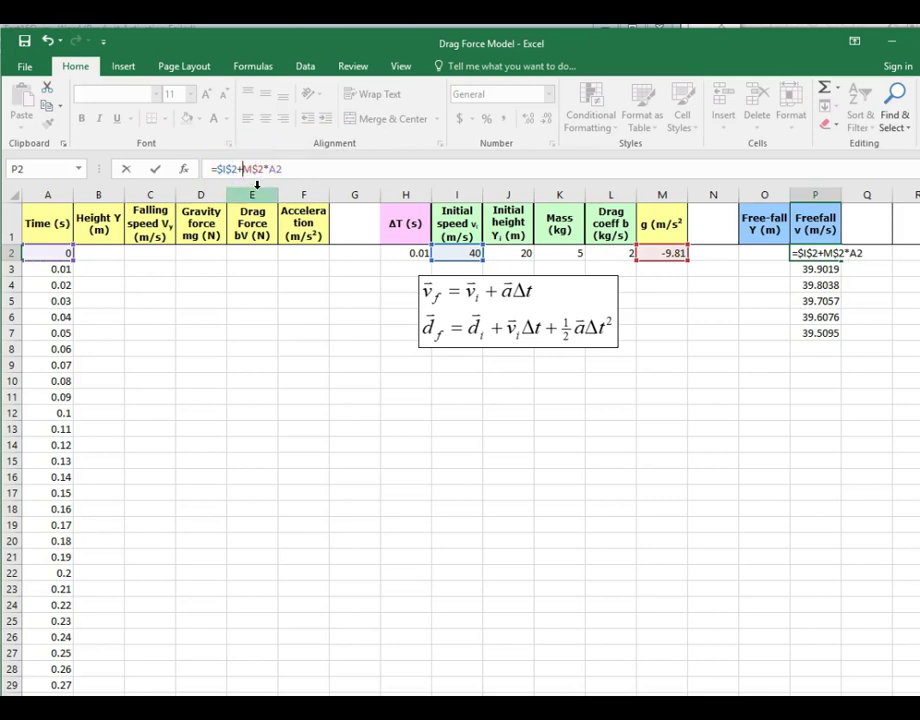
{"action": "type", "text": "$"}
Fill the free-fall speed formula down column P from P2 to around row 1193
{"action": "left_click_drag", "start_coordinate": [815, 254], "coordinate": [818, 613]}
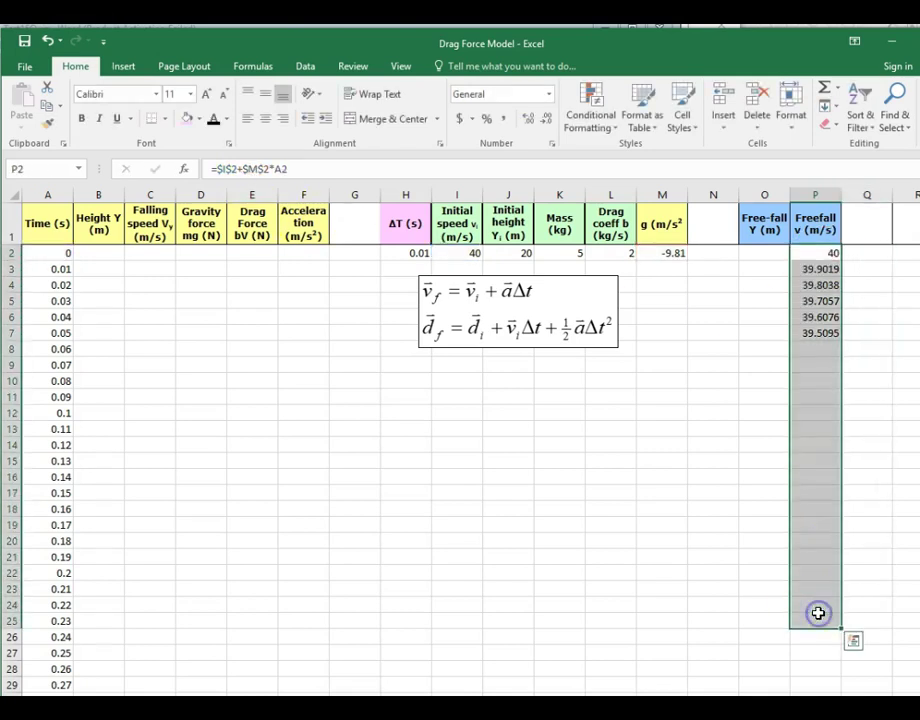
{"action": "key", "text": "ctrl+d"}
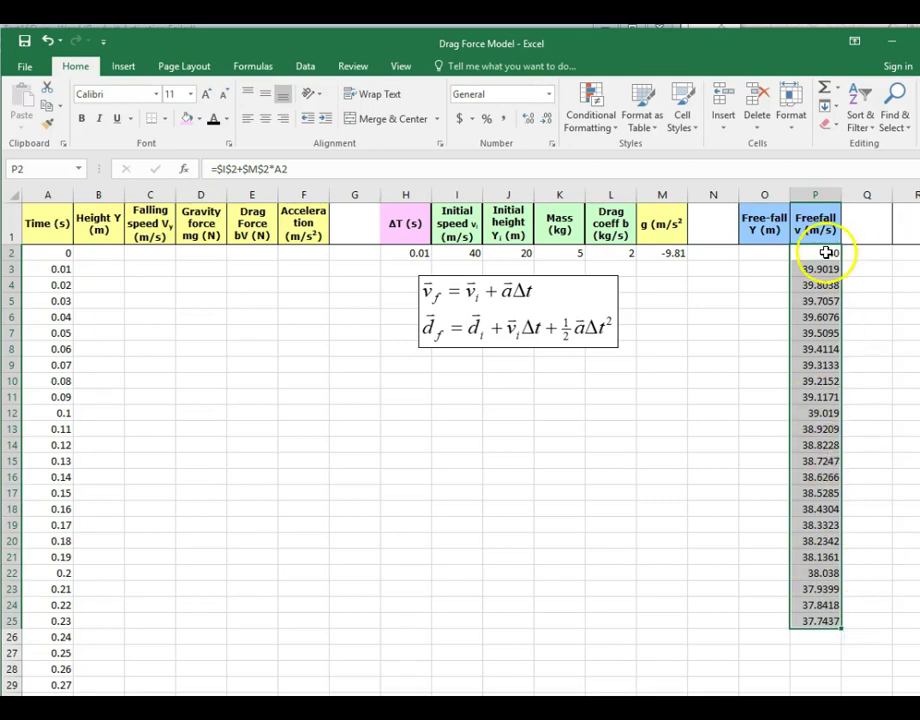
{"action": "left_click_drag", "start_coordinate": [826, 253], "coordinate": [848, 688]}
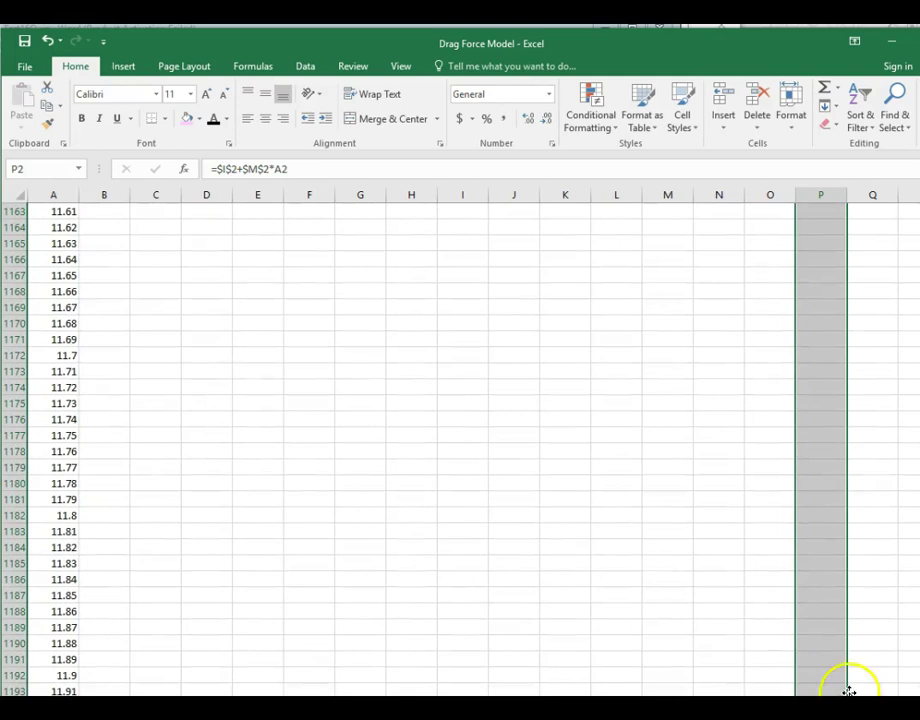
{"action": "key", "text": "ctrl+d"}
{"action": "key", "text": "ctrl+BackSpace"}
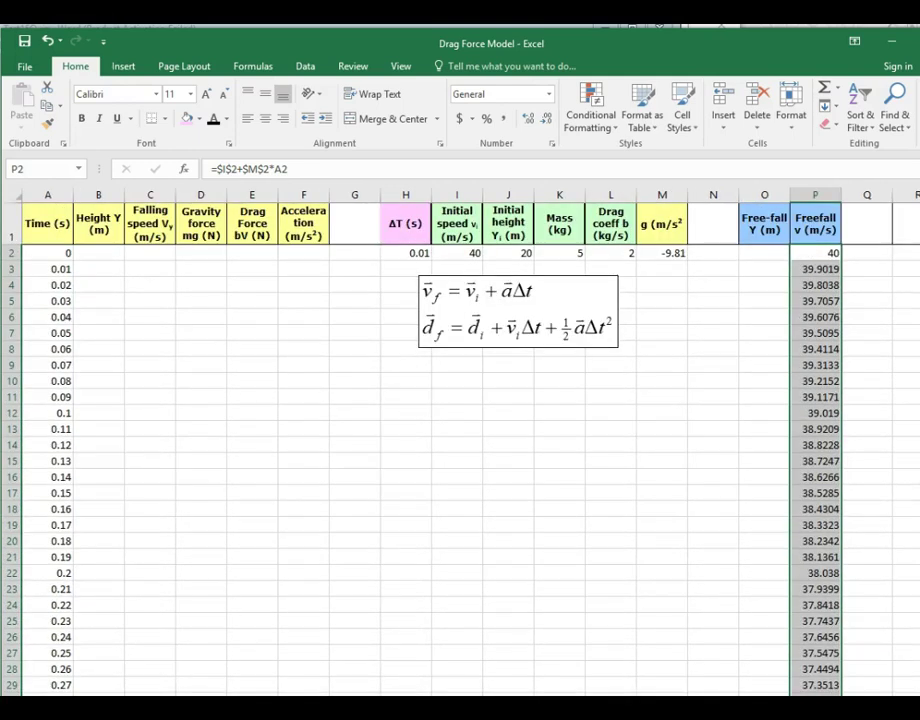
Enter the starting free-fall height in O2 with a formula that references the initial height as $J$2
{"action": "left_click", "coordinate": [767, 257]}
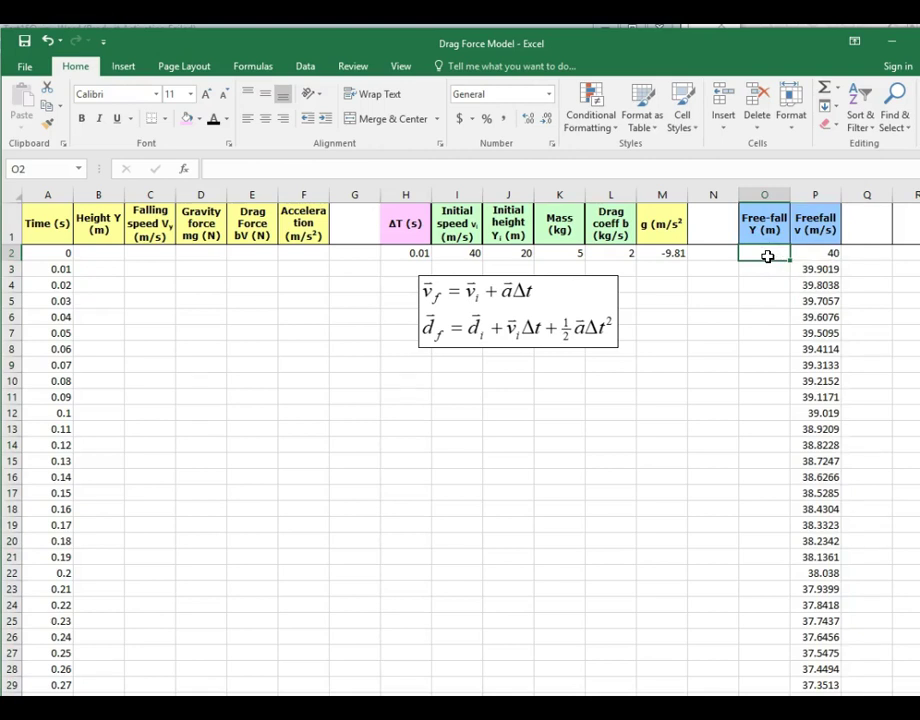
{"action": "type", "text": "="}
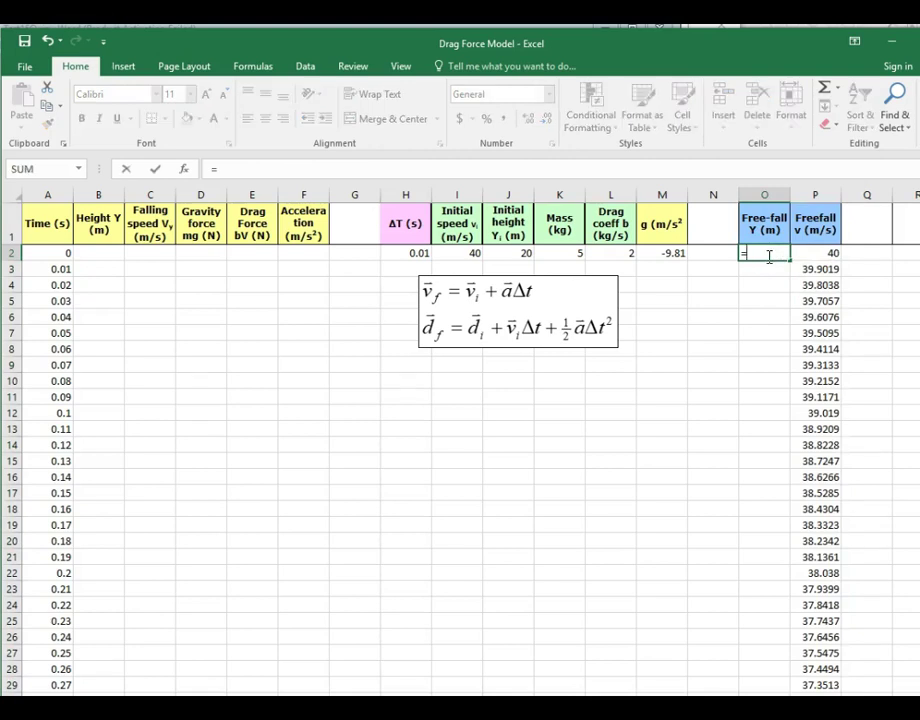
{"action": "left_click", "coordinate": [523, 255]}
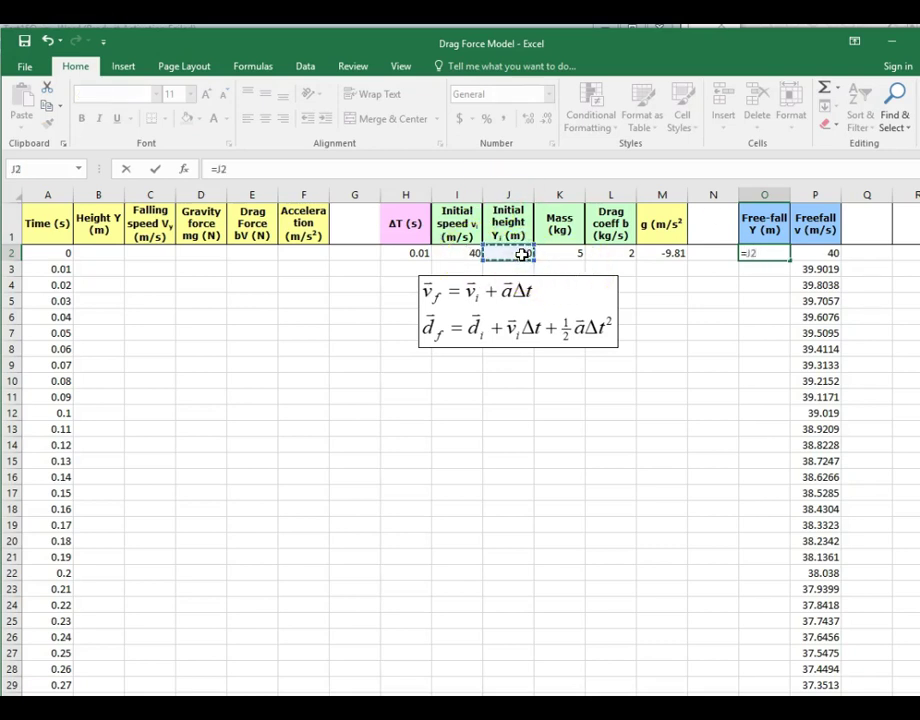
{"action": "type", "text": "+"}
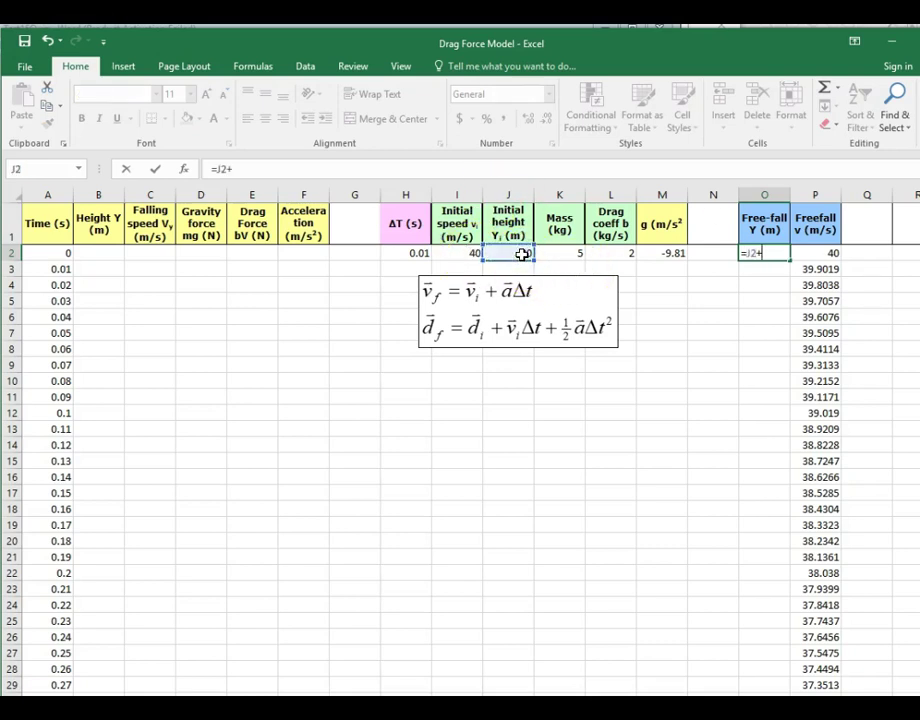
{"action": "left_click", "coordinate": [461, 252]}
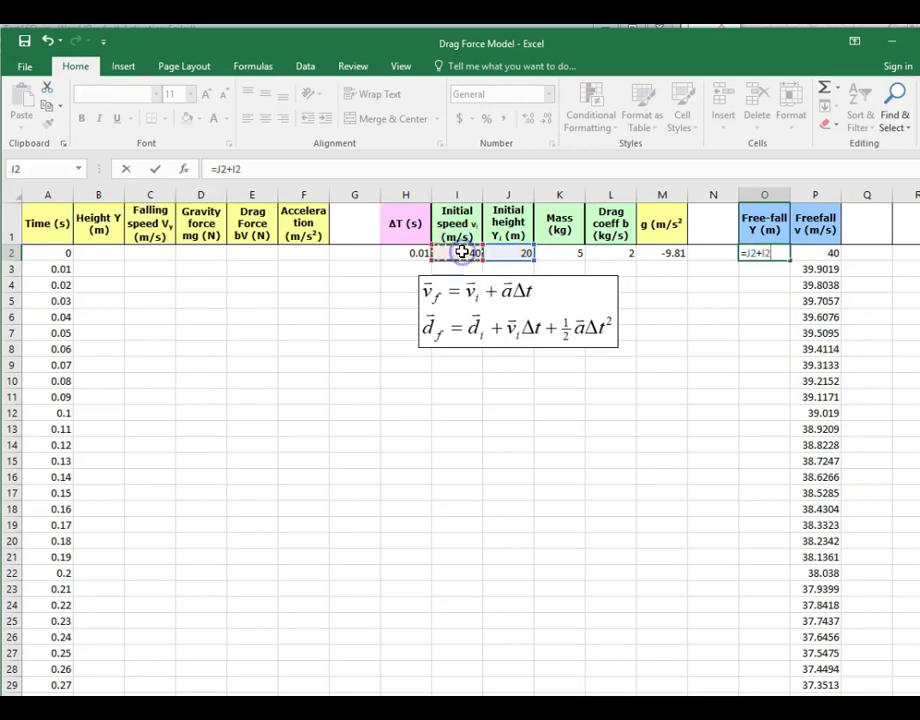
{"action": "type", "text": "*"}
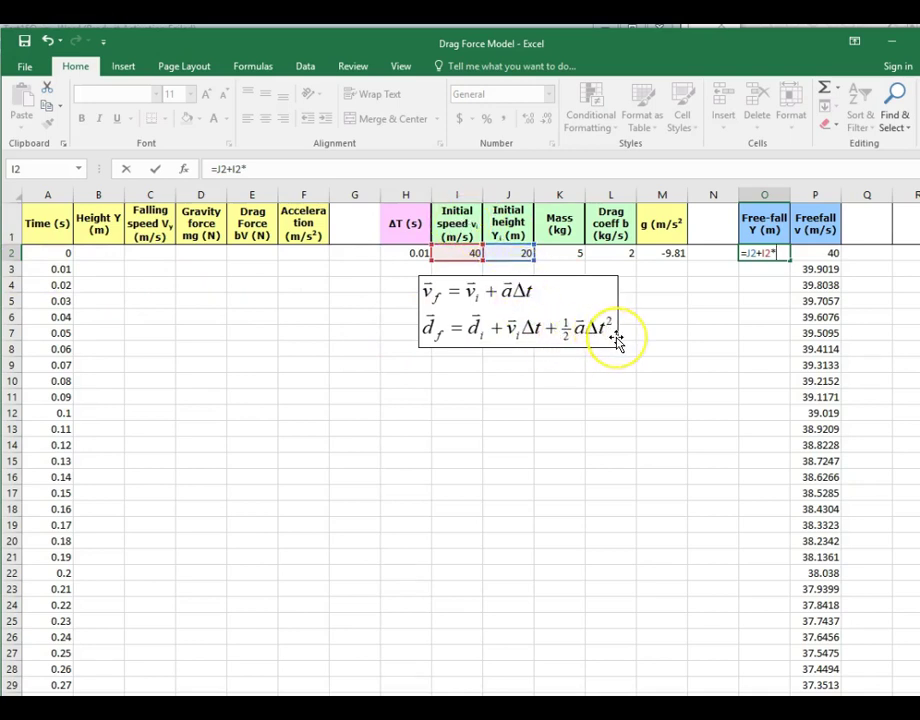
{"action": "key", "text": "F4"}
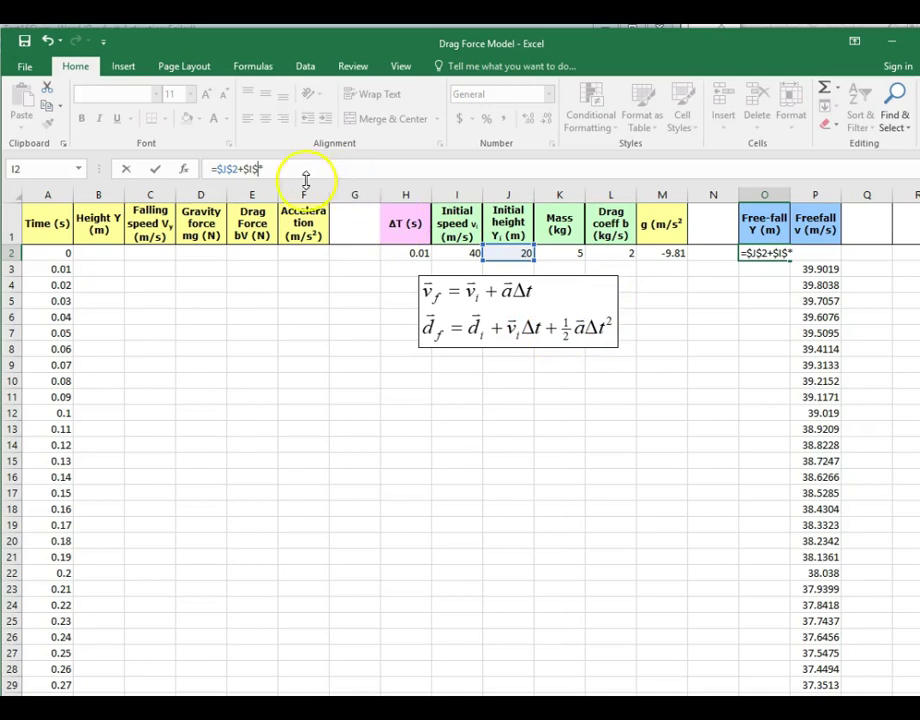
{"action": "key", "text": "Left"}
{"action": "type", "text": "2"}
{"action": "key", "text": "End"}
{"action": "type", "text": "$A2"}
{"action": "key", "text": "Return"}
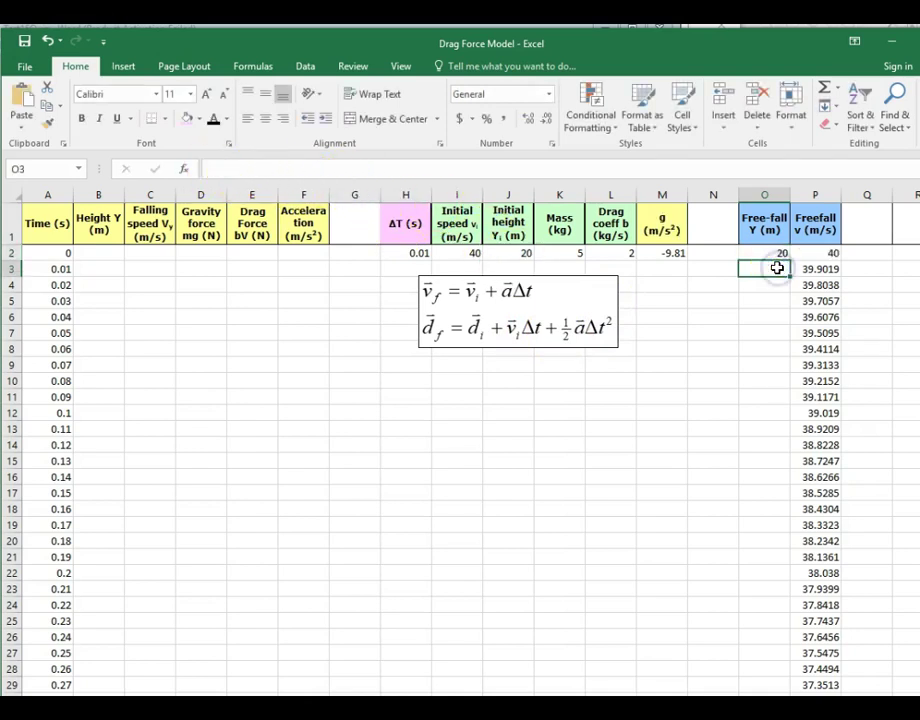
Begin the free-fall height formula in O3 with =O2+P2*$H$2, keeping the time-step reference absolute
{"action": "type", "text": "="}
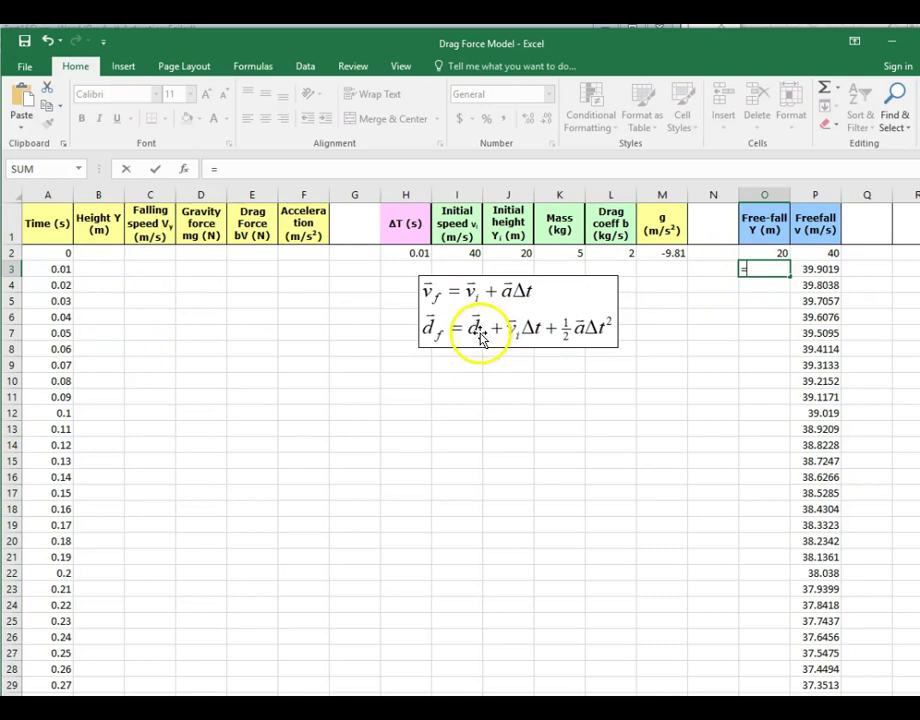
{"action": "left_click", "coordinate": [763, 254]}
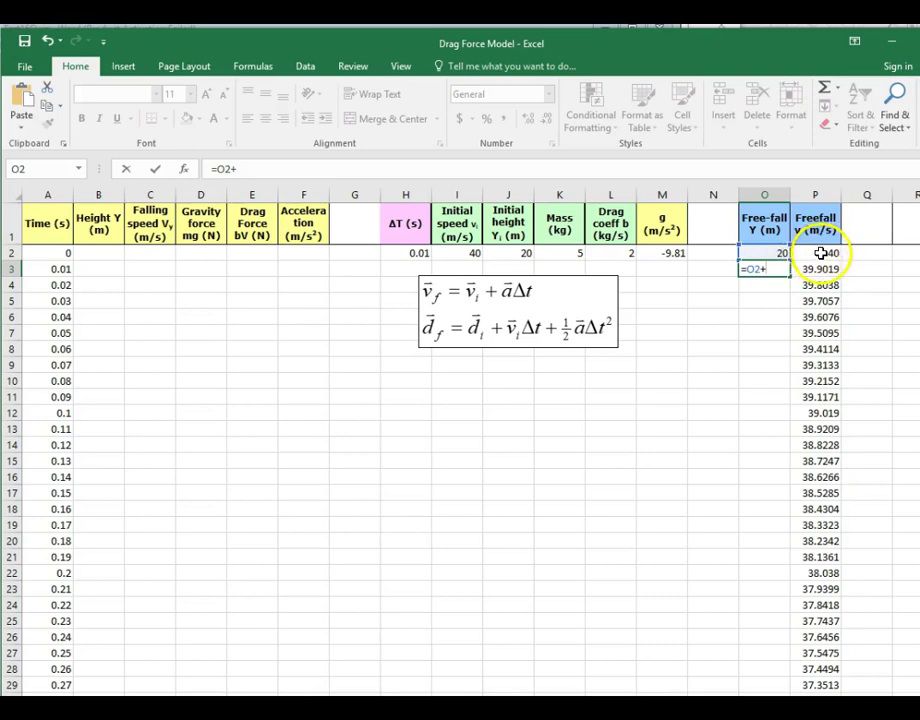
{"action": "left_click", "coordinate": [820, 253]}
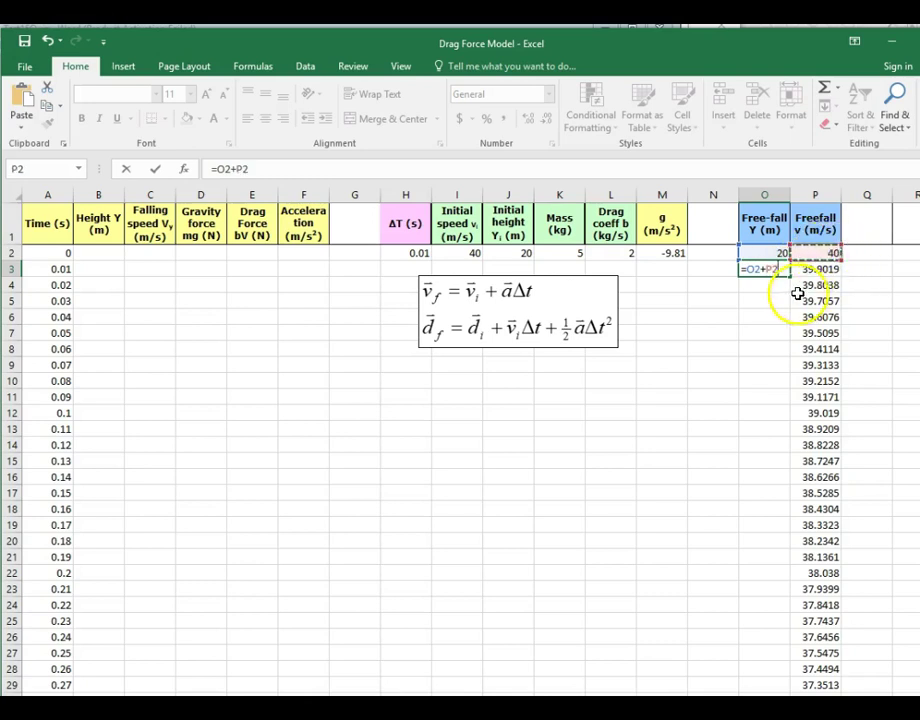
{"action": "type", "text": "*"}
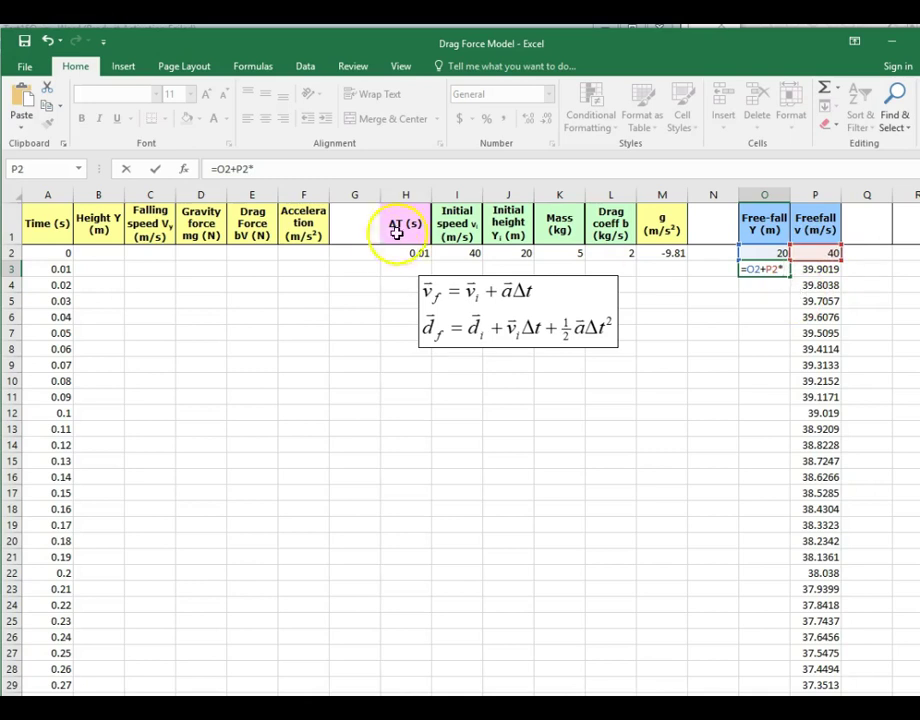
{"action": "left_click", "coordinate": [400, 253]}
{"action": "left_click", "coordinate": [262, 170]}
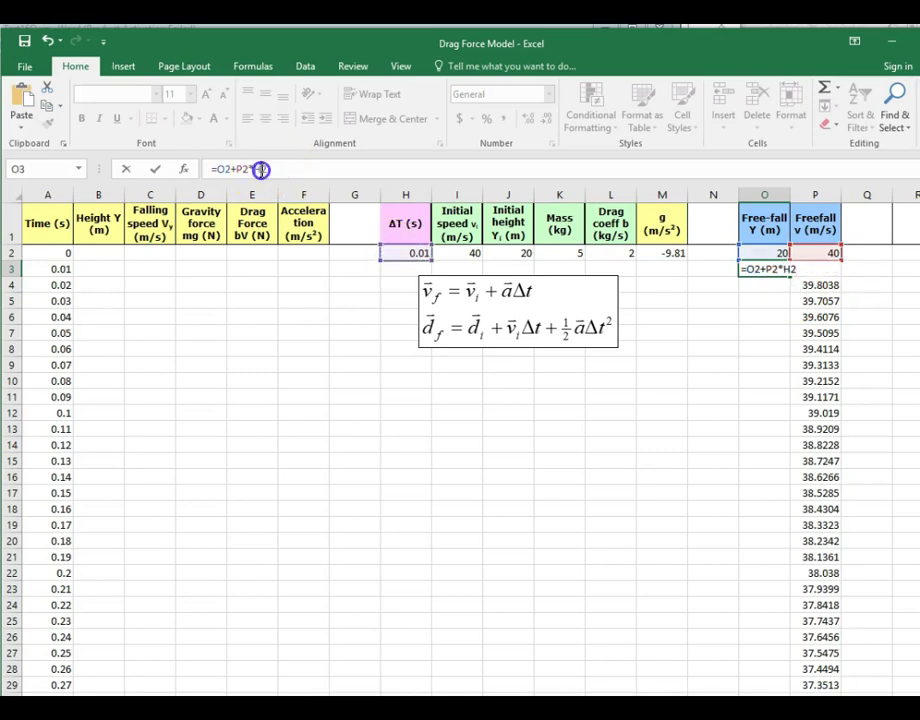
{"action": "left_click", "coordinate": [252, 170]}
{"action": "type", "text": "$H$"}
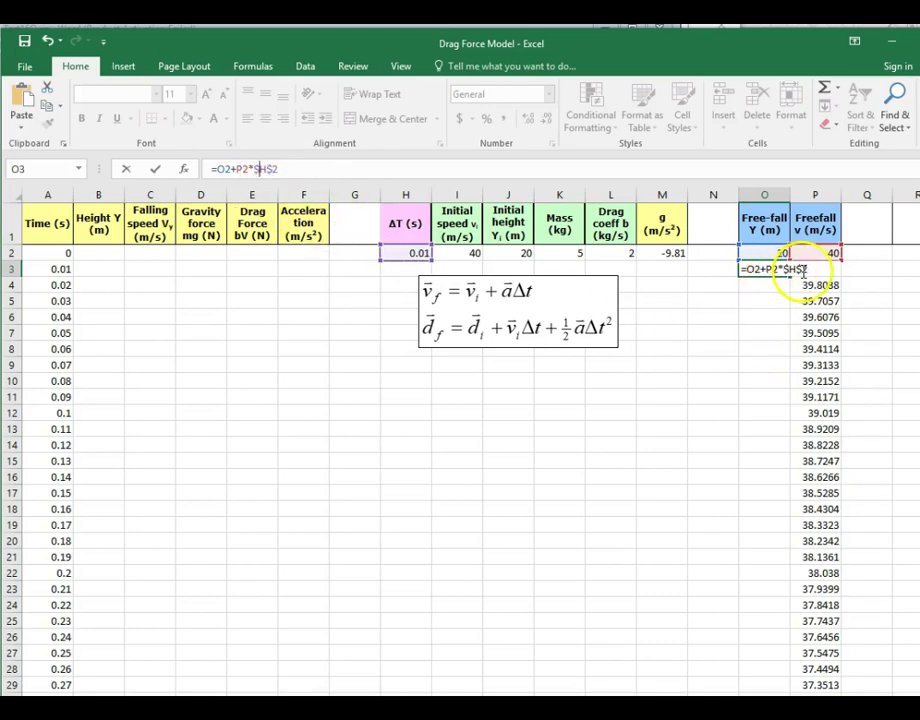
Extend the free-fall height formula in O3 with +0.5*$M$2, keeping the gravity reference absolute
{"action": "left_click", "coordinate": [281, 169]}
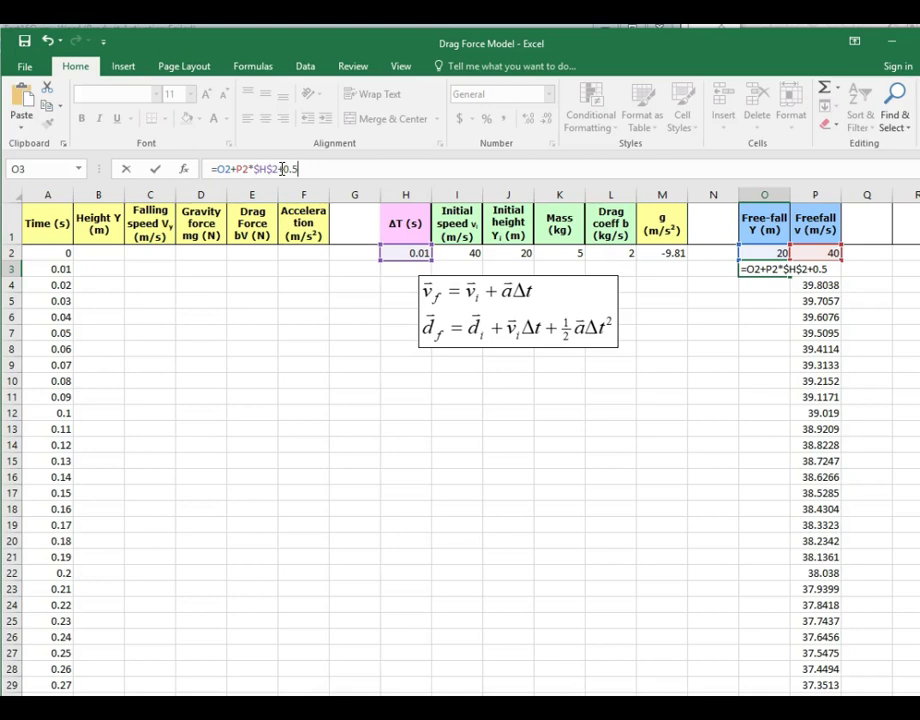
{"action": "left_click", "coordinate": [670, 254]}
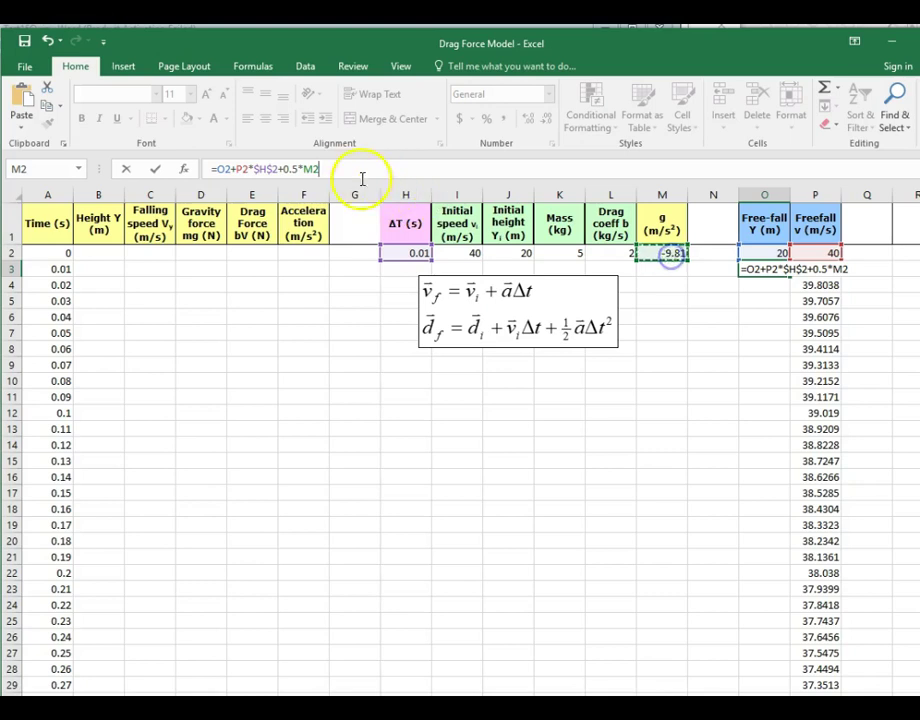
{"action": "left_click", "coordinate": [316, 170]}
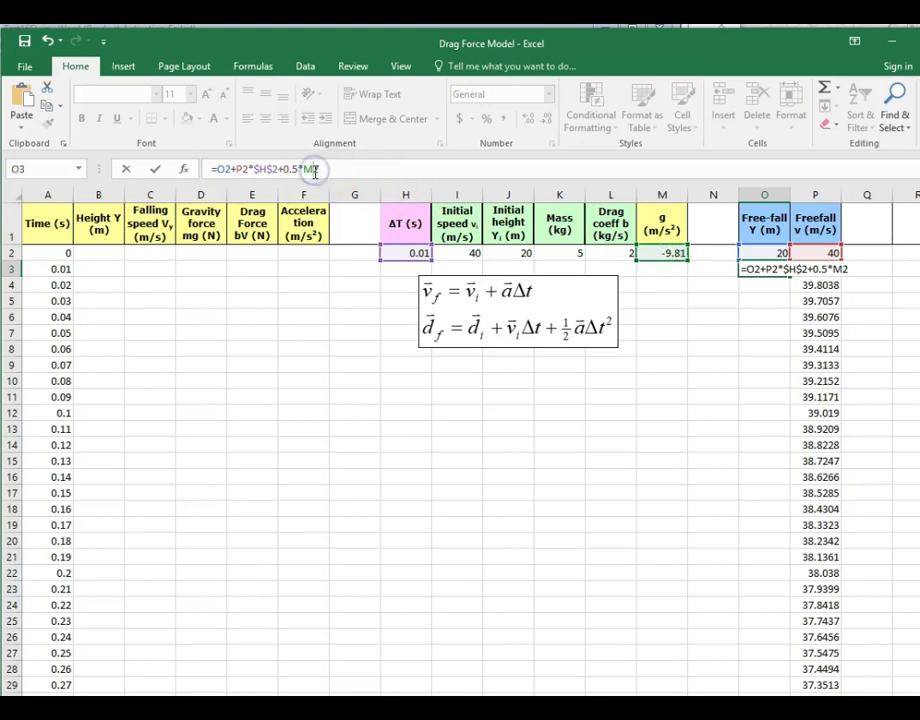
{"action": "left_click", "coordinate": [310, 170]}
{"action": "type", "text": "$H"}
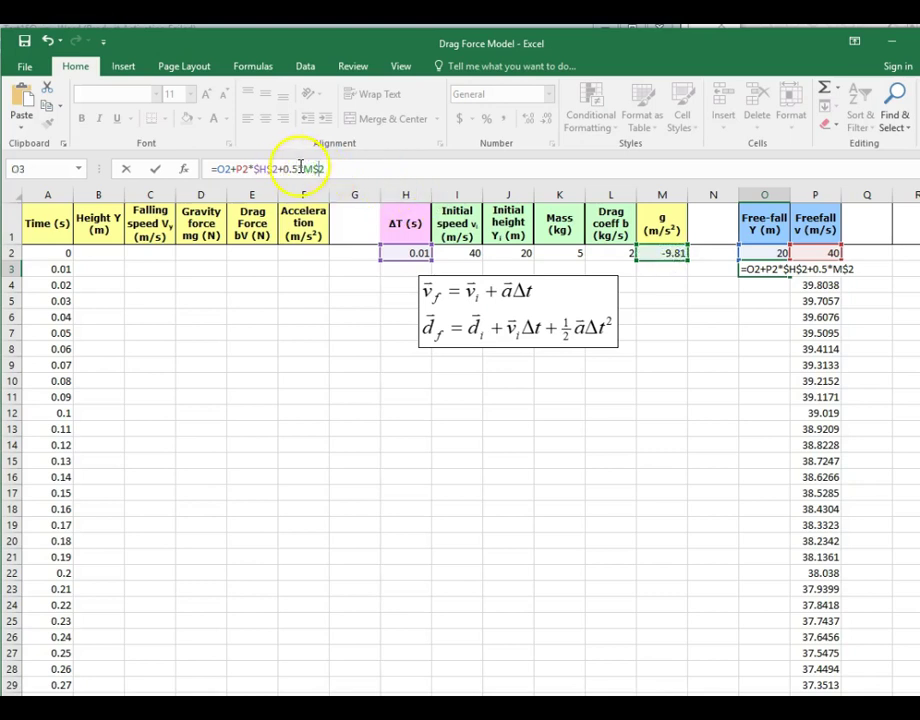
{"action": "type", "text": "$"}
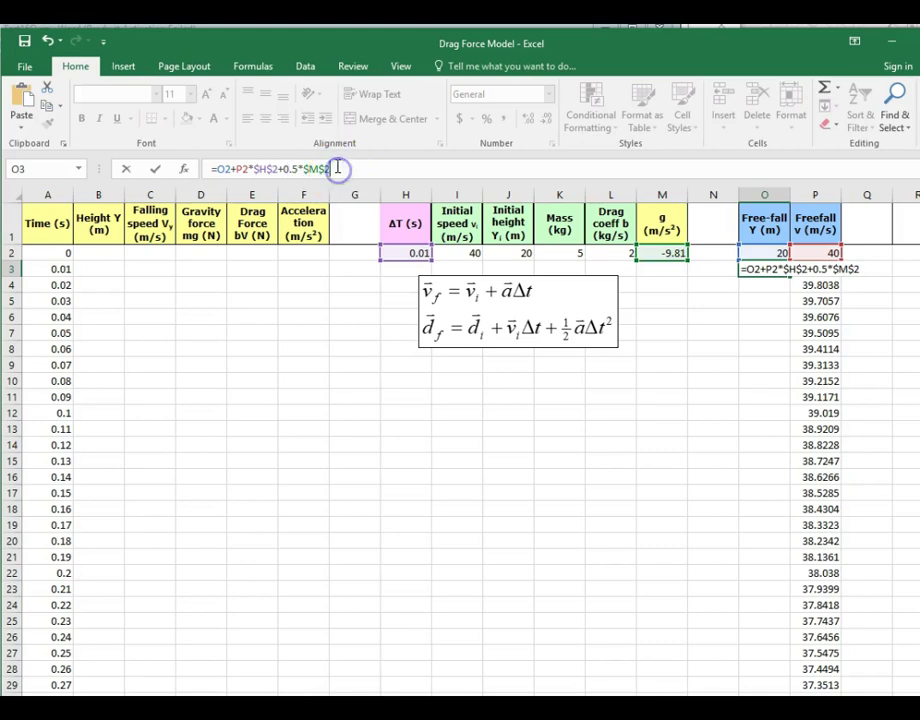
Complete the O3 height formula by multiplying the last term by the squared time step, *$H$2^2, with an absolute reference
{"action": "left_click", "coordinate": [410, 252]}
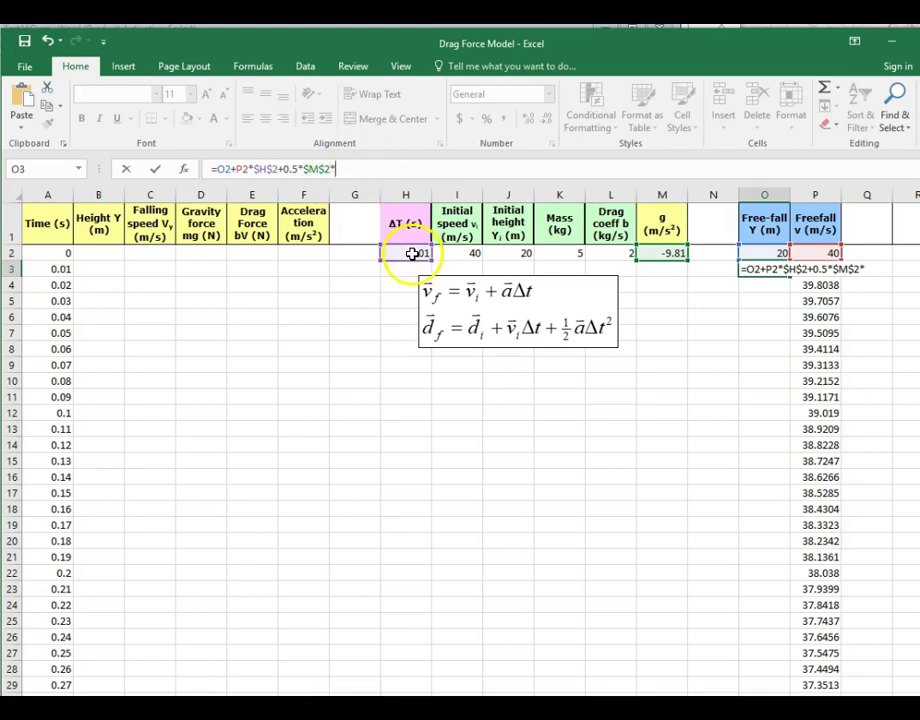
{"action": "left_click", "coordinate": [341, 172]}
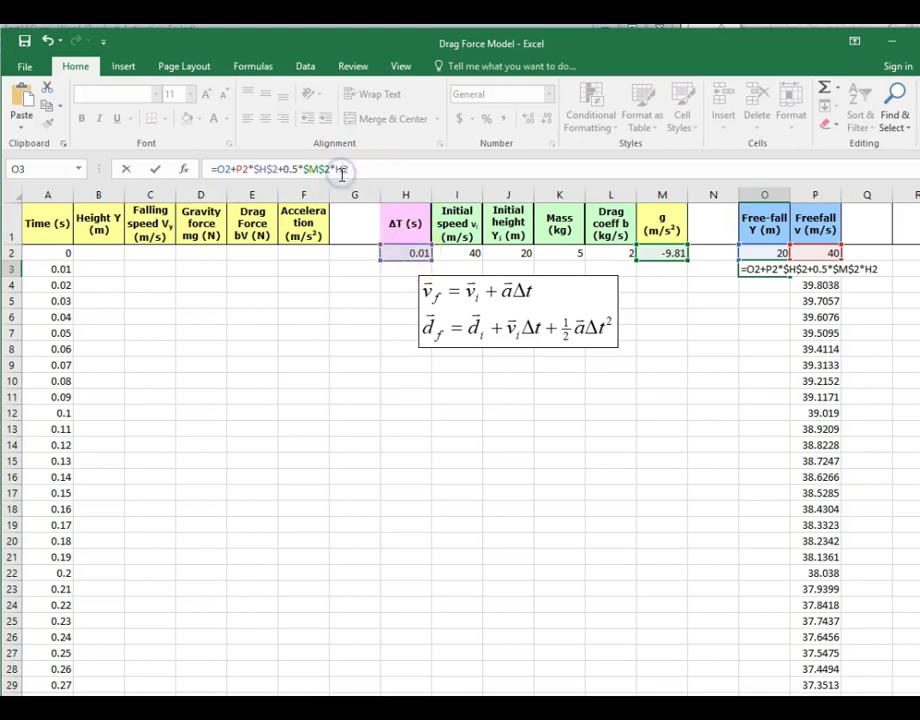
{"action": "left_click", "coordinate": [340, 168]}
{"action": "type", "text": "$"}
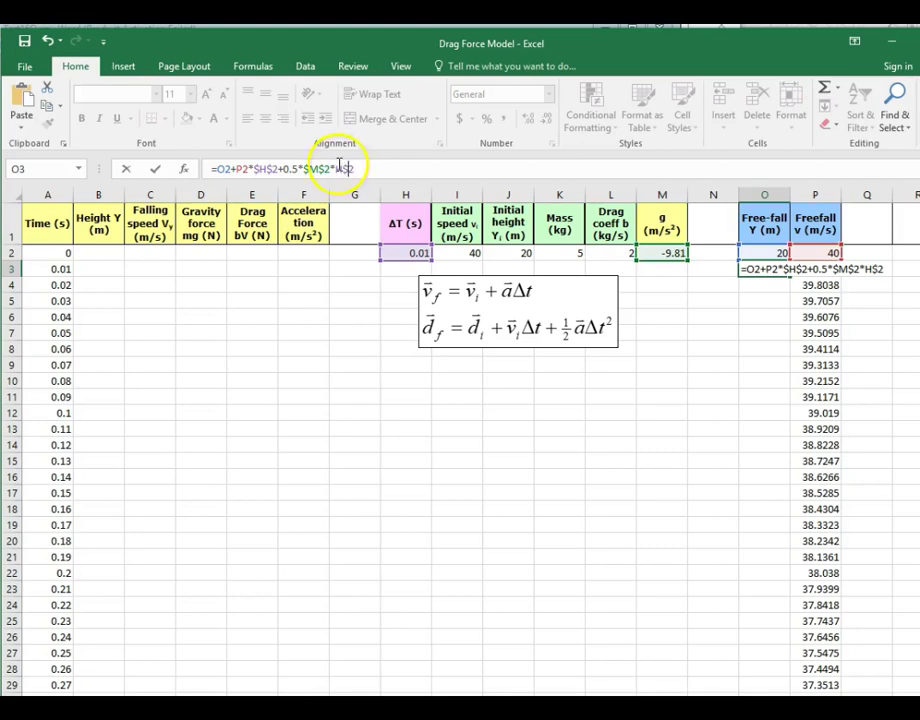
{"action": "left_click", "coordinate": [341, 168]}
{"action": "type", "text": "$"}
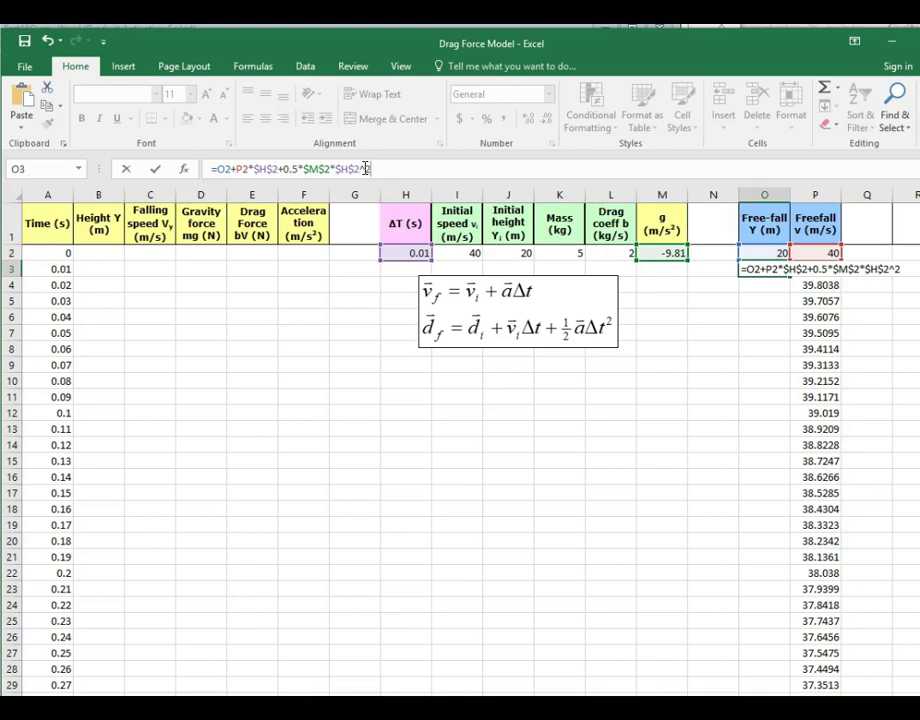
{"action": "key", "text": "Return"}
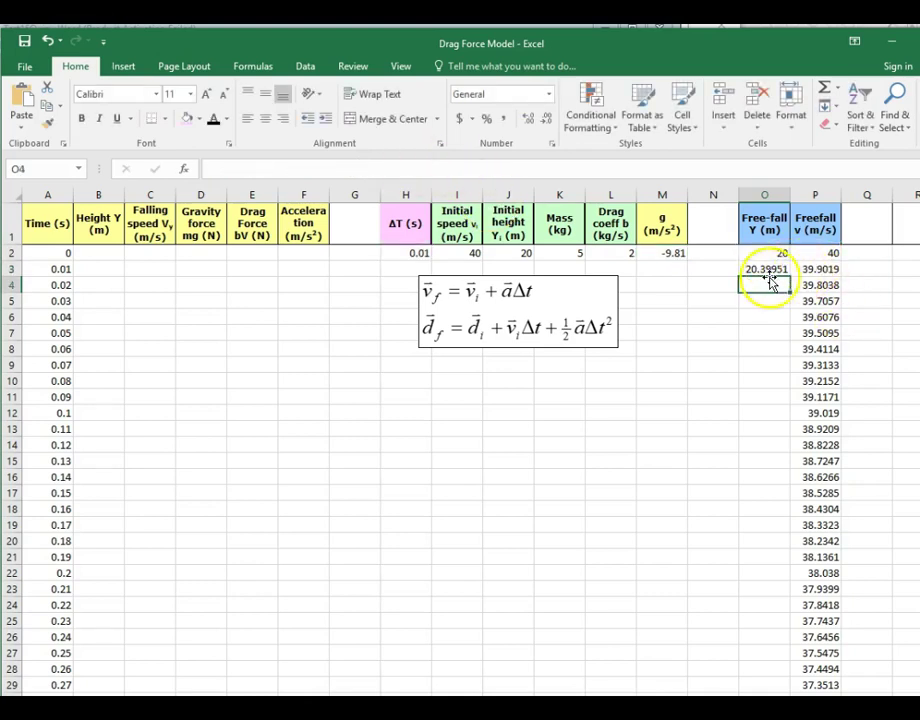
Fill the free-fall height formula down column O from O3 to row 1196
{"action": "left_click_drag", "start_coordinate": [764, 267], "coordinate": [758, 685]}
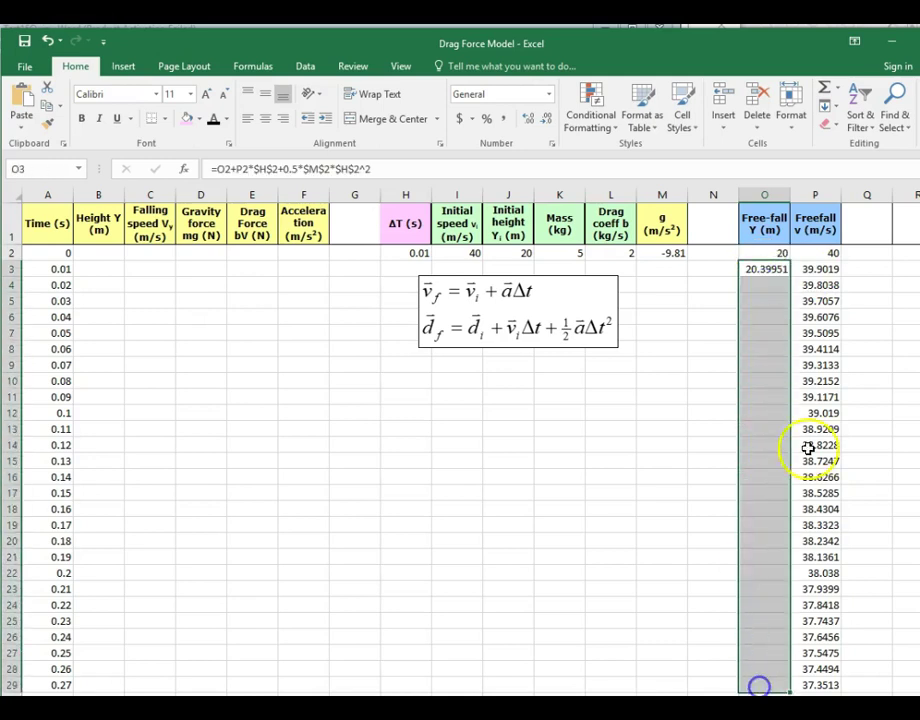
{"action": "left_click", "coordinate": [828, 105]}
{"action": "left_click", "coordinate": [836, 136]}
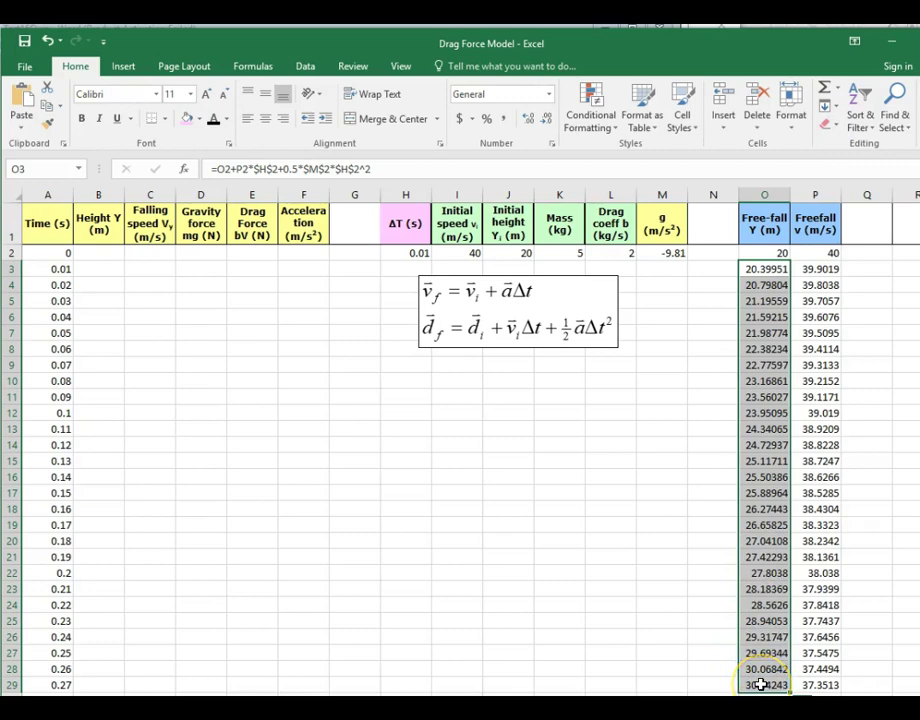
{"action": "mouse_move", "coordinate": [761, 685]}
{"action": "left_mouse_down"}
{"action": "mouse_move", "coordinate": [760, 702]}
{"action": "mouse_move", "coordinate": [757, 686]}
{"action": "left_mouse_up"}
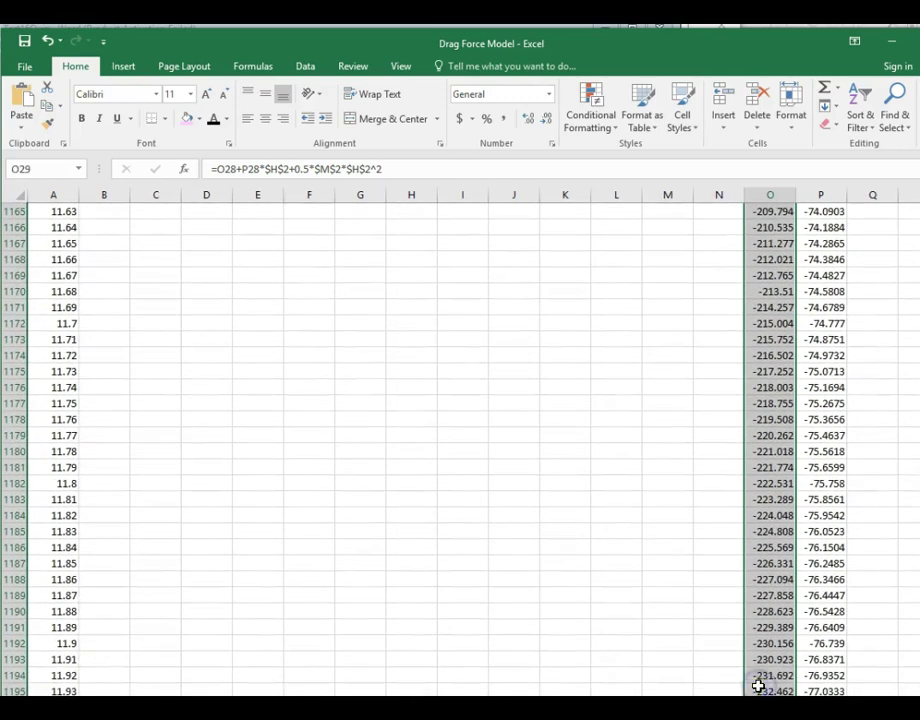
{"action": "key", "text": "ctrl+d"}
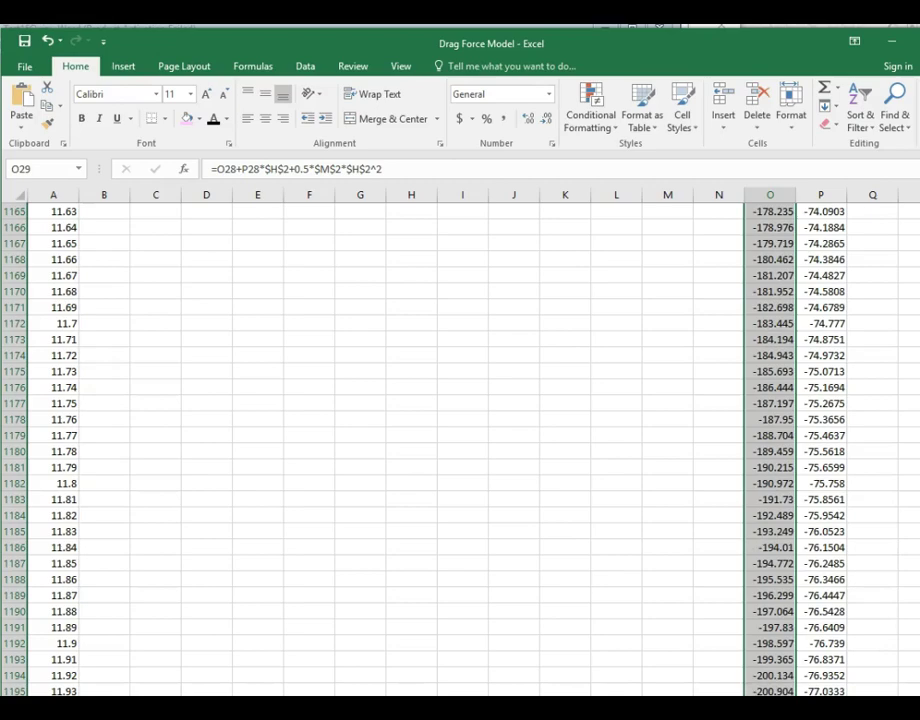
Insert a Scatter with Smooth Lines chart from the whole data table, A1 to P1196
{"action": "scroll", "coordinate": [380, 450], "scroll_direction": "up", "scroll_amount": 20}
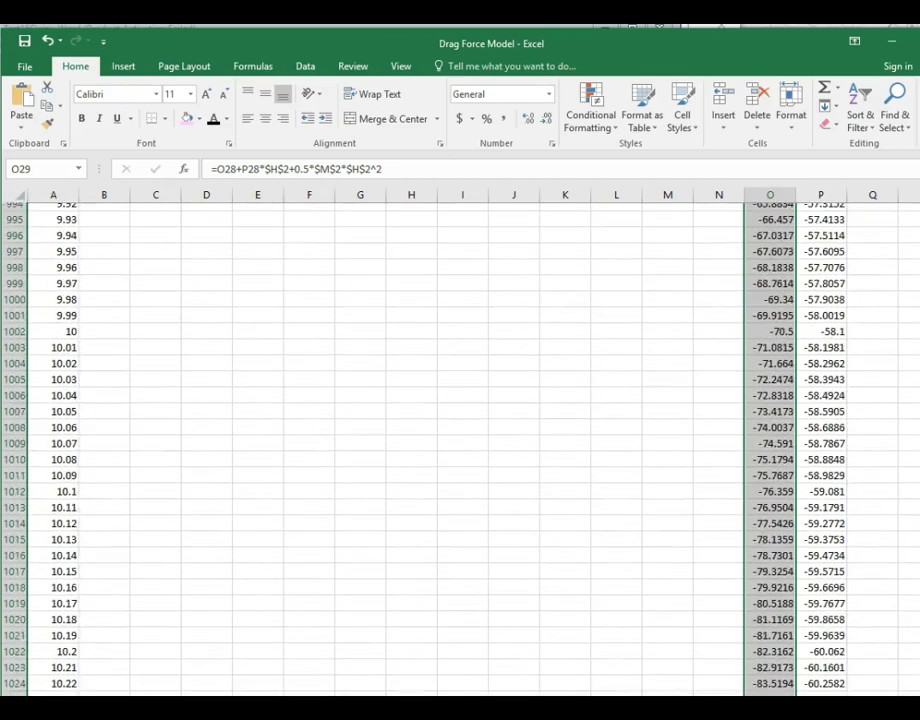
{"action": "scroll", "coordinate": [380, 450], "scroll_direction": "up", "scroll_amount": 20}
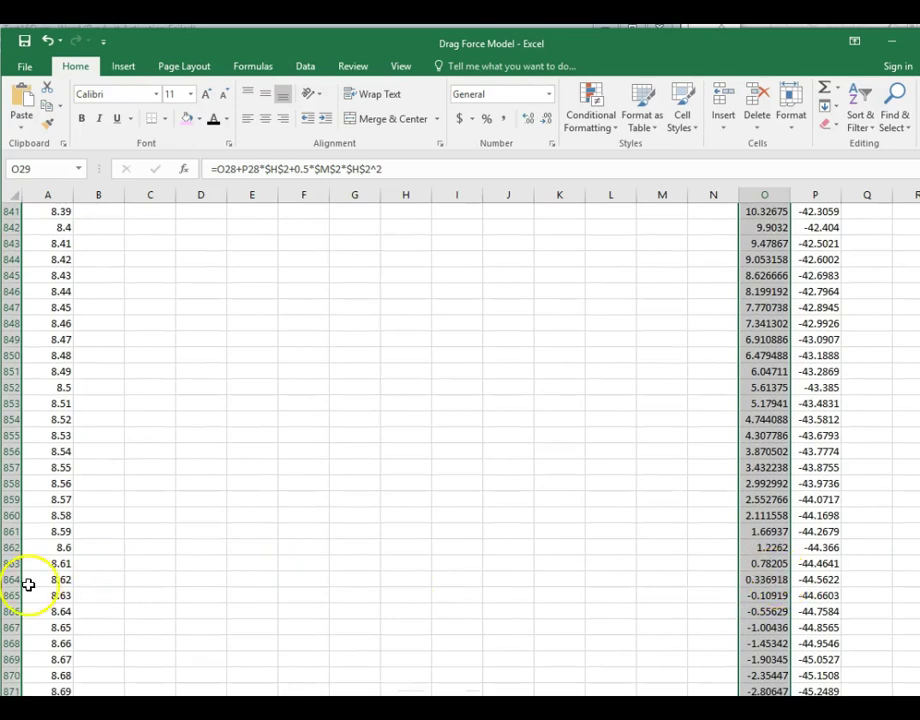
{"action": "scroll", "coordinate": [380, 450], "scroll_direction": "up", "scroll_amount": 20}
{"action": "scroll", "coordinate": [380, 450], "scroll_direction": "up", "scroll_amount": 20}
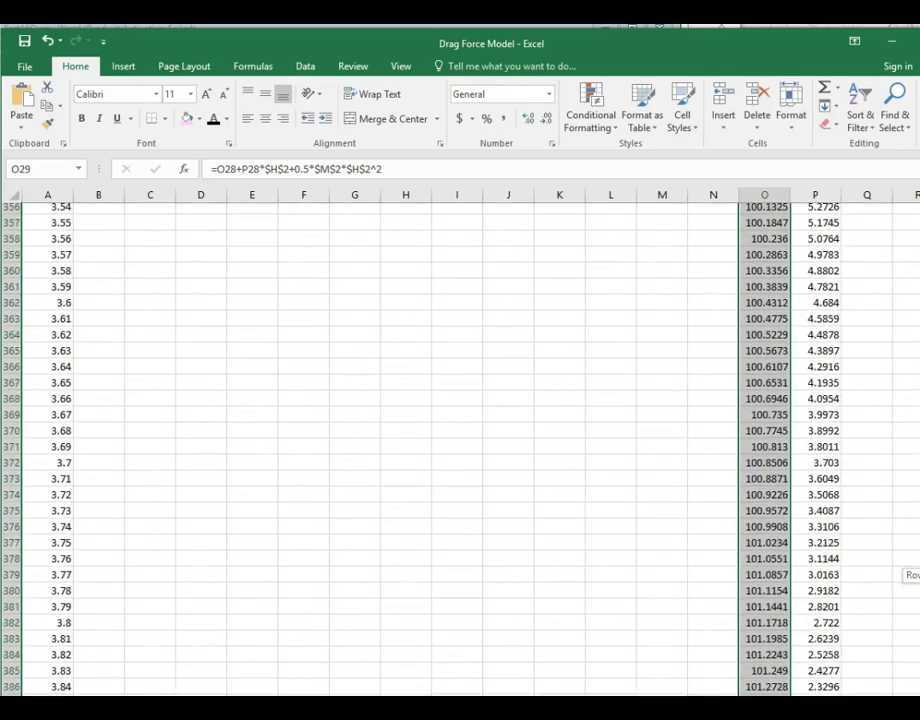
{"action": "scroll", "coordinate": [380, 450], "scroll_direction": "up", "scroll_amount": 2}
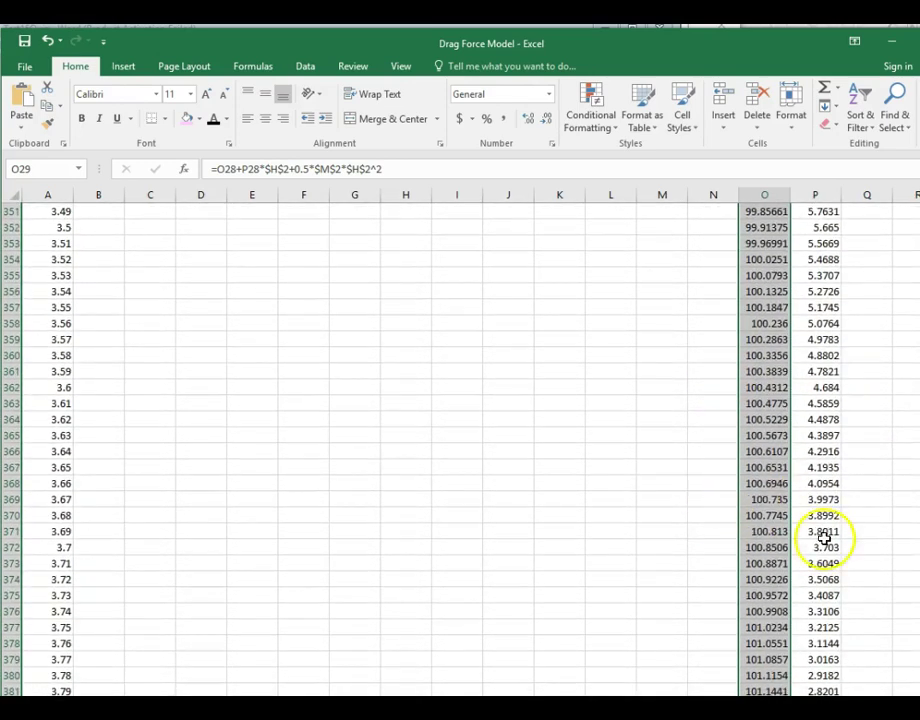
{"action": "left_click_drag", "start_coordinate": [915, 368], "coordinate": [915, 358]}
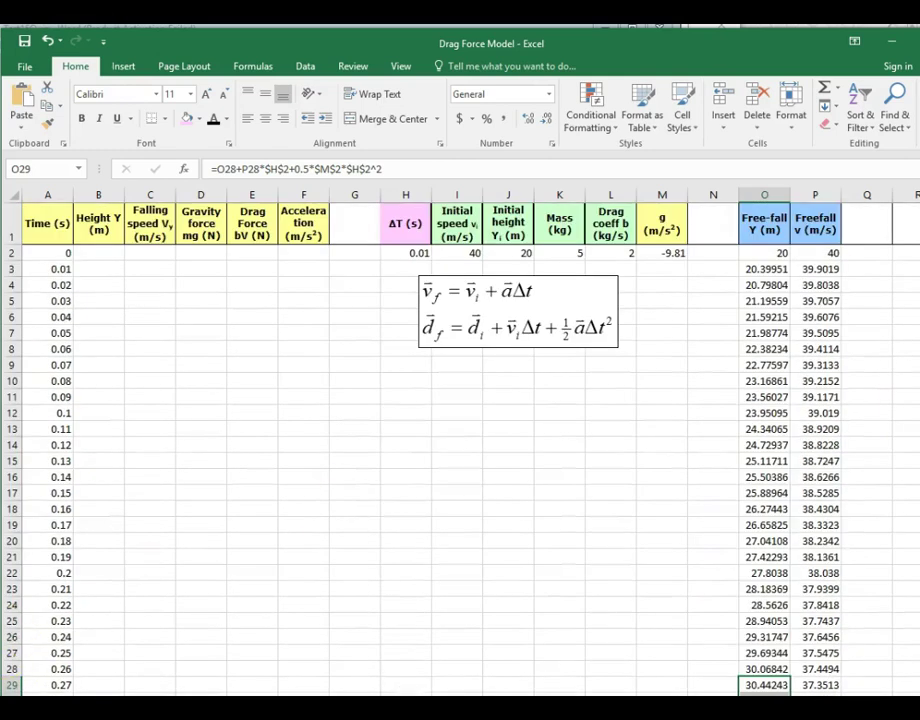
{"action": "left_click", "coordinate": [18, 204]}
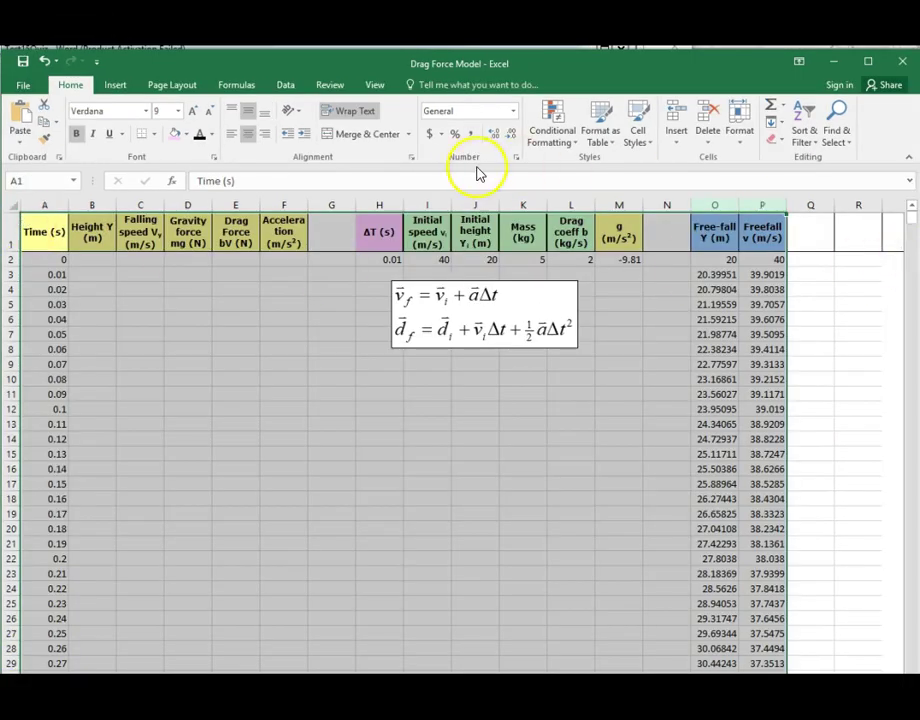
{"action": "left_click", "coordinate": [186, 88]}
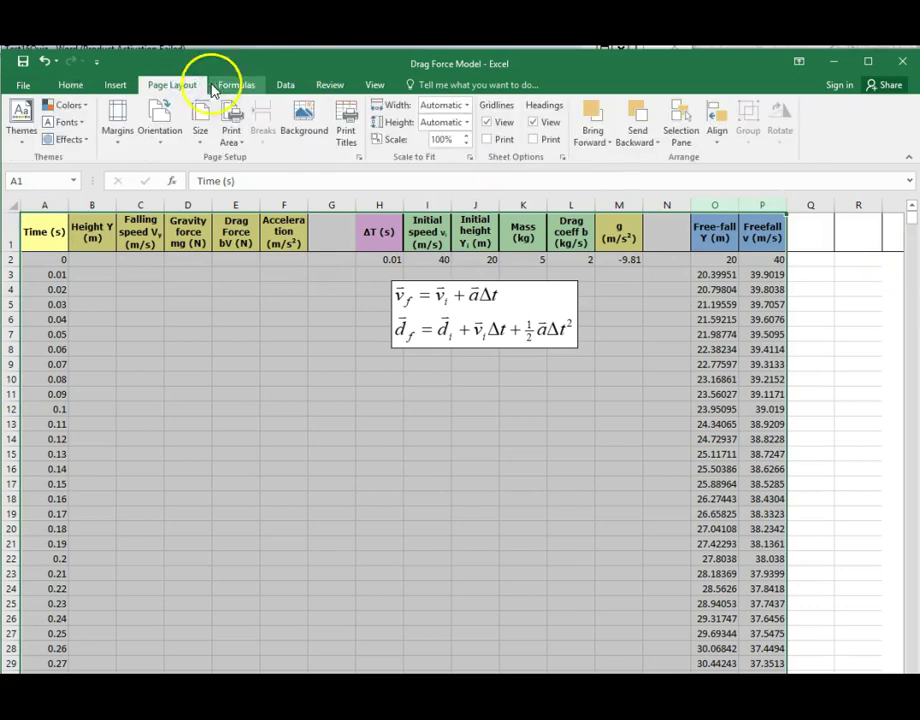
{"action": "left_click", "coordinate": [116, 86]}
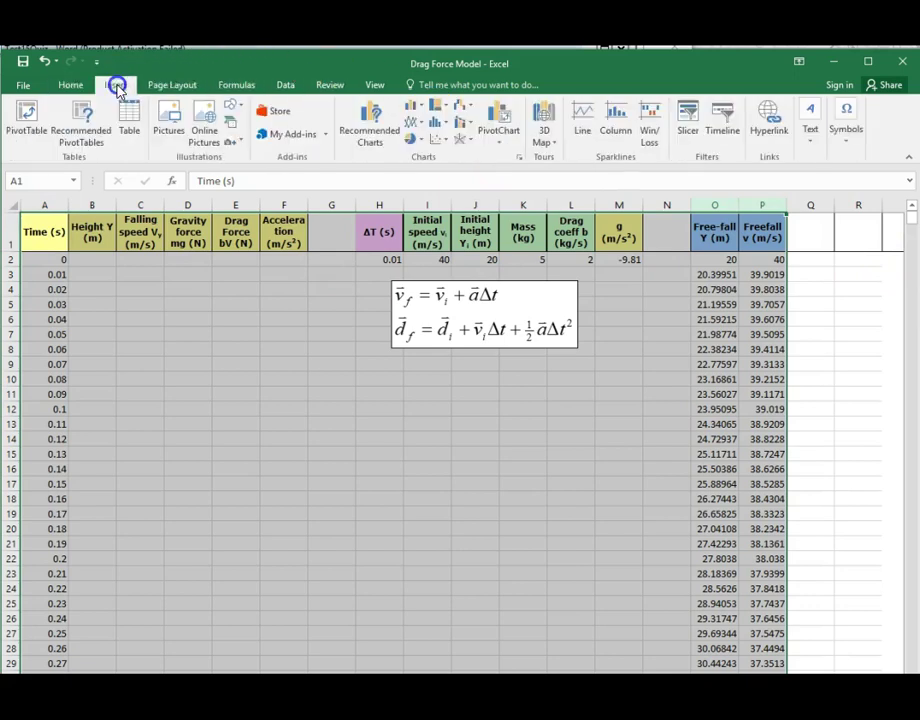
{"action": "left_click", "coordinate": [519, 157]}
{"action": "left_click", "coordinate": [347, 209]}
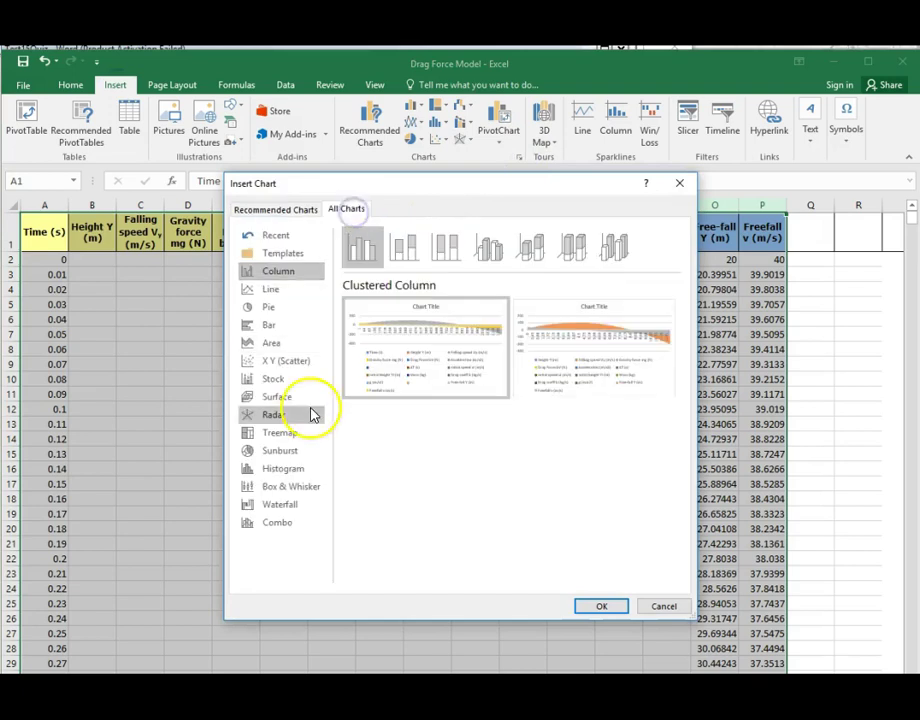
{"action": "left_click", "coordinate": [266, 364]}
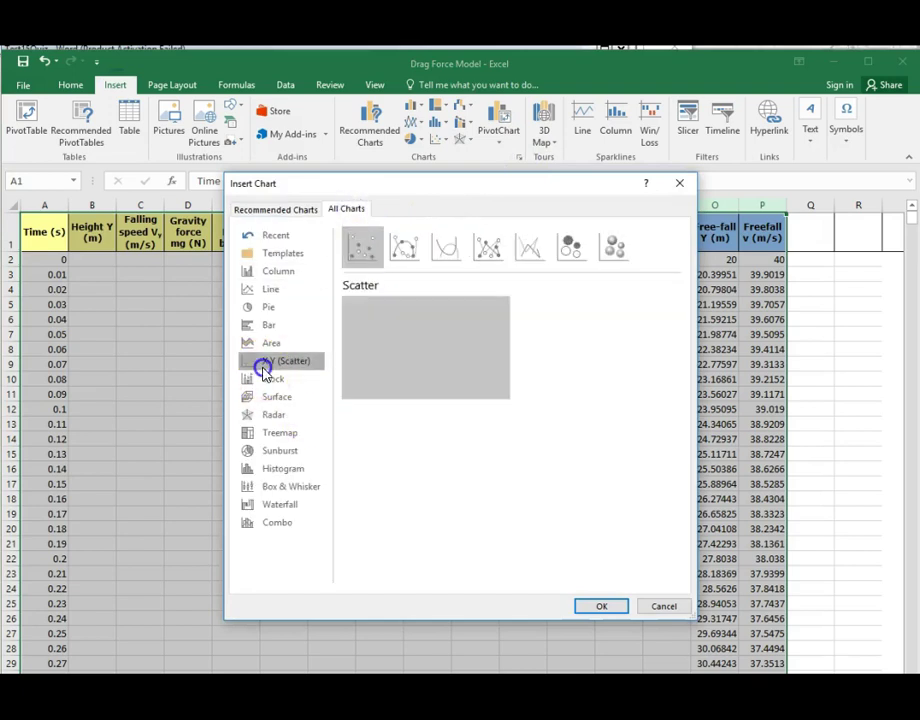
{"action": "left_click", "coordinate": [450, 260]}
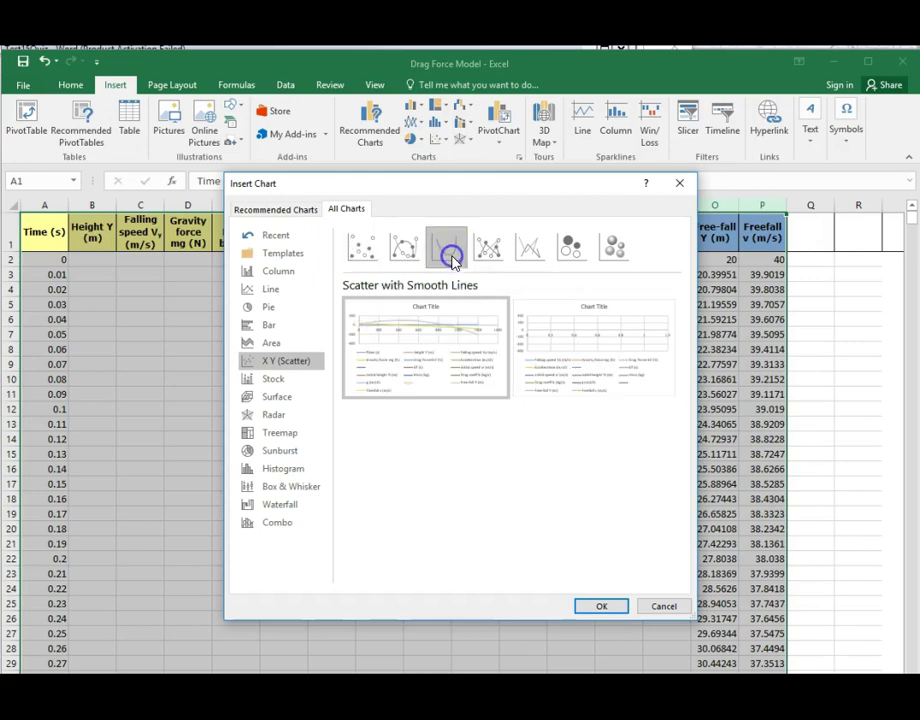
{"action": "left_click", "coordinate": [593, 608]}
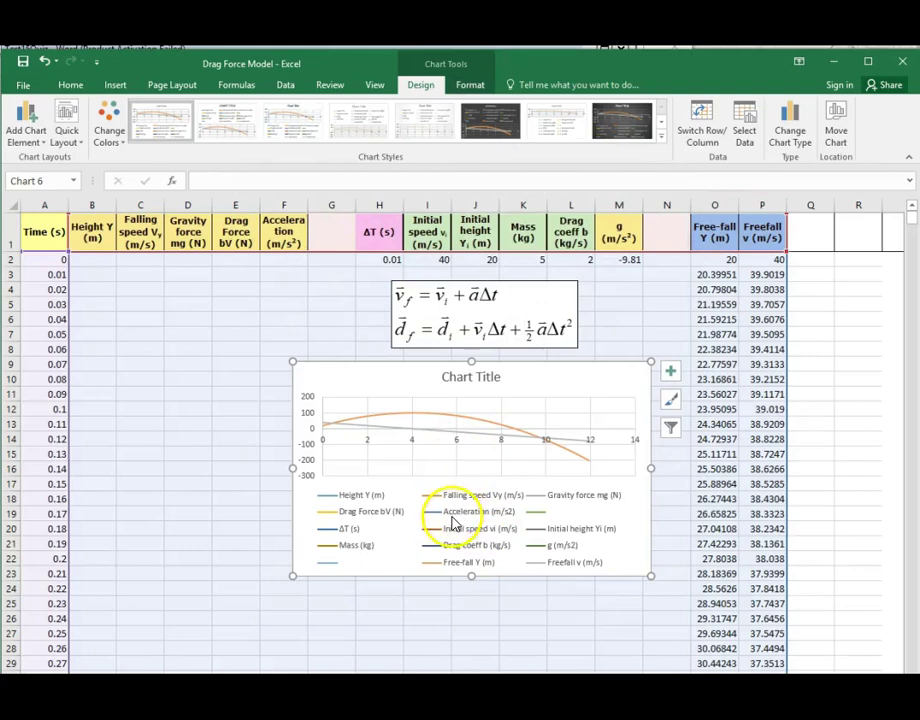
Remove all series from the chart's data source except Free-fall Y (m) and Freefall v (m/s)
{"action": "right_click", "coordinate": [467, 415]}
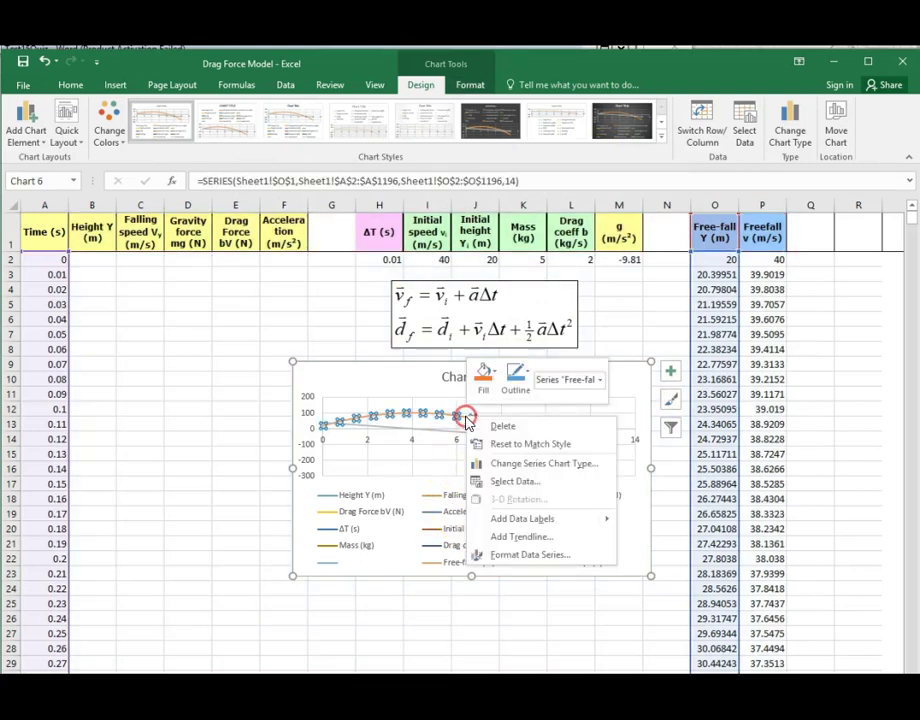
{"action": "left_click", "coordinate": [515, 482]}
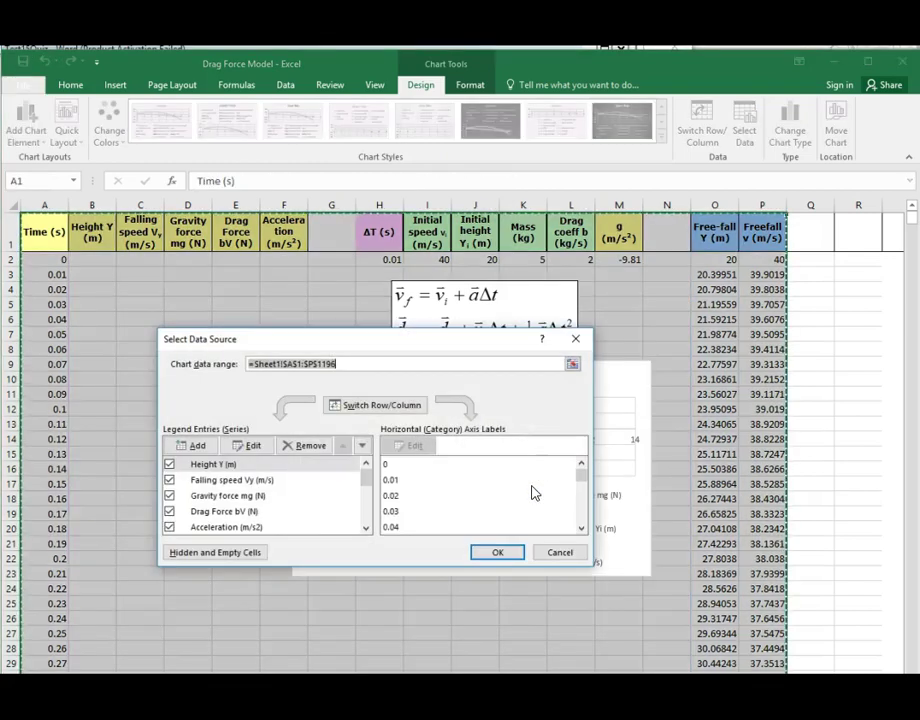
{"action": "left_click", "coordinate": [307, 446]}
{"action": "left_click", "coordinate": [307, 446]}
{"action": "left_click", "coordinate": [307, 446]}
{"action": "left_click", "coordinate": [307, 446]}
{"action": "left_click", "coordinate": [307, 446]}
{"action": "left_click", "coordinate": [307, 446]}
{"action": "left_click", "coordinate": [307, 446]}
{"action": "left_click", "coordinate": [307, 446]}
{"action": "left_click", "coordinate": [307, 446]}
{"action": "left_click", "coordinate": [307, 446]}
{"action": "left_click", "coordinate": [307, 446]}
{"action": "left_click", "coordinate": [307, 446]}
{"action": "left_click", "coordinate": [307, 446]}
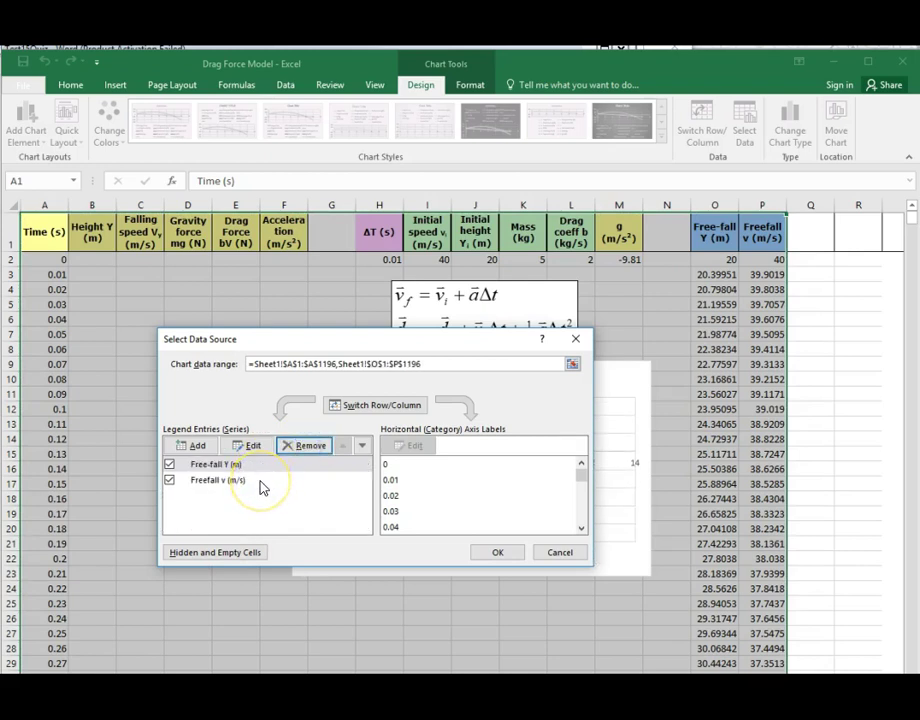
{"action": "left_click", "coordinate": [510, 553]}
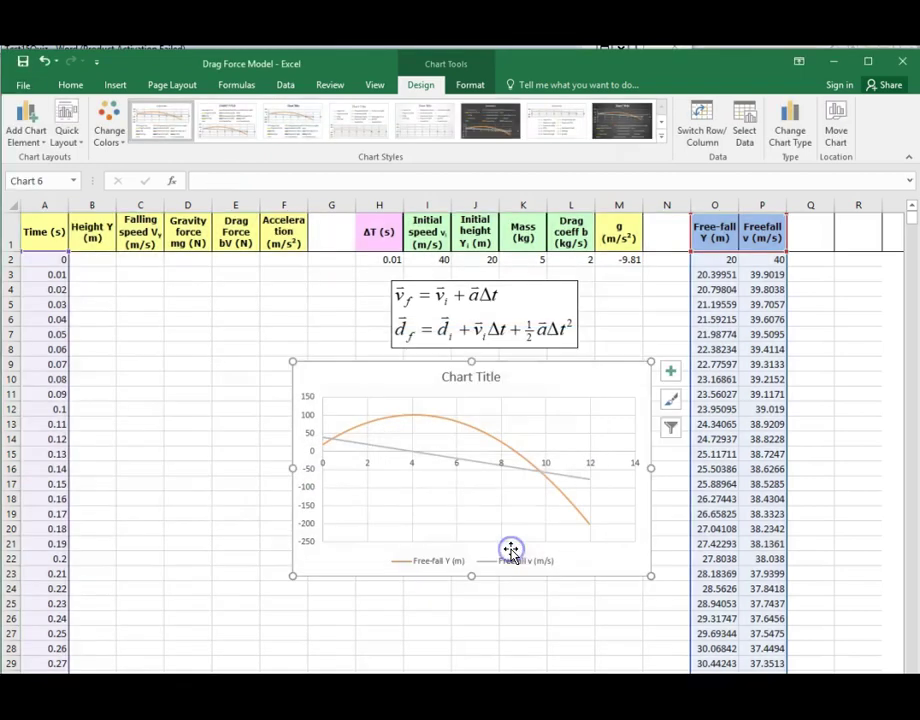
Set the minor tick marks of the chart's horizontal time axis to Outside and keep the complex formatting
{"action": "right_click", "coordinate": [606, 460]}
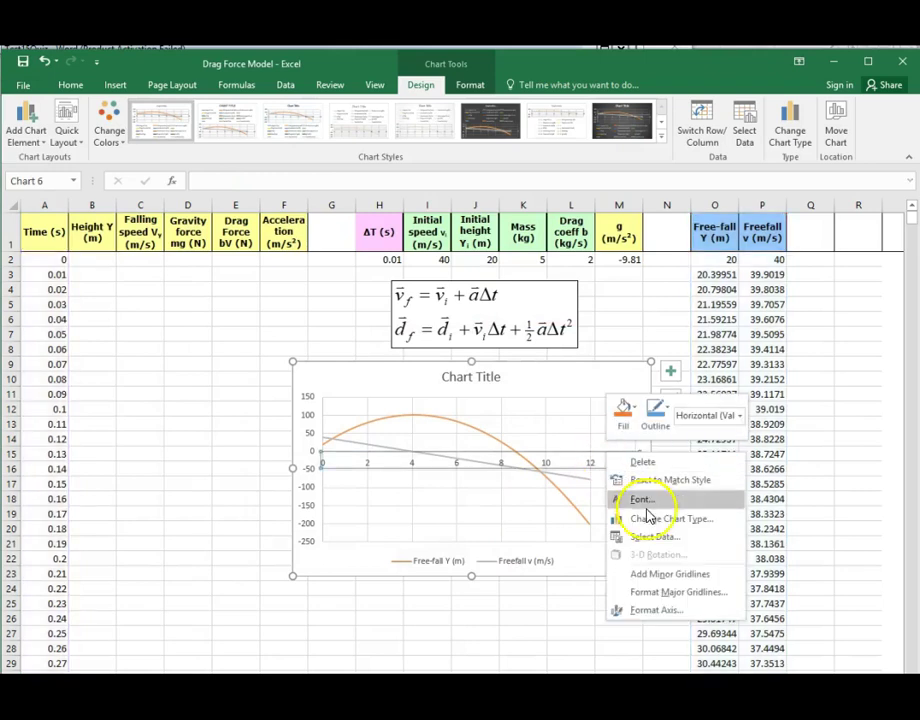
{"action": "left_click", "coordinate": [662, 609]}
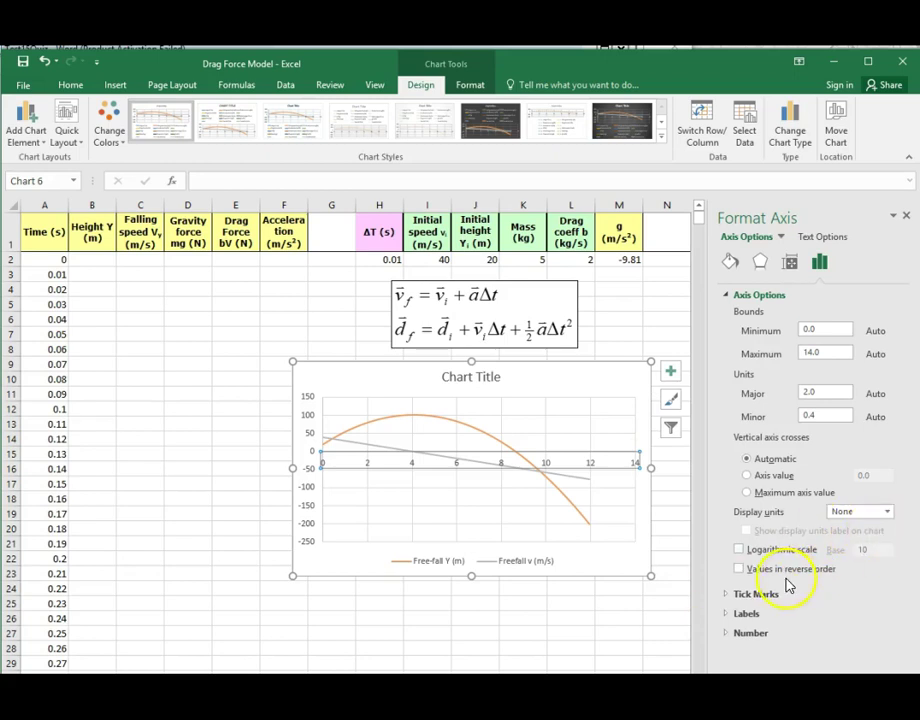
{"action": "left_click", "coordinate": [756, 594]}
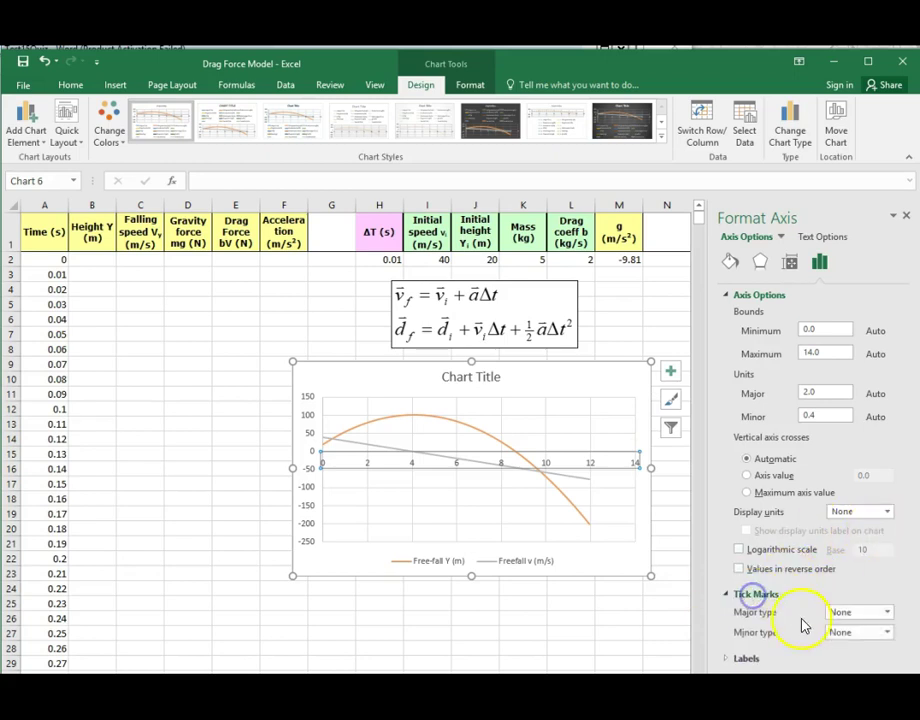
{"action": "left_click", "coordinate": [884, 638]}
{"action": "left_click", "coordinate": [870, 672]}
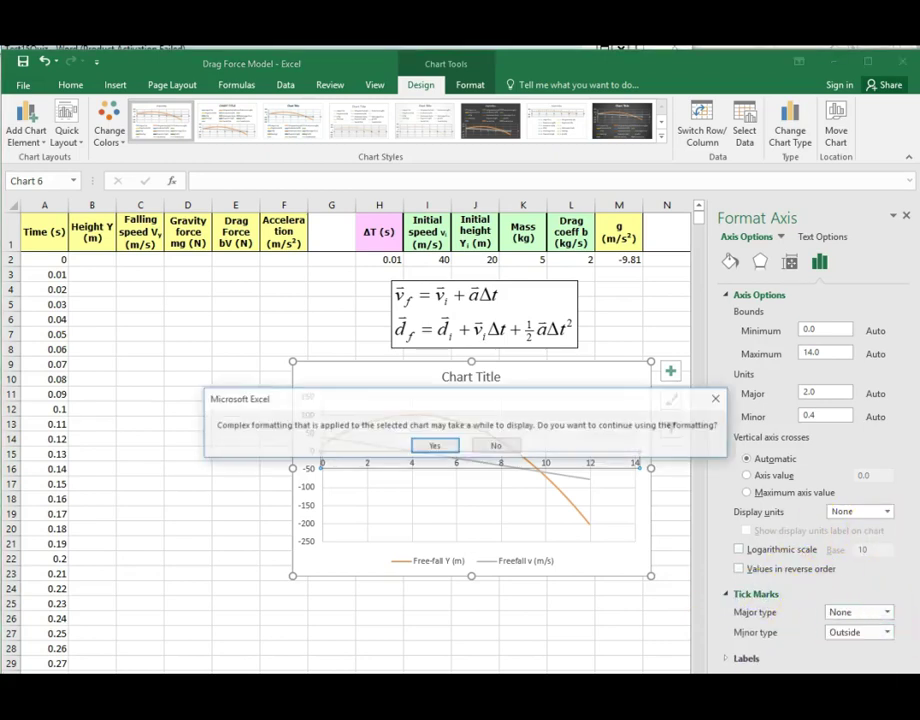
{"action": "left_click", "coordinate": [449, 446]}
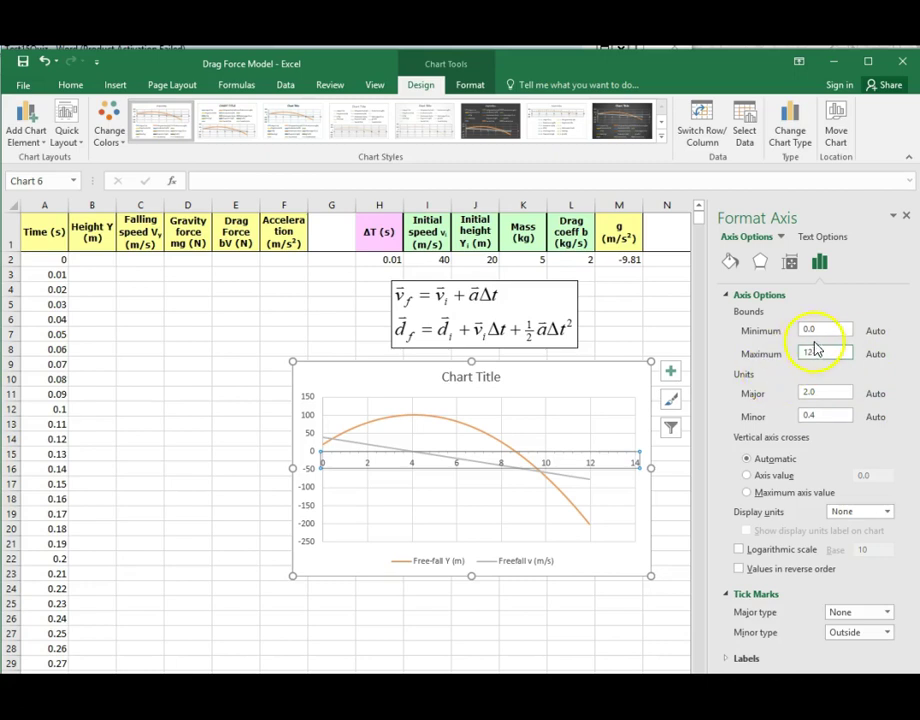
Set the maximum bound of the chart's horizontal time axis to 12
{"action": "left_click", "coordinate": [829, 327]}
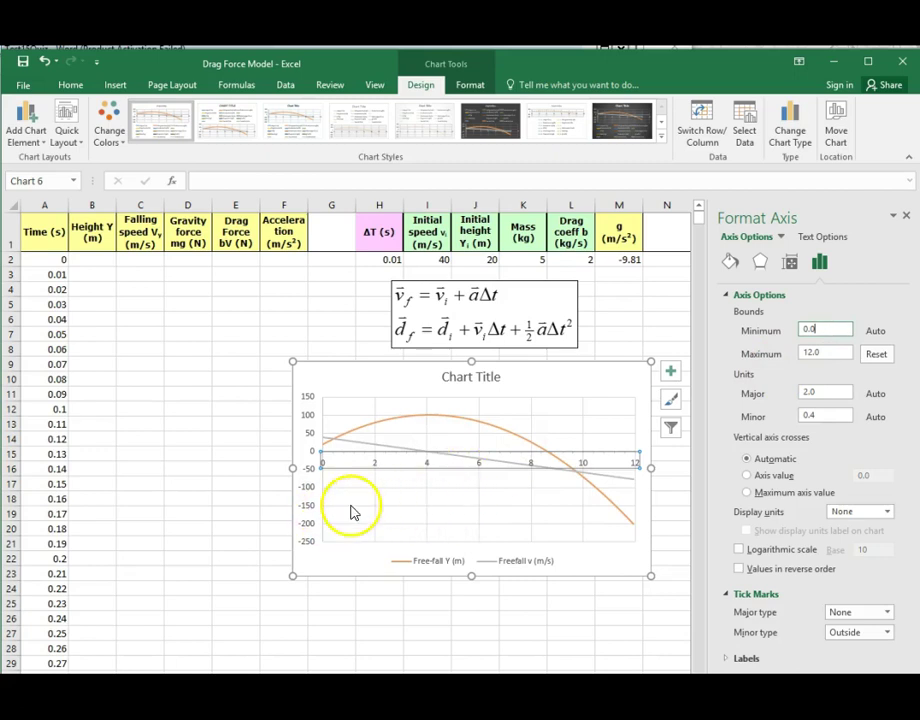
Give the chart's vertical axis Outside minor tick marks and bounds from -50 to 110
{"action": "left_click", "coordinate": [318, 432]}
{"action": "left_click", "coordinate": [887, 633]}
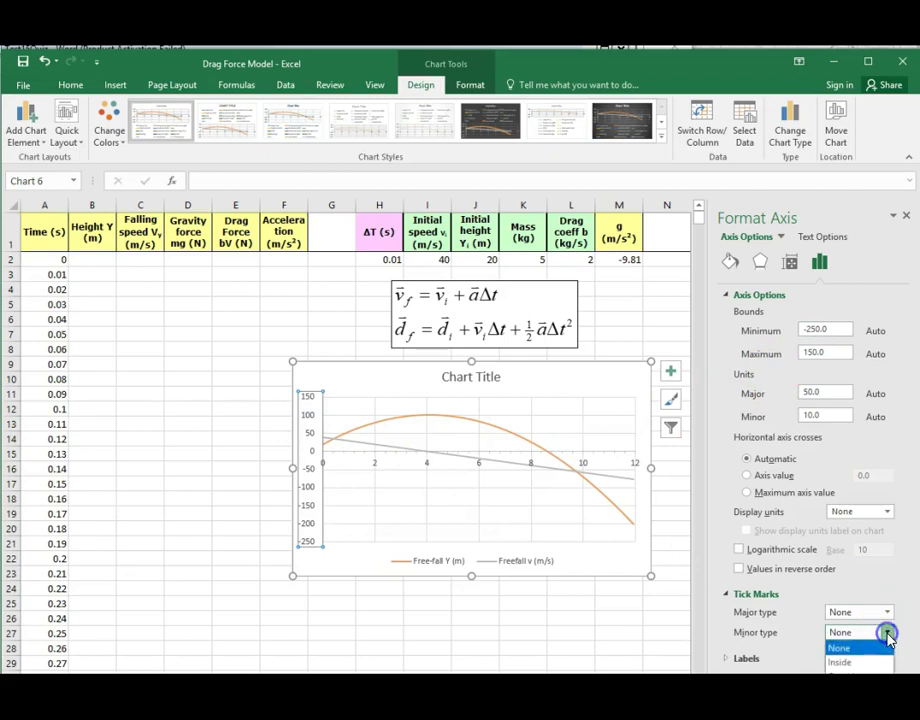
{"action": "left_click", "coordinate": [845, 675]}
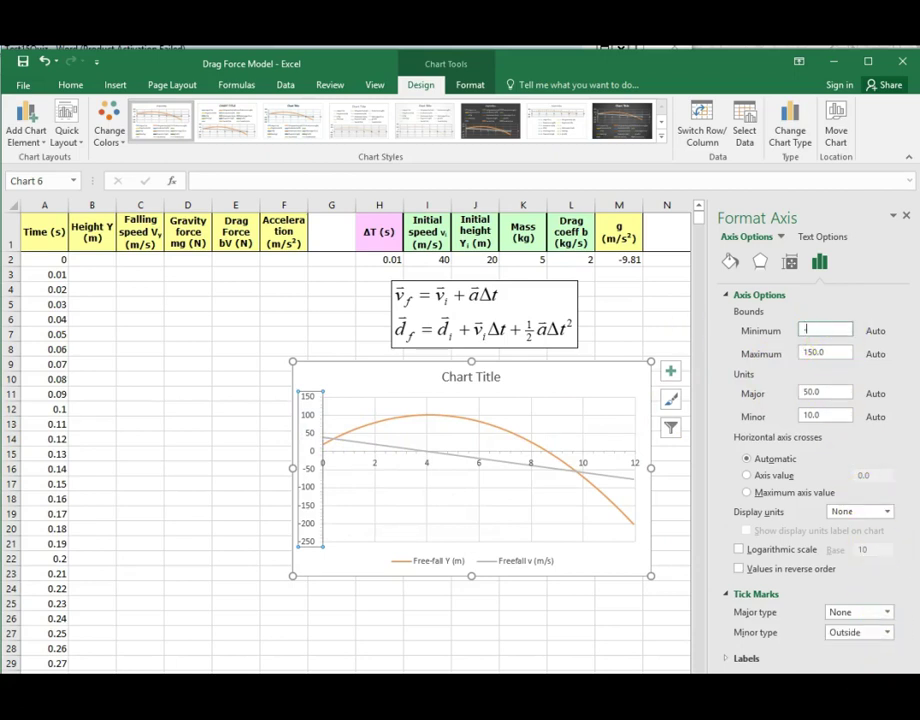
{"action": "left_click", "coordinate": [834, 354]}
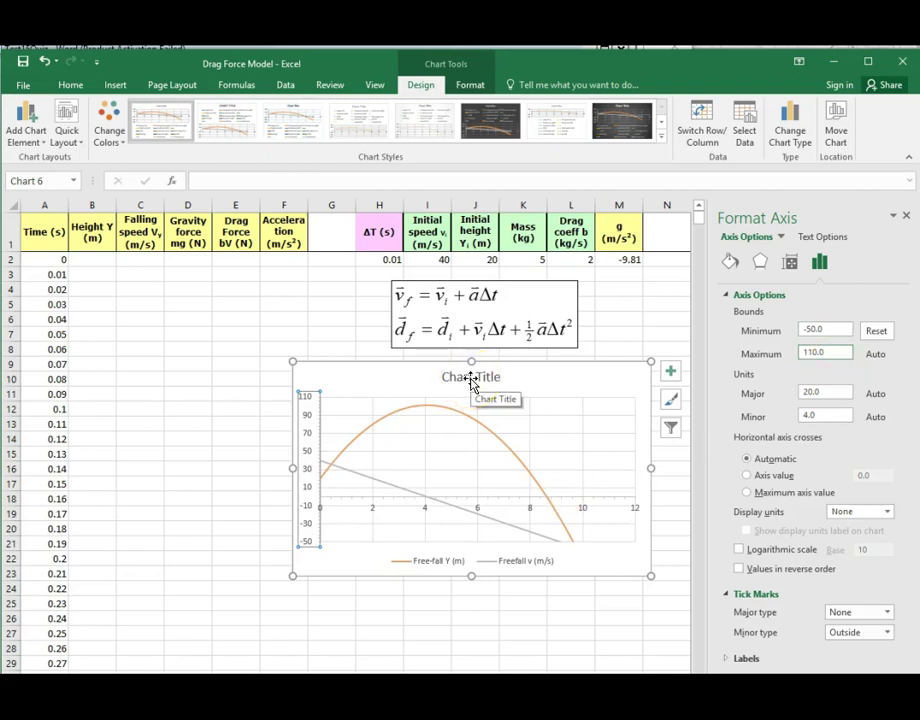
Shrink the chart and give it the title Position (m) in bold 10-point text
{"action": "left_click", "coordinate": [417, 373]}
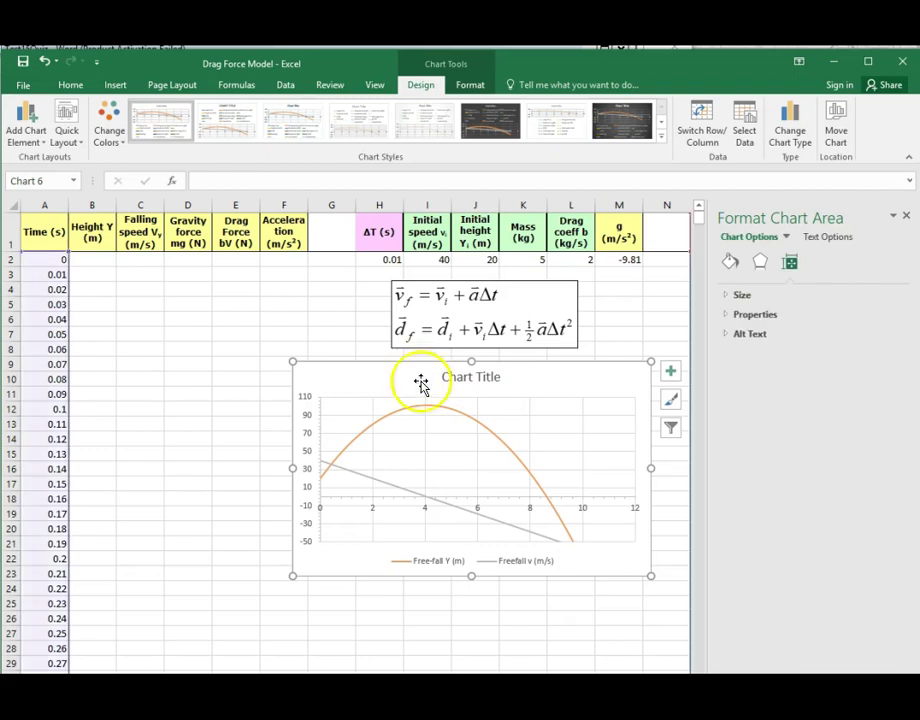
{"action": "left_click_drag", "start_coordinate": [650, 577], "coordinate": [539, 501]}
{"action": "left_click", "coordinate": [426, 378]}
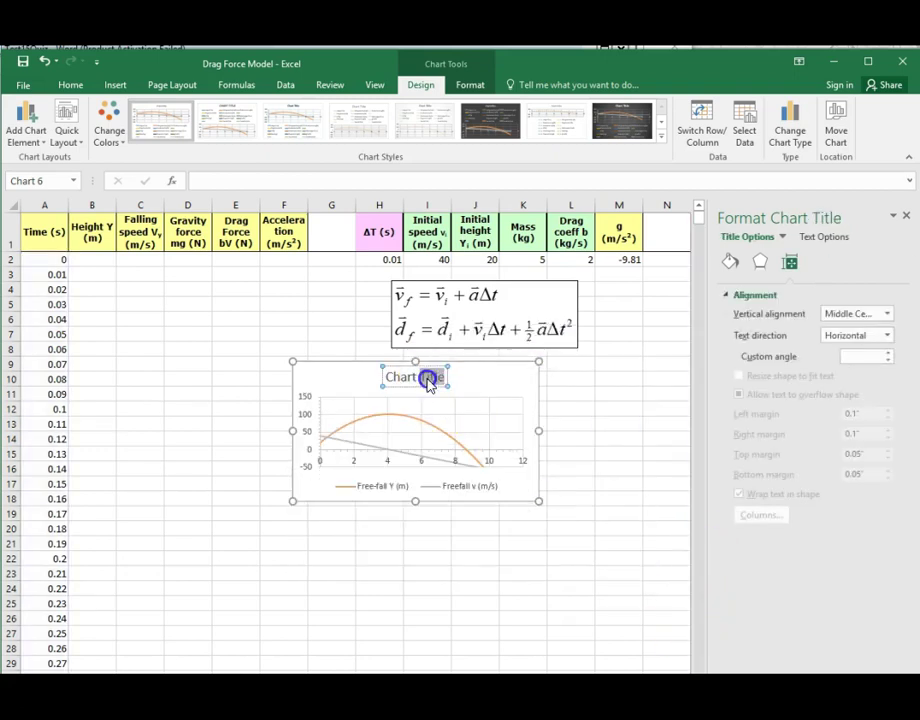
{"action": "triple_click", "coordinate": [426, 378]}
{"action": "left_click", "coordinate": [505, 336]}
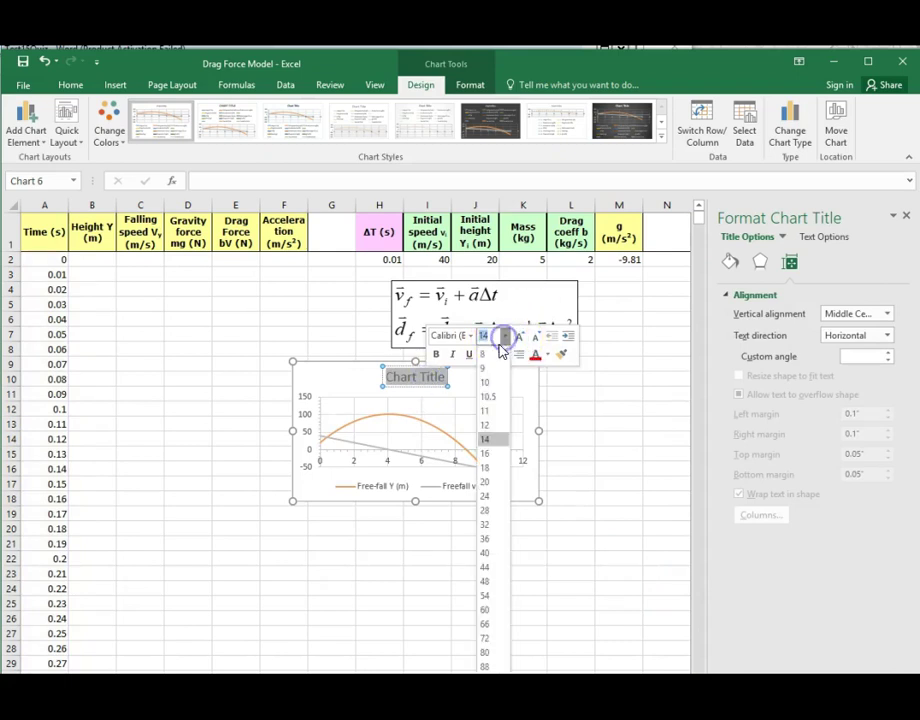
{"action": "left_click", "coordinate": [485, 382]}
{"action": "left_click", "coordinate": [435, 354]}
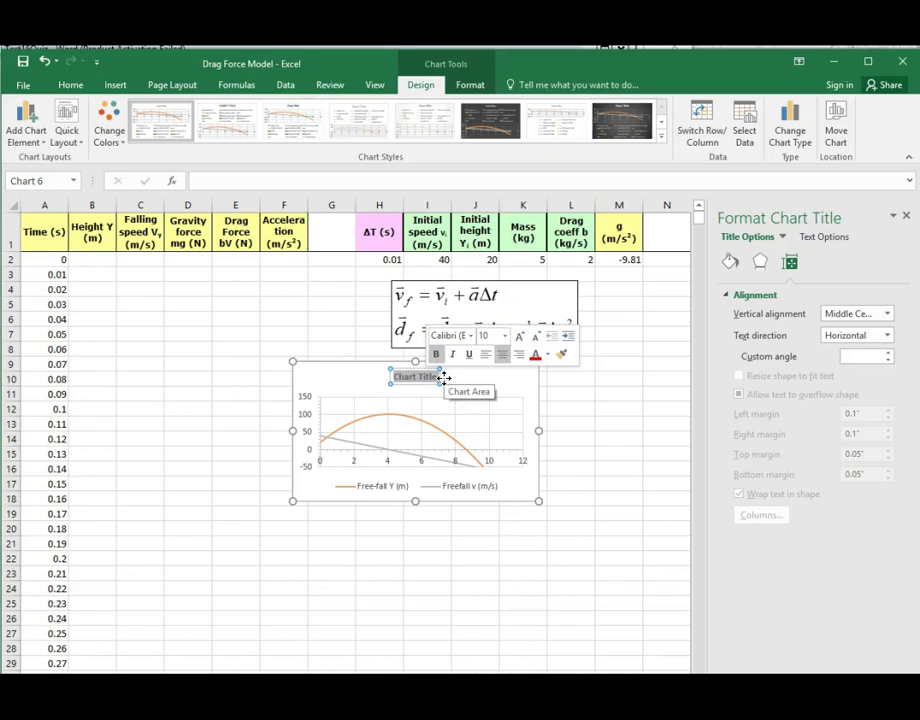
{"action": "type", "text": "Position (m"}
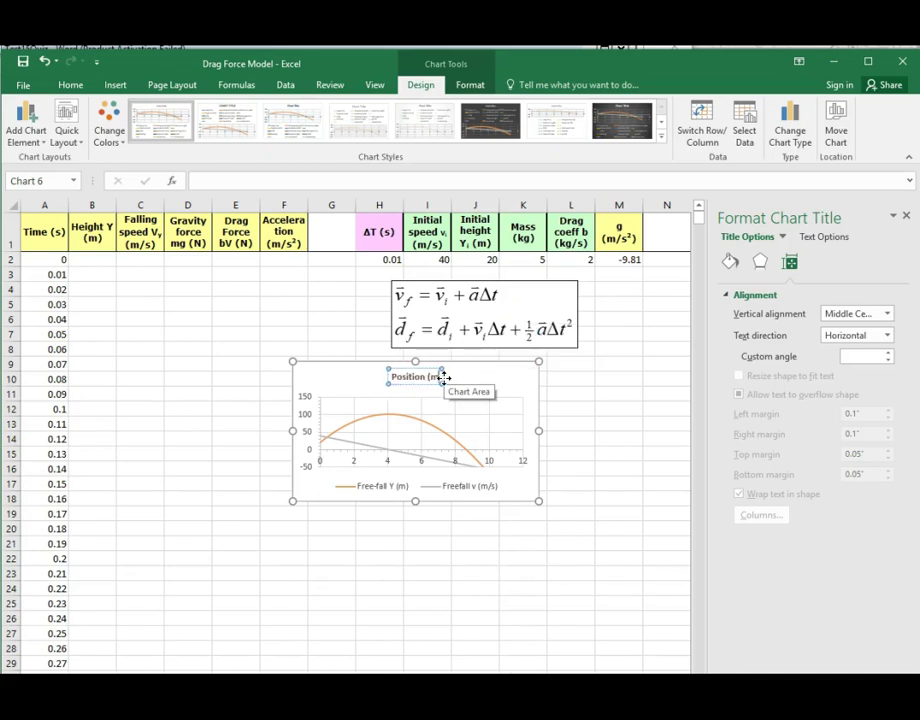
Enlarge the plot area and the chart, and move the chart slightly right and down below the equations
{"action": "left_click", "coordinate": [469, 428]}
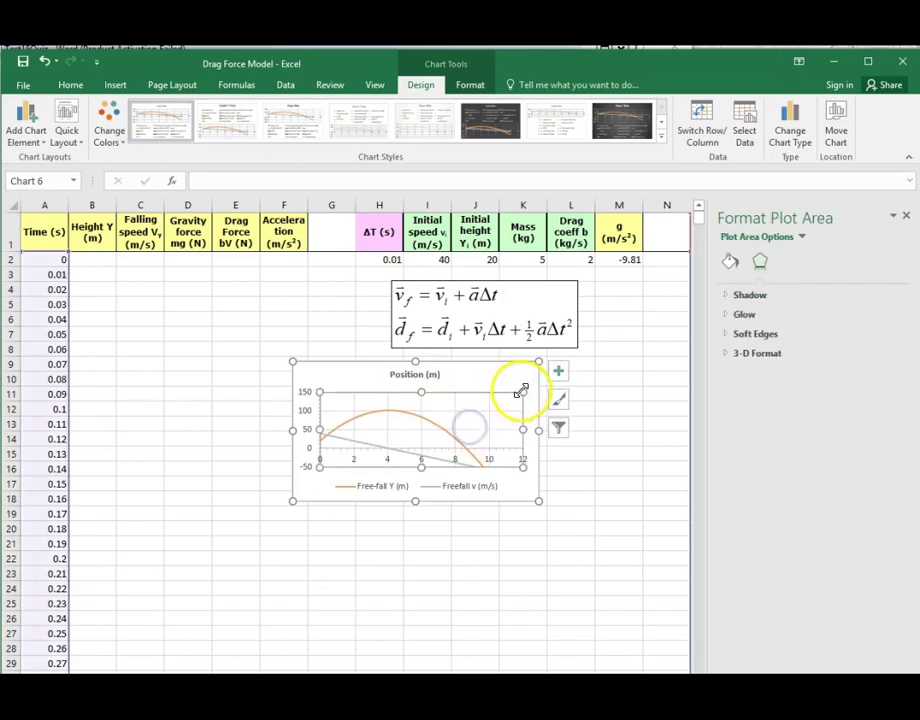
{"action": "left_click_drag", "start_coordinate": [527, 385], "coordinate": [529, 377]}
{"action": "left_click_drag", "start_coordinate": [322, 465], "coordinate": [308, 490]}
{"action": "left_click_drag", "start_coordinate": [537, 501], "coordinate": [575, 530]}
{"action": "left_click", "coordinate": [487, 385]}
{"action": "left_click_drag", "start_coordinate": [497, 367], "coordinate": [518, 377]}
Set the chart's legend position to Right
{"action": "left_click", "coordinate": [538, 522]}
{"action": "right_click", "coordinate": [536, 523]}
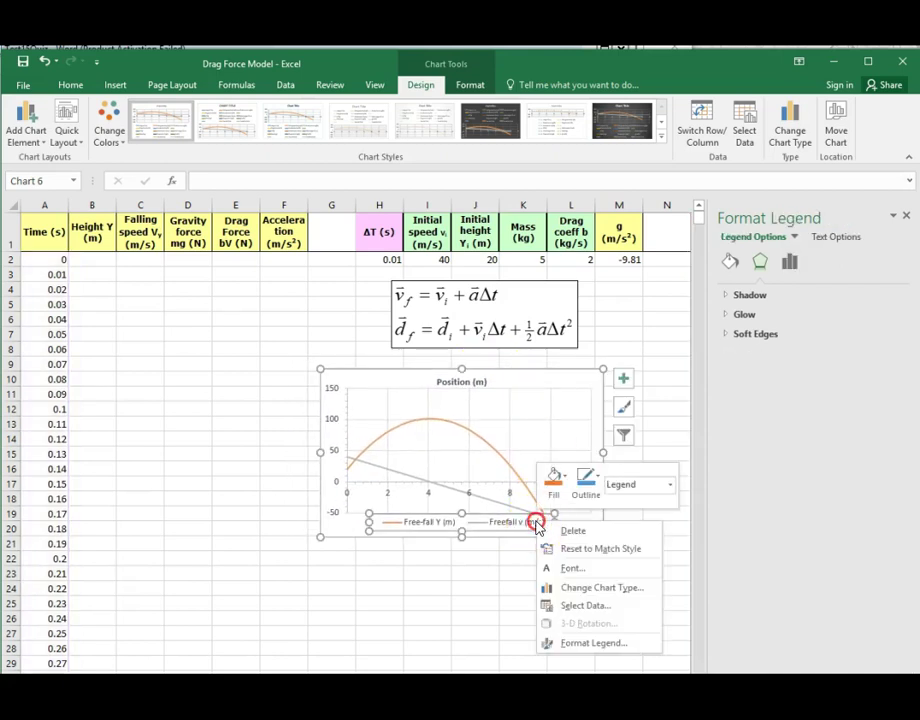
{"action": "left_click", "coordinate": [585, 643]}
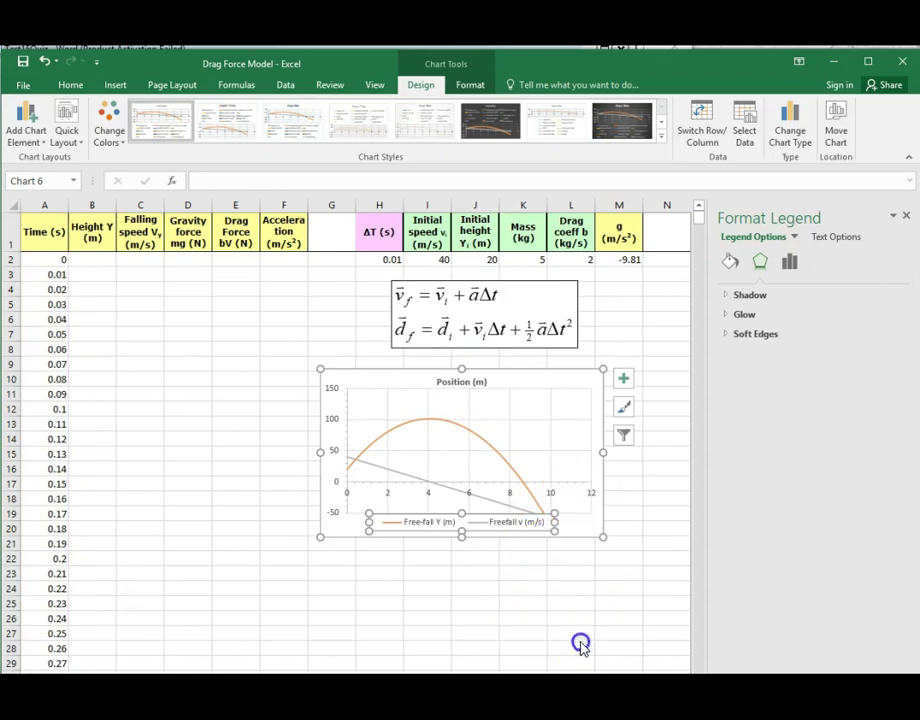
{"action": "left_click", "coordinate": [770, 383]}
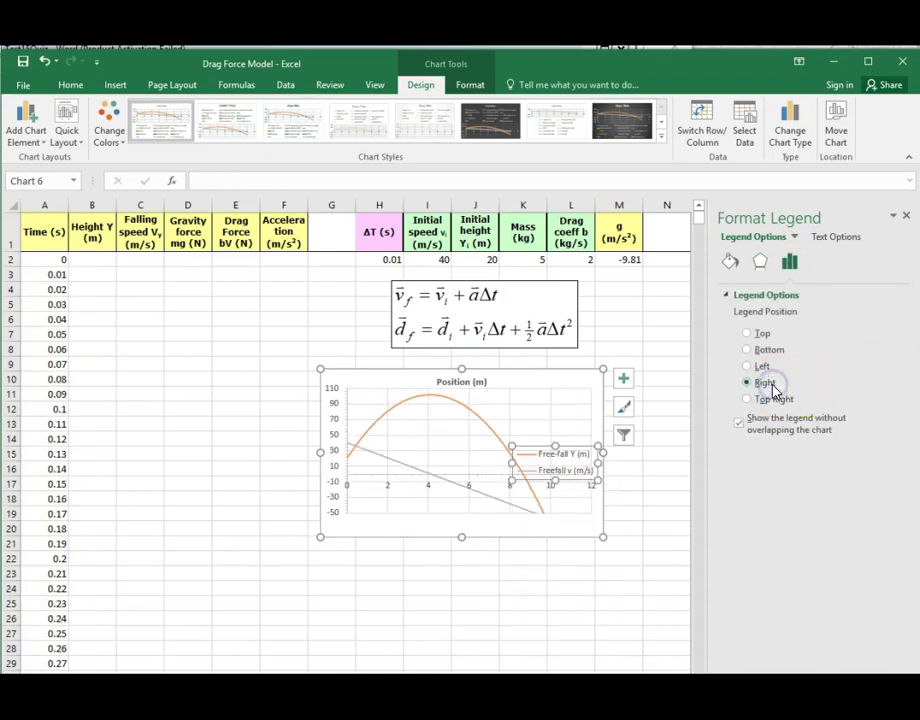
Widen the chart toward column M and move its plot area slightly down, clear of the title
{"action": "left_click_drag", "start_coordinate": [613, 454], "coordinate": [542, 398]}
{"action": "left_click", "coordinate": [614, 455]}
{"action": "left_click", "coordinate": [544, 390]}
{"action": "left_click", "coordinate": [550, 382]}
{"action": "left_click", "coordinate": [537, 404]}
{"action": "left_click", "coordinate": [516, 416]}
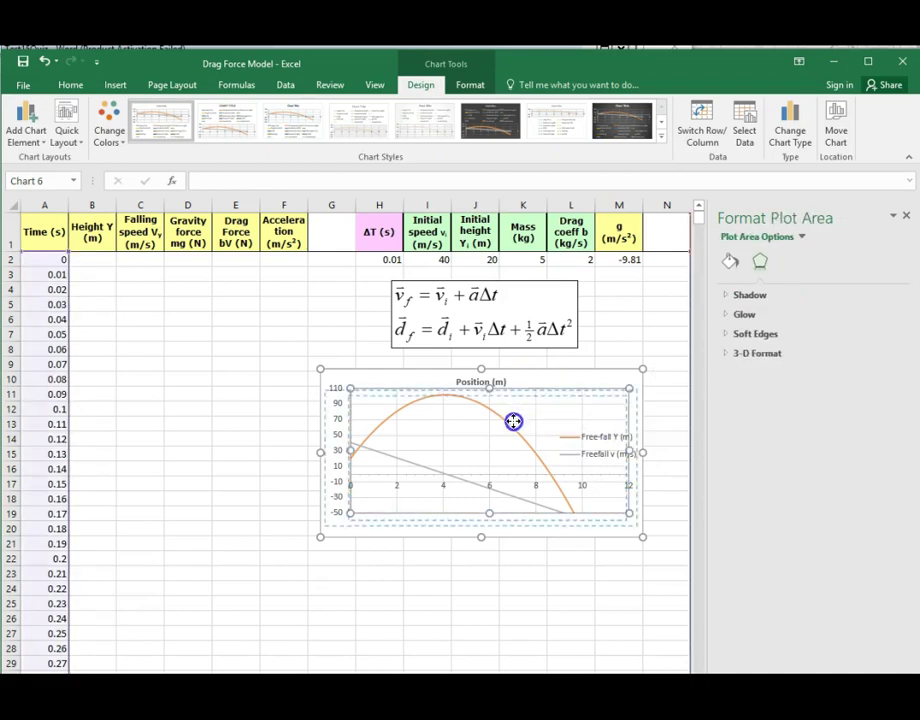
{"action": "left_click_drag", "start_coordinate": [513, 421], "coordinate": [513, 423]}
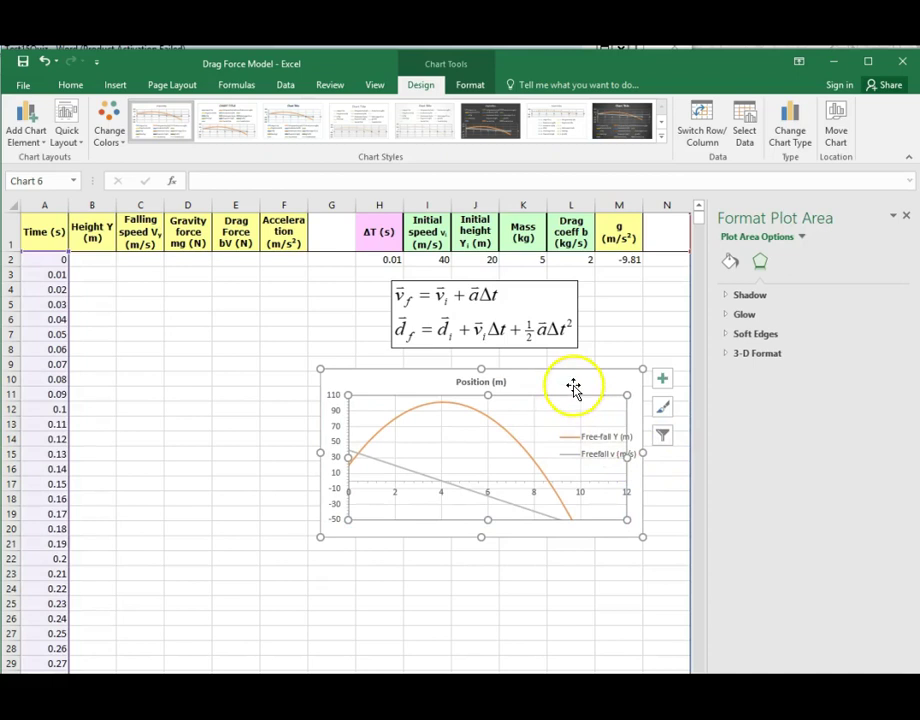
Duplicate the Position (m) chart and place the copy directly below the original
{"action": "left_click", "coordinate": [573, 388]}
{"action": "key", "text": "ctrl+c"}
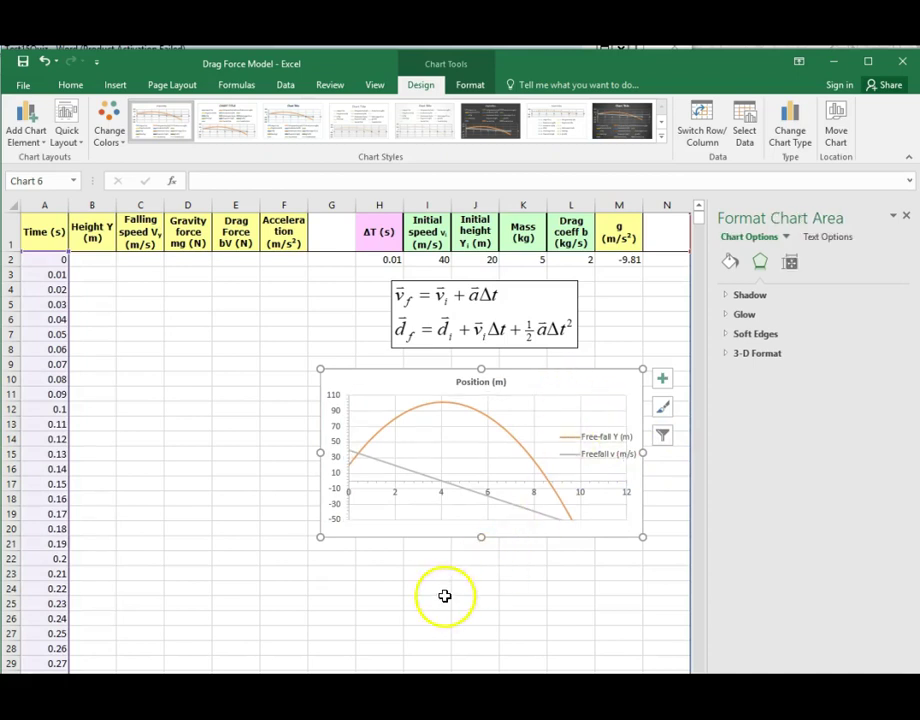
{"action": "left_click", "coordinate": [440, 600]}
{"action": "key", "text": "ctrl+v"}
{"action": "left_click_drag", "start_coordinate": [487, 626], "coordinate": [401, 557]}
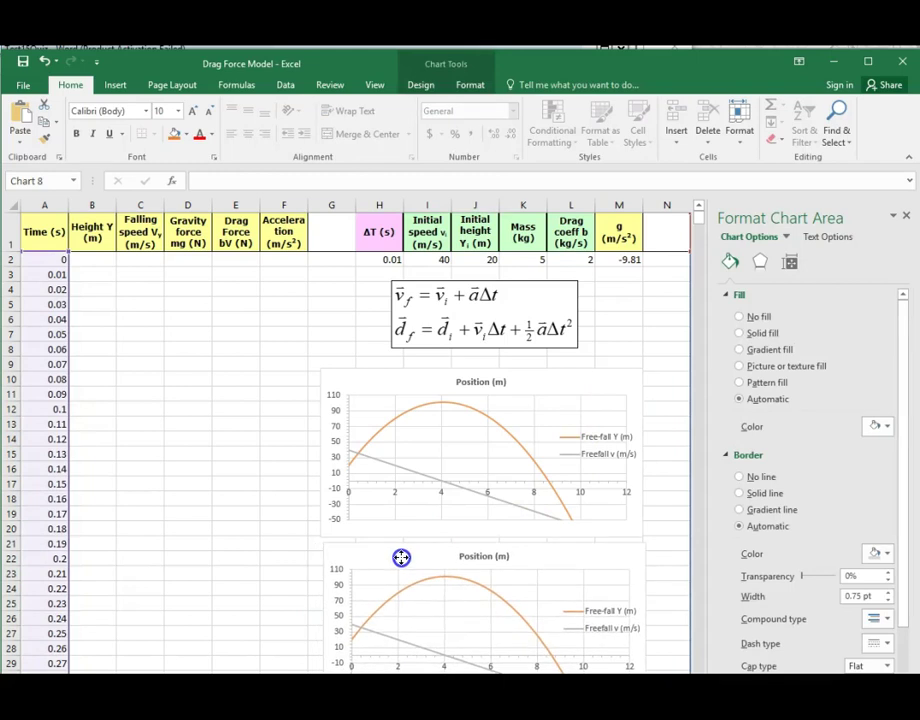
Remove the Freefall v (m/s) series from the upper chart's data source
{"action": "left_click", "coordinate": [440, 485]}
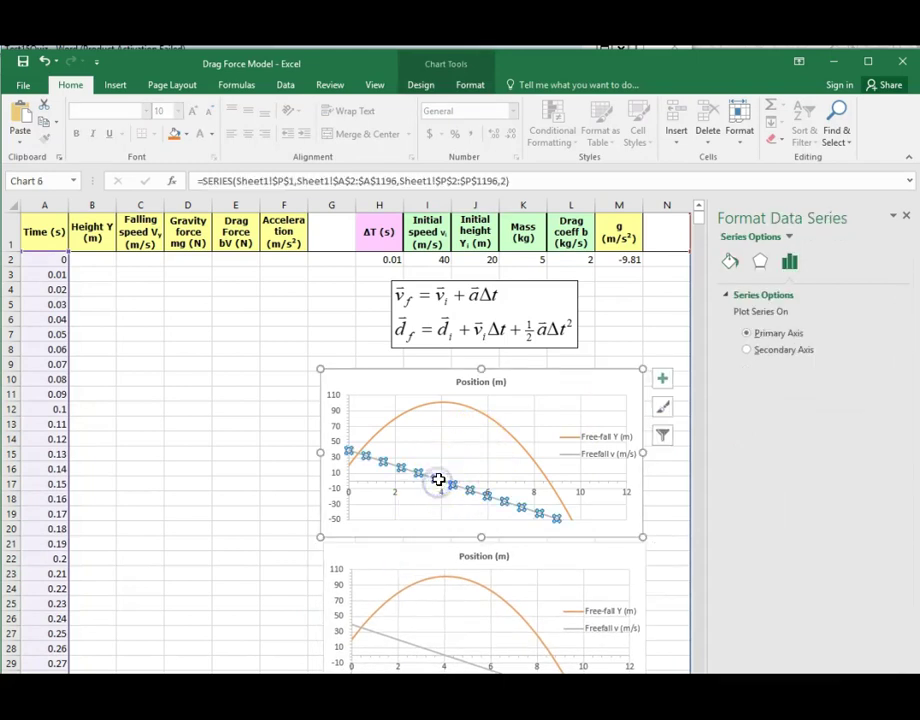
{"action": "right_click", "coordinate": [437, 483]}
{"action": "left_click", "coordinate": [490, 545]}
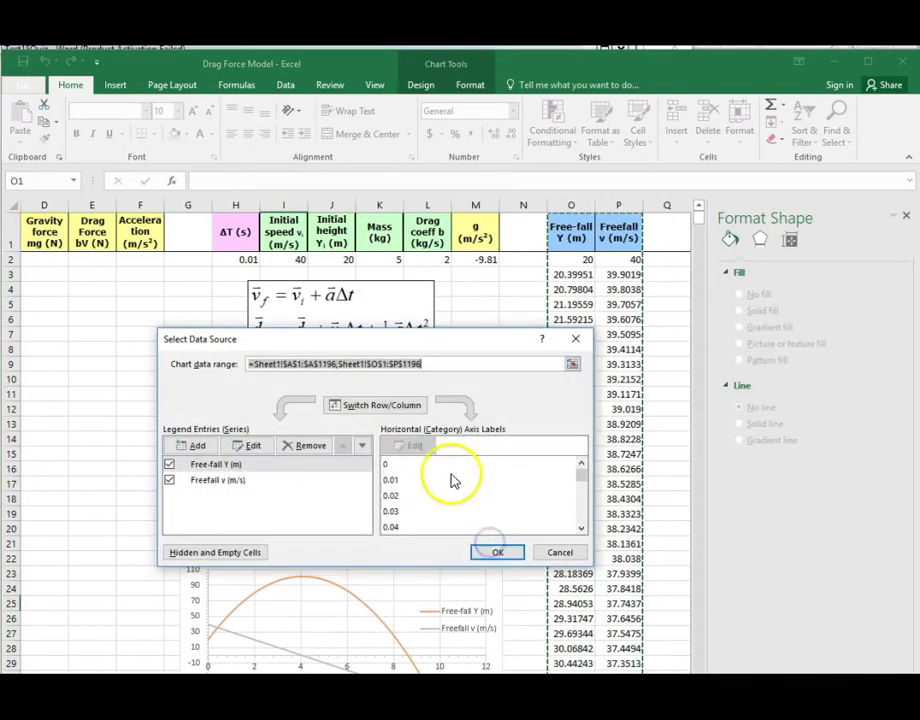
{"action": "left_click", "coordinate": [263, 480]}
{"action": "left_click", "coordinate": [311, 446]}
{"action": "left_click", "coordinate": [503, 551]}
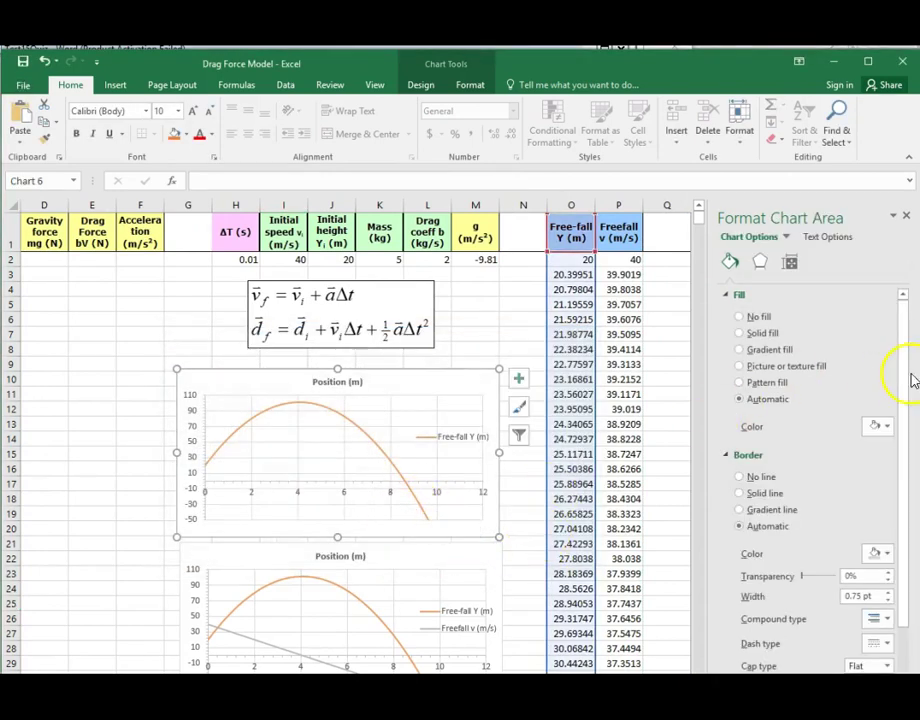
Delete the old chart with the blue curve that lies partly behind the duplicated chart
{"action": "left_click_drag", "start_coordinate": [906, 369], "coordinate": [898, 386]}
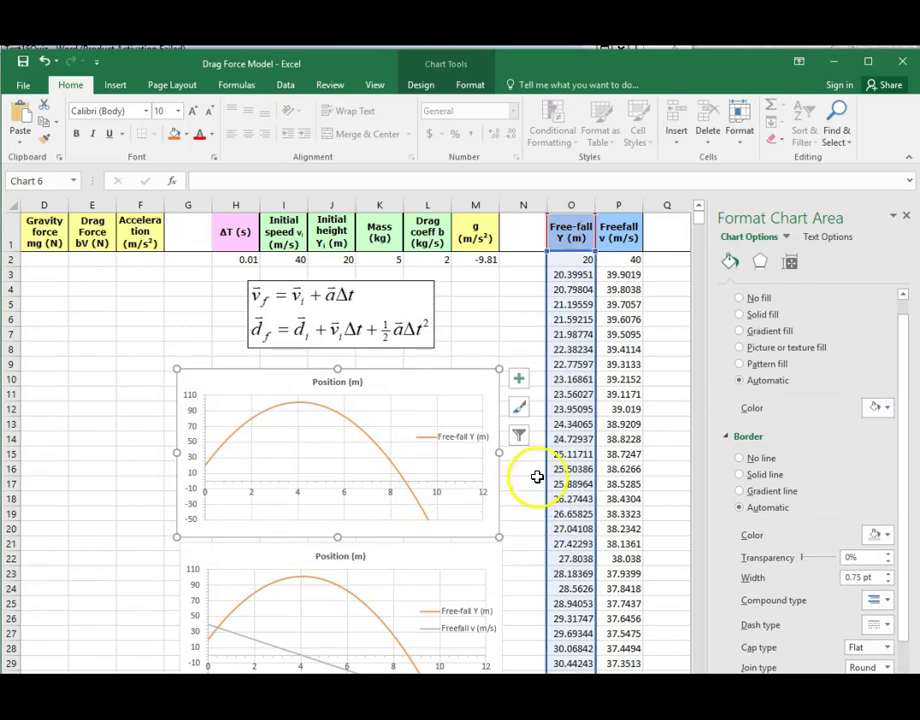
{"action": "left_click_drag", "start_coordinate": [700, 226], "coordinate": [702, 224]}
{"action": "left_click", "coordinate": [459, 577]}
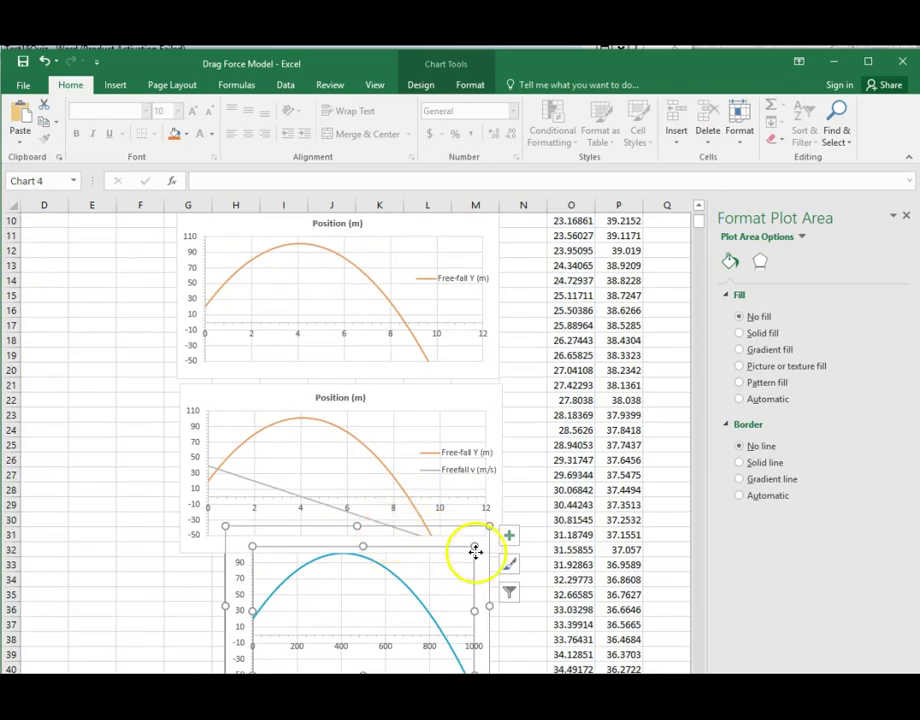
{"action": "left_click", "coordinate": [483, 551]}
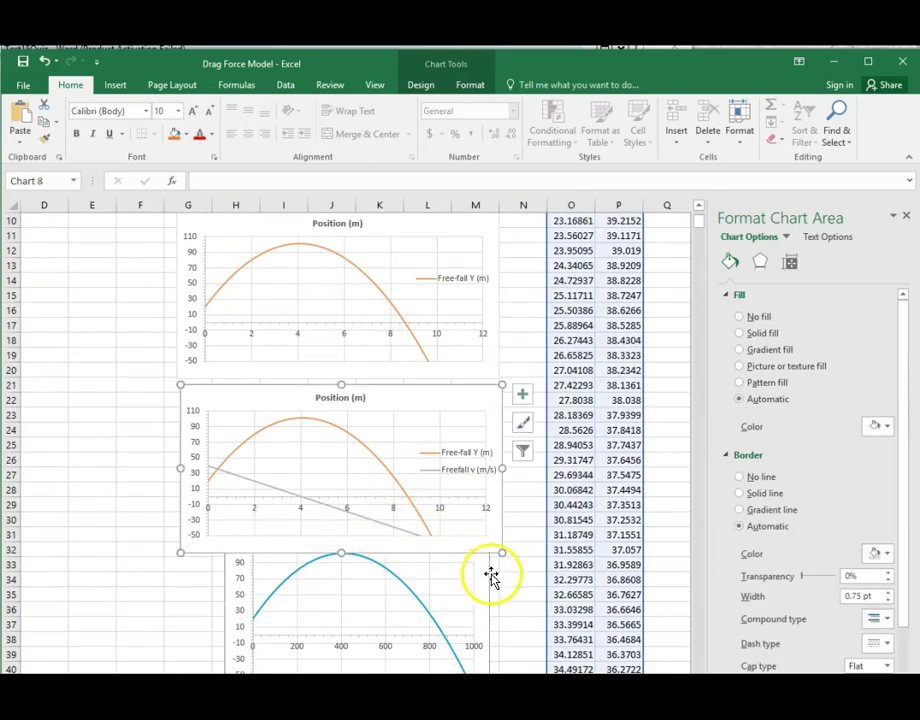
{"action": "left_click", "coordinate": [487, 582]}
{"action": "key", "text": "Delete"}
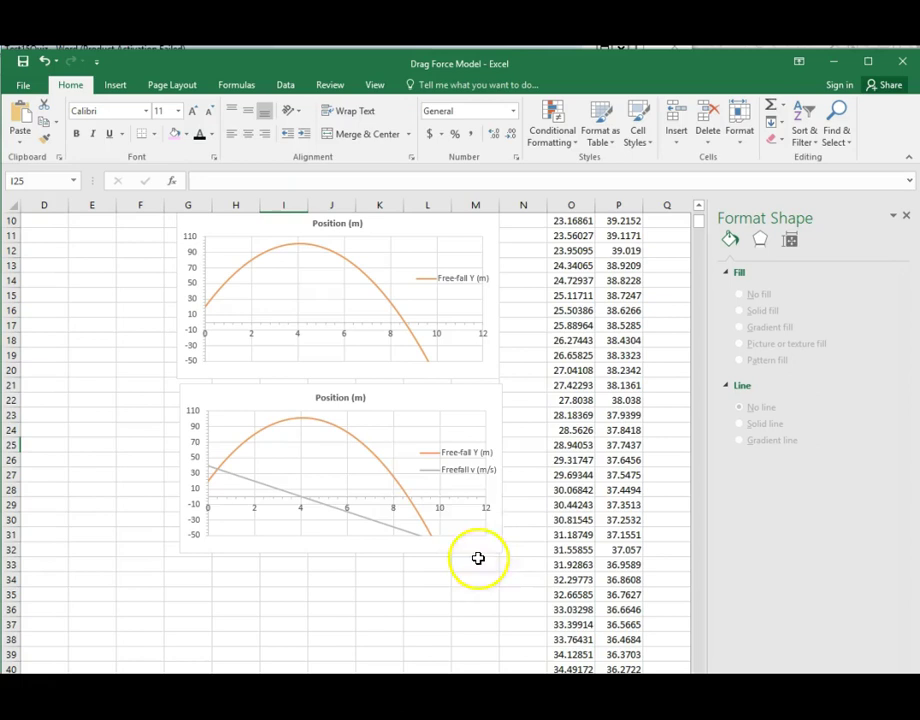
Remove the Free-fall Y (m) series from the lower chart's data source
{"action": "left_click", "coordinate": [378, 470]}
{"action": "right_click", "coordinate": [379, 462]}
{"action": "left_click", "coordinate": [427, 527]}
{"action": "left_click", "coordinate": [222, 465]}
{"action": "left_click", "coordinate": [310, 446]}
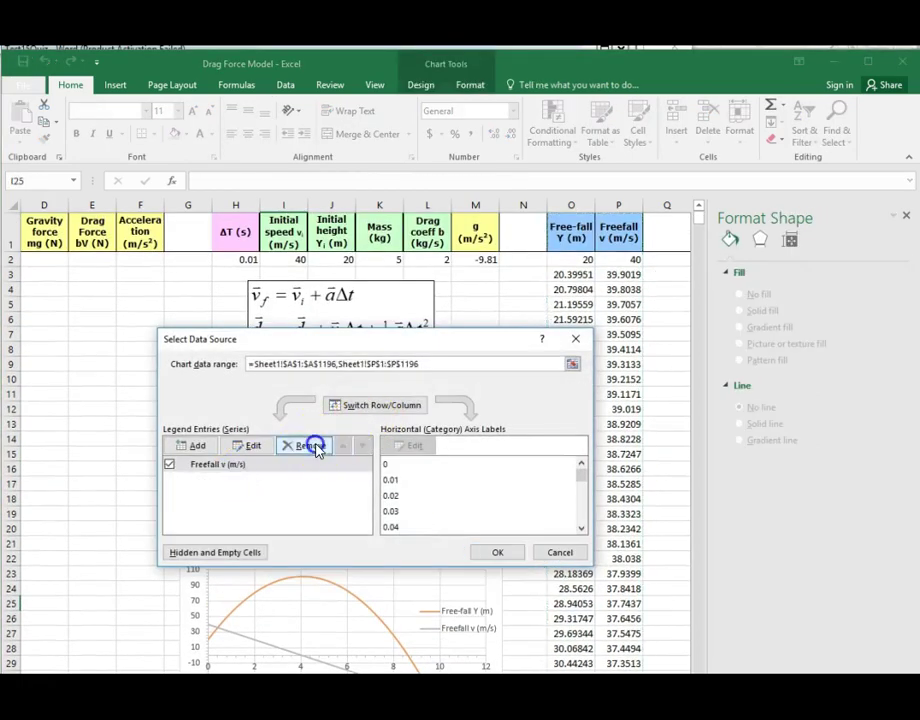
{"action": "left_click", "coordinate": [497, 552]}
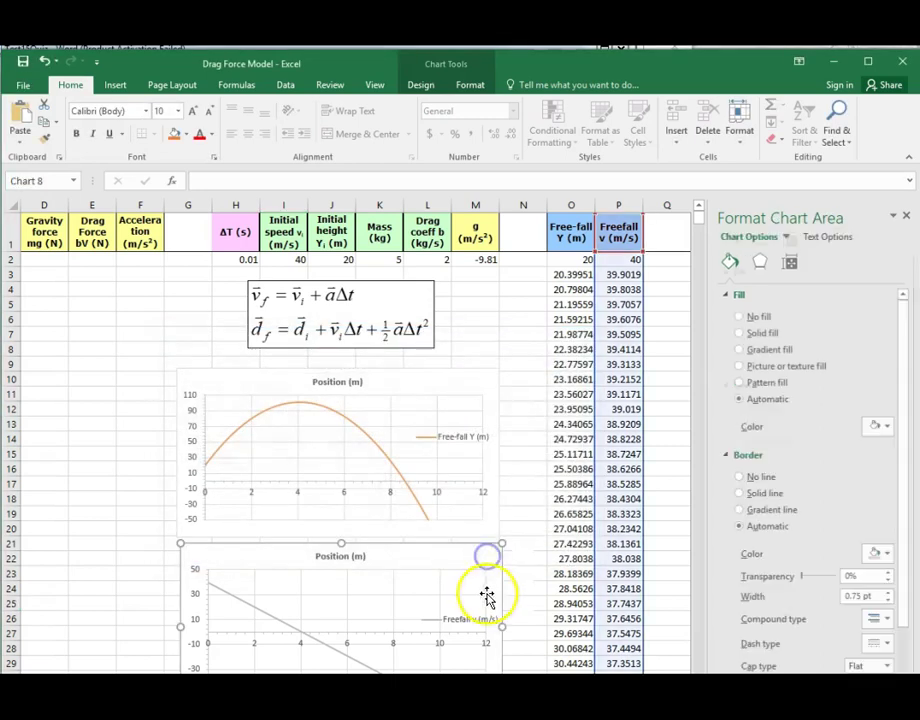
Change the lower chart's title to Velocity (m/s)
{"action": "left_click", "coordinate": [347, 560]}
{"action": "left_click_drag", "start_coordinate": [351, 557], "coordinate": [302, 550]}
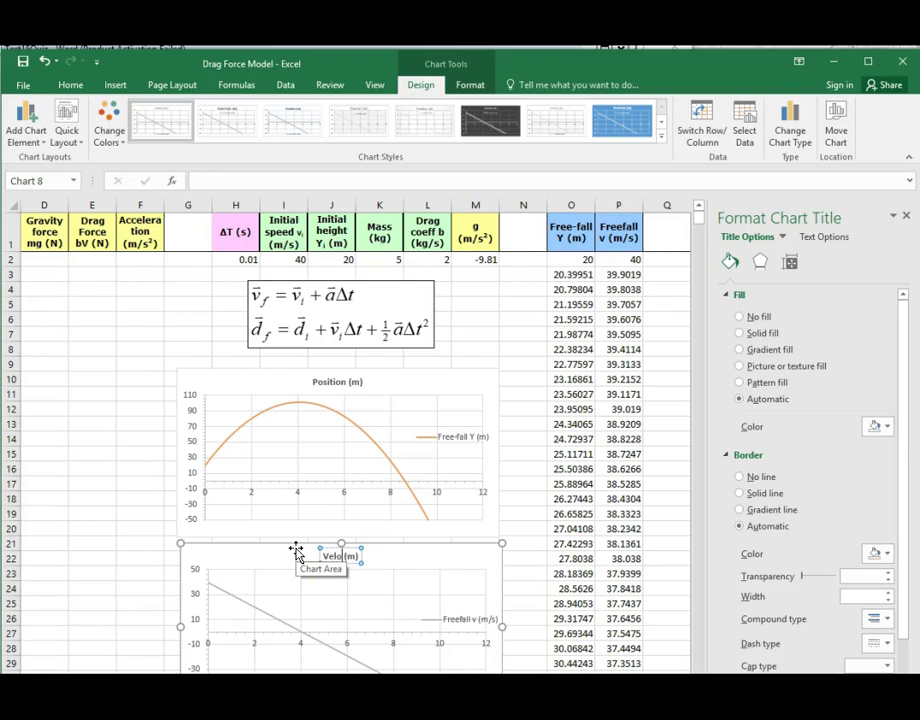
{"action": "left_click", "coordinate": [370, 550]}
{"action": "left_click", "coordinate": [360, 557]}
{"action": "type", "text": "/s"}
Recolor the Freefall v (m/s) line in the velocity chart with the purple recent color
{"action": "left_click", "coordinate": [279, 630]}
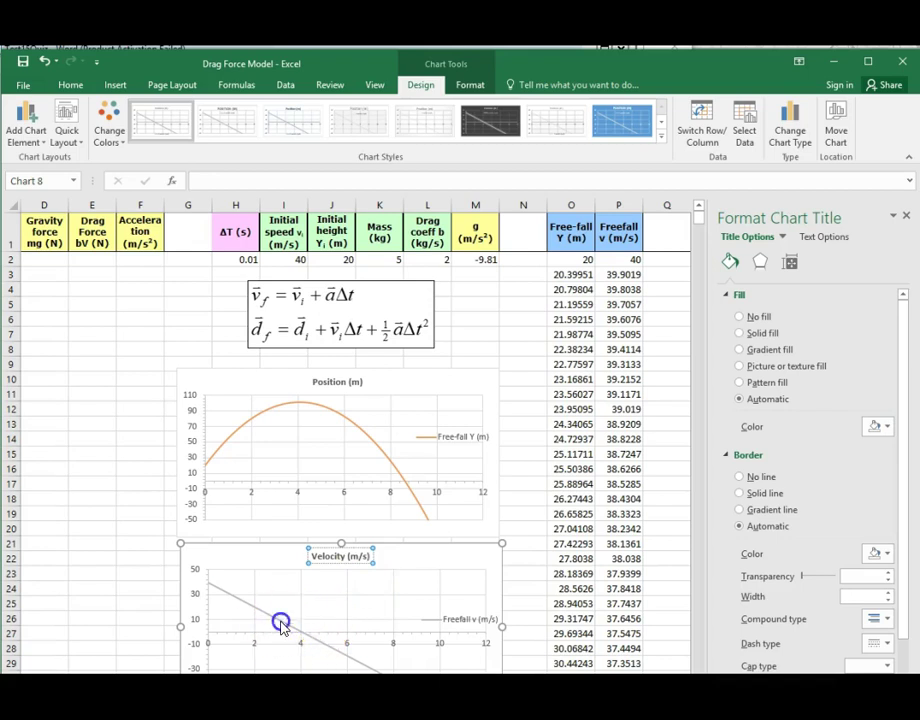
{"action": "right_click", "coordinate": [280, 622]}
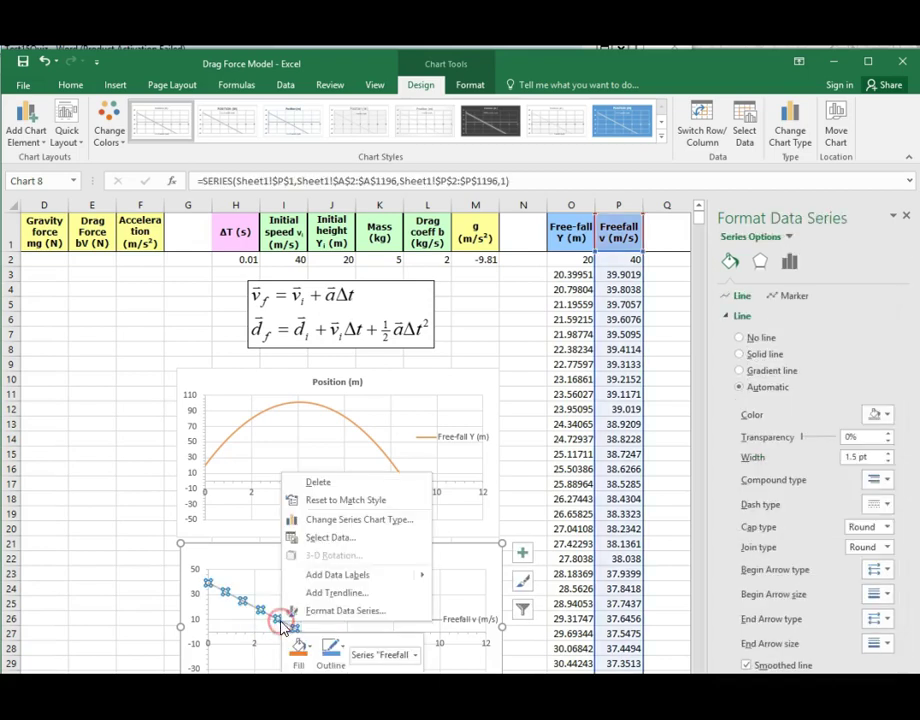
{"action": "left_click", "coordinate": [343, 610]}
{"action": "left_click", "coordinate": [730, 261]}
{"action": "left_click", "coordinate": [882, 415]}
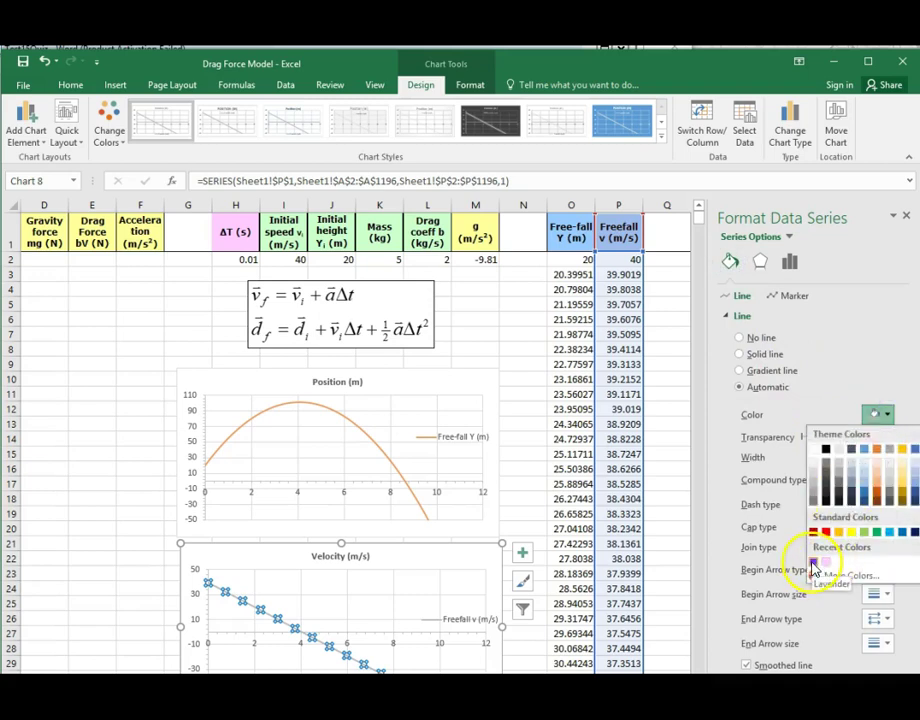
{"action": "left_click", "coordinate": [813, 565]}
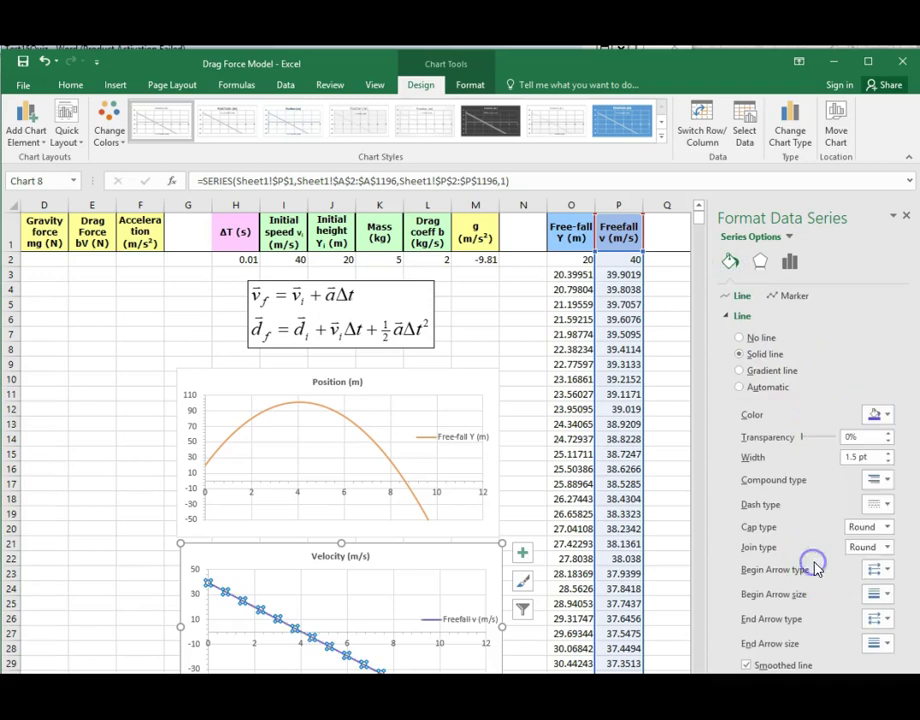
Move the position chart up under the equations and the velocity chart up directly beneath it, with their left edges aligned
{"action": "left_click", "coordinate": [522, 436]}
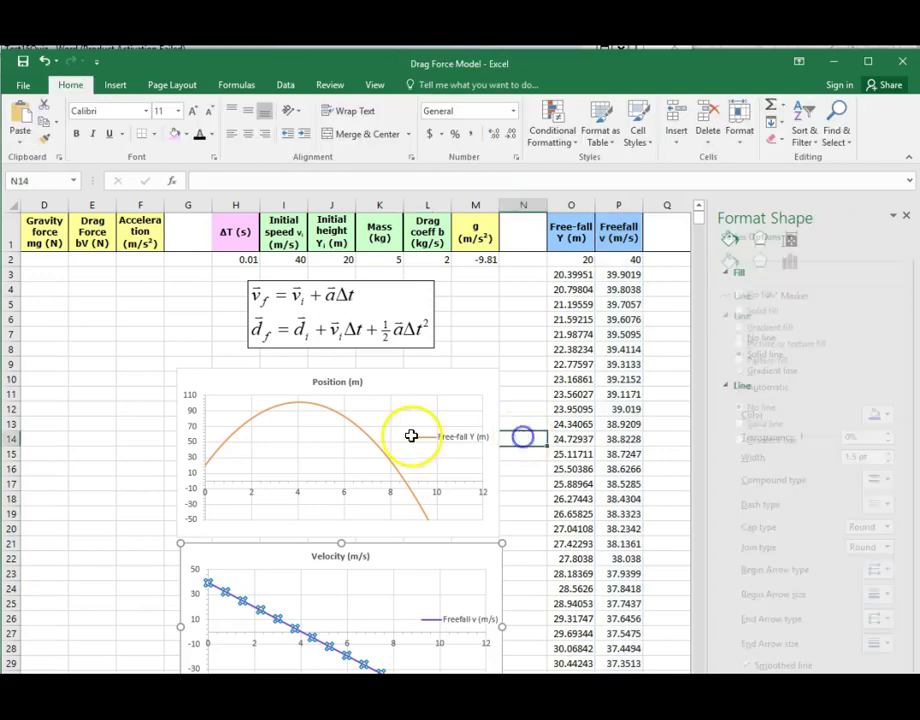
{"action": "left_click", "coordinate": [399, 369]}
{"action": "left_click", "coordinate": [405, 548]}
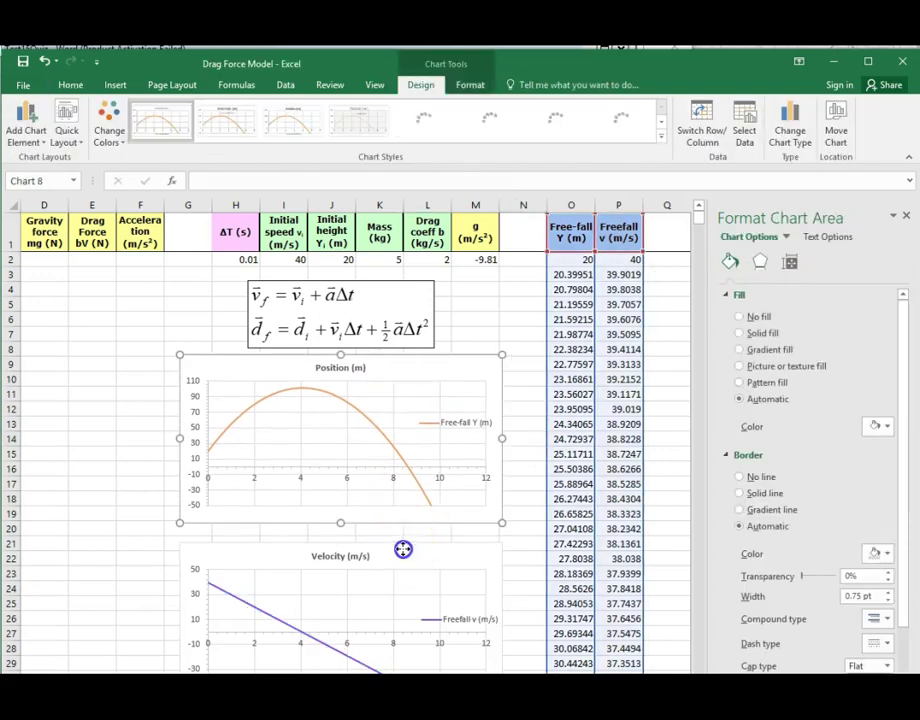
{"action": "left_click_drag", "start_coordinate": [405, 548], "coordinate": [404, 524]}
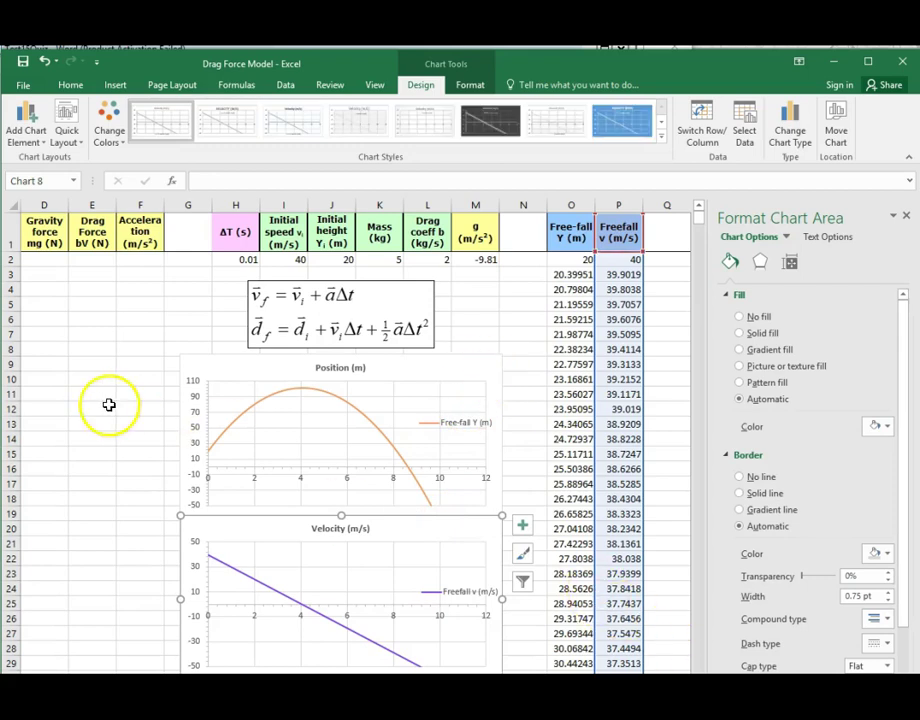
Close the Format pane and bring the data table's first columns back into view
{"action": "left_click", "coordinate": [44, 275]}
{"action": "key", "text": "Left"}
{"action": "key", "text": "Left"}
{"action": "key", "text": "Left"}
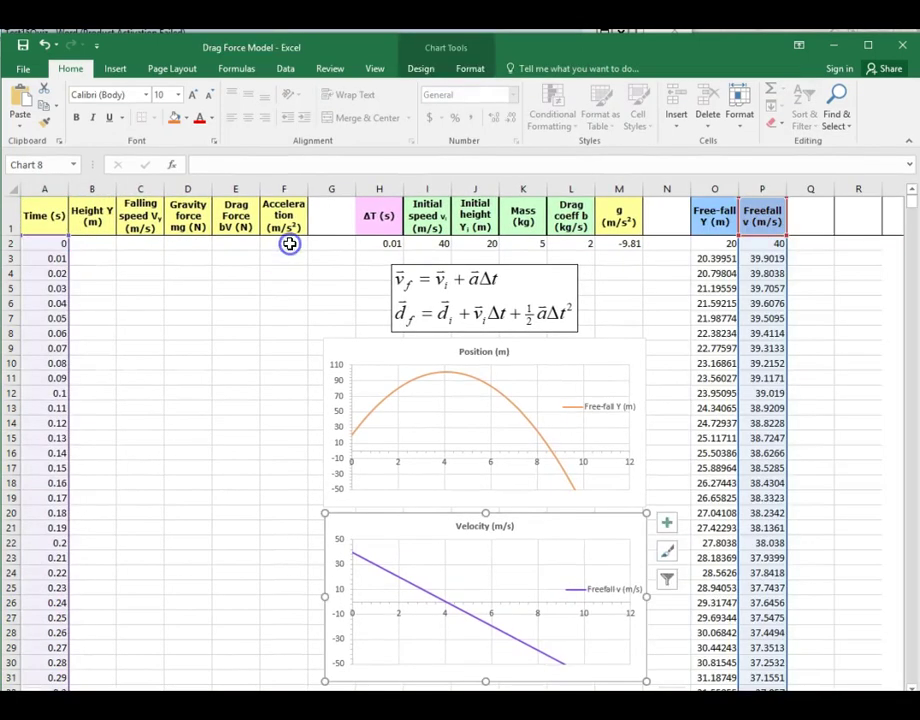
Set the initial acceleration in F2 equal to the g value in M2
{"action": "left_click", "coordinate": [289, 259]}
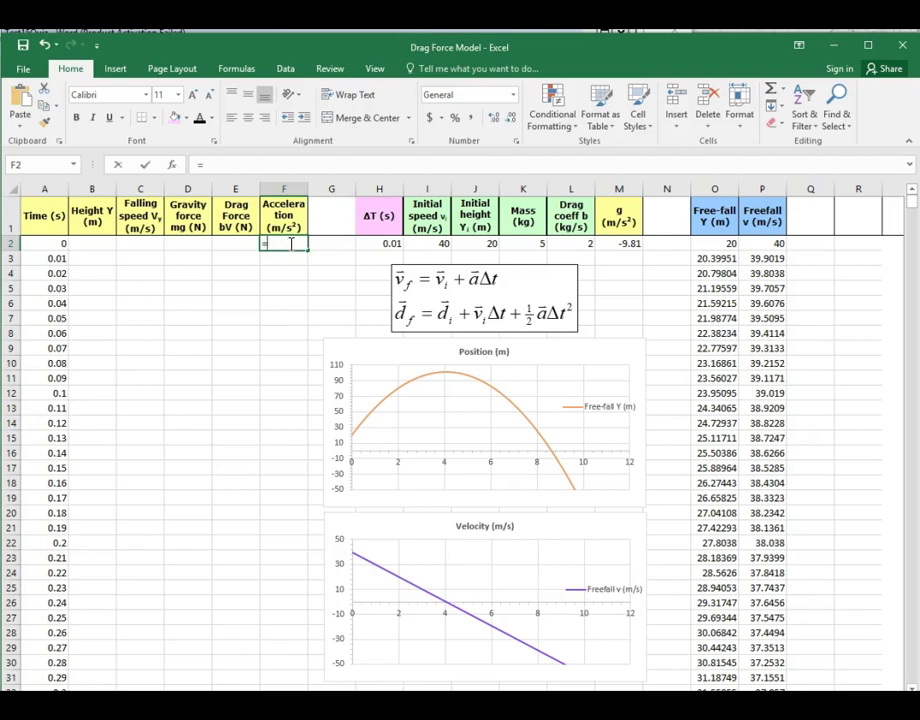
{"action": "left_click", "coordinate": [631, 243]}
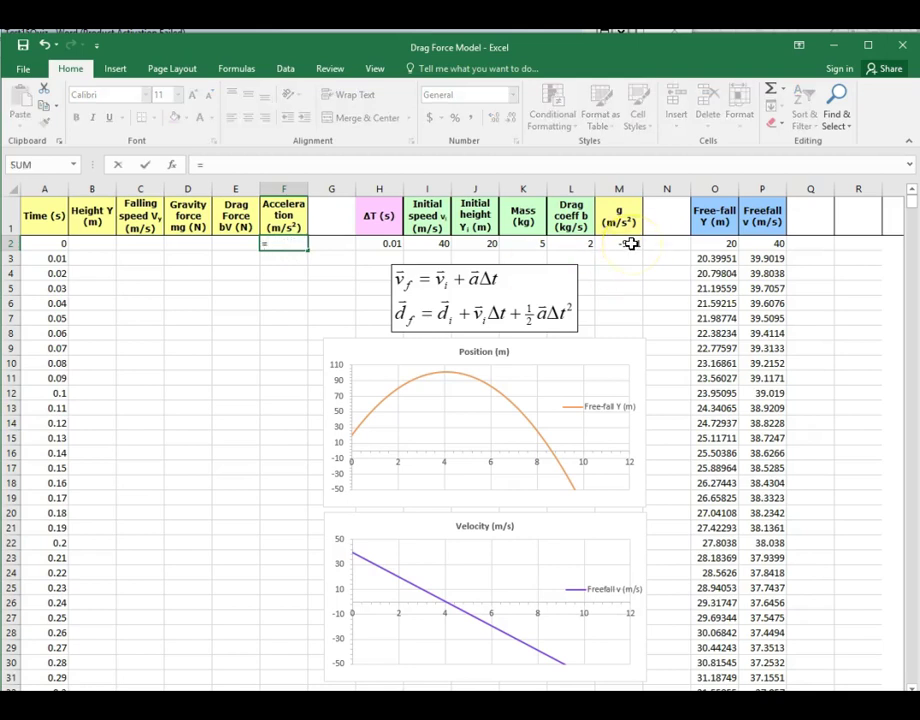
{"action": "left_click", "coordinate": [631, 243]}
{"action": "key", "text": "Return"}
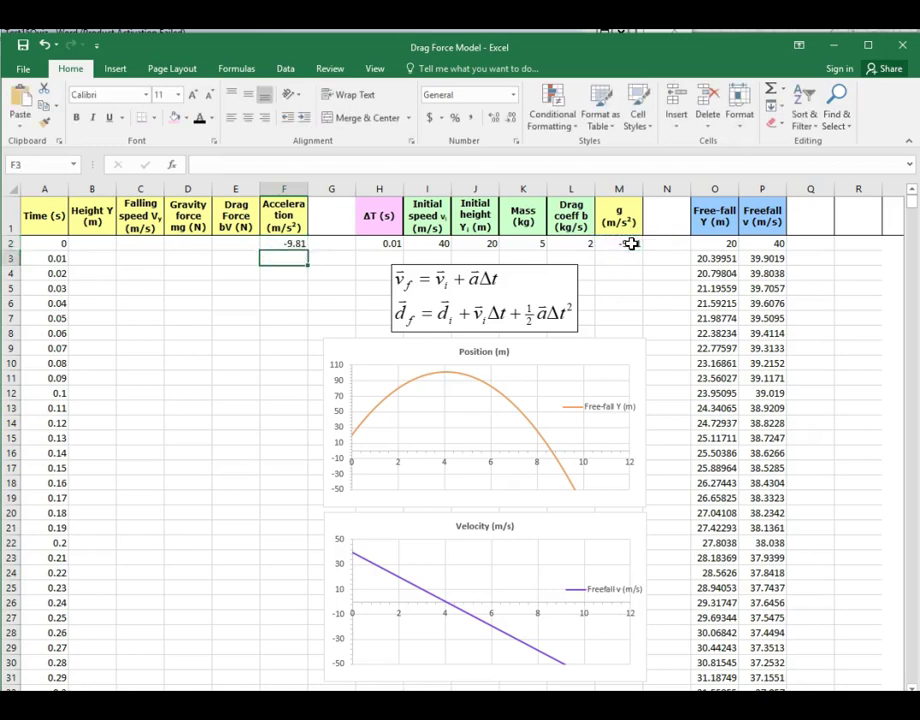
Enter the gravity force formula =K2*M2 in D2, multiplying mass by g
{"action": "left_click", "coordinate": [180, 240]}
{"action": "type", "text": "="}
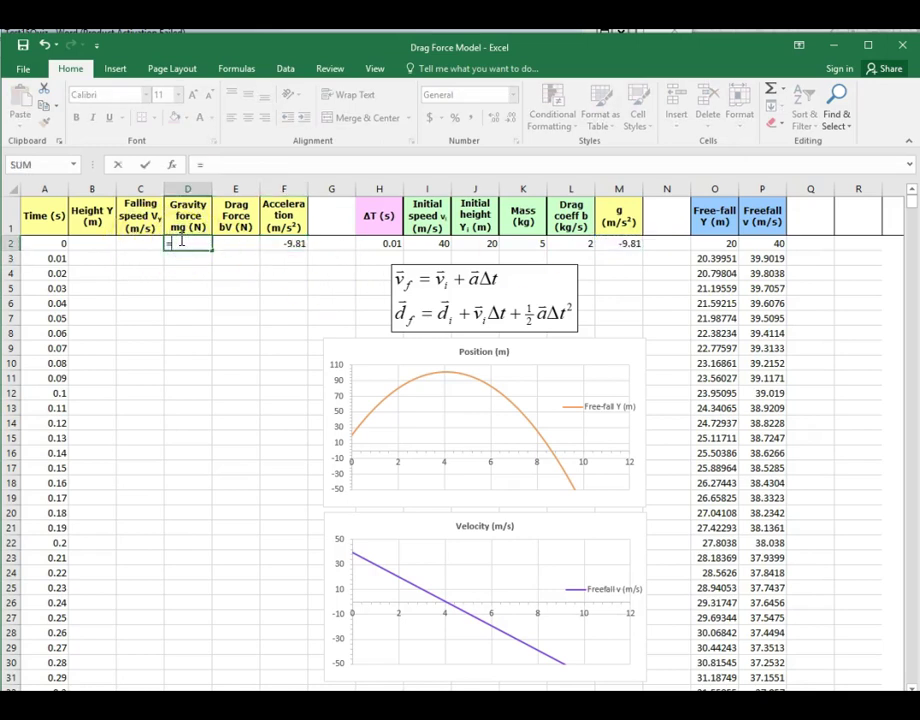
{"action": "left_click", "coordinate": [524, 243]}
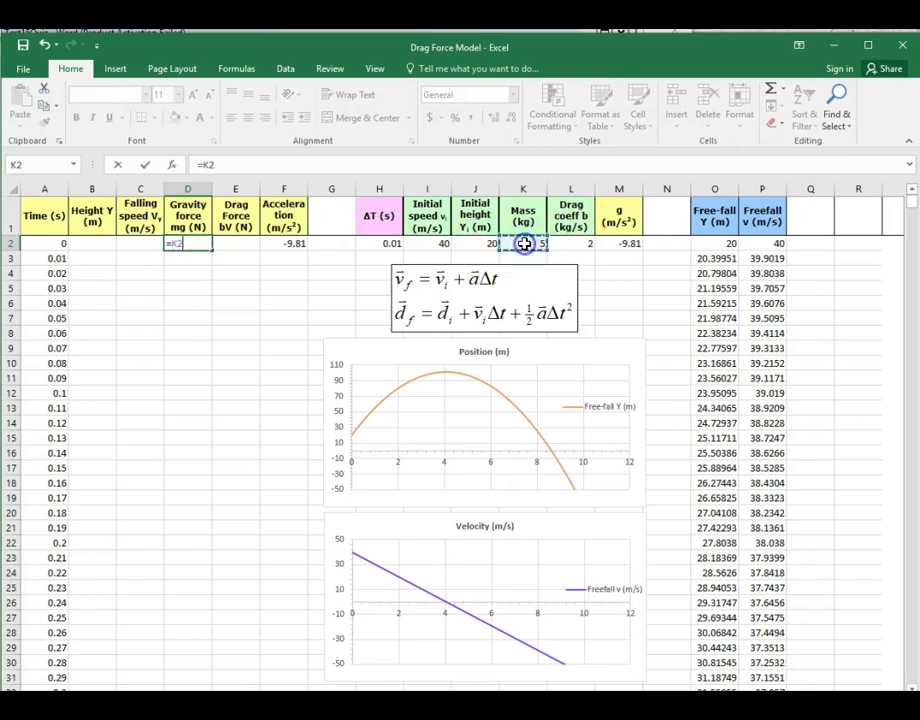
{"action": "type", "text": "*"}
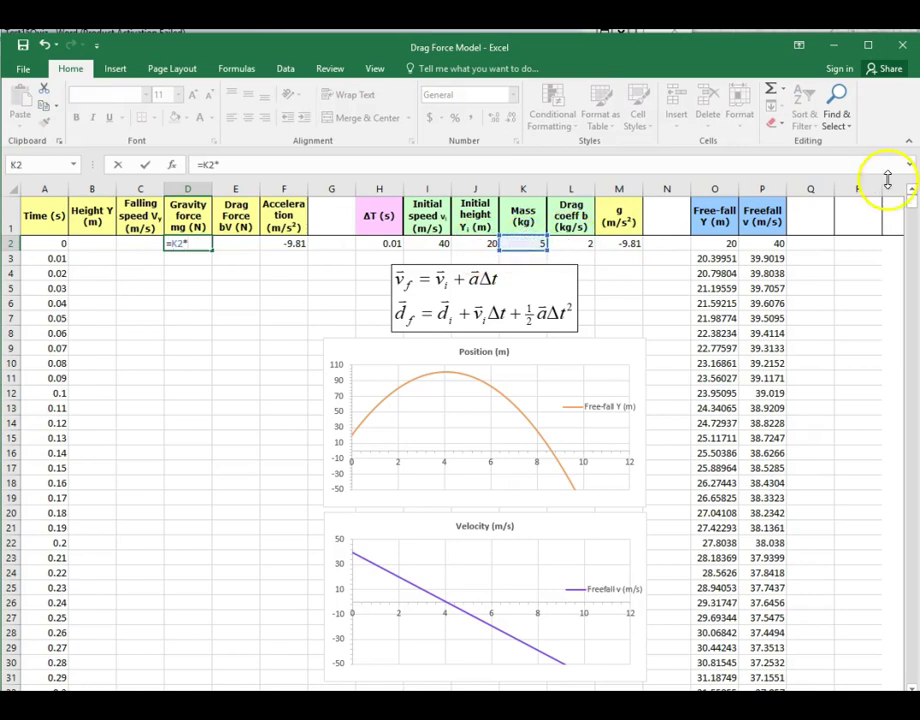
{"action": "left_click", "coordinate": [632, 245]}
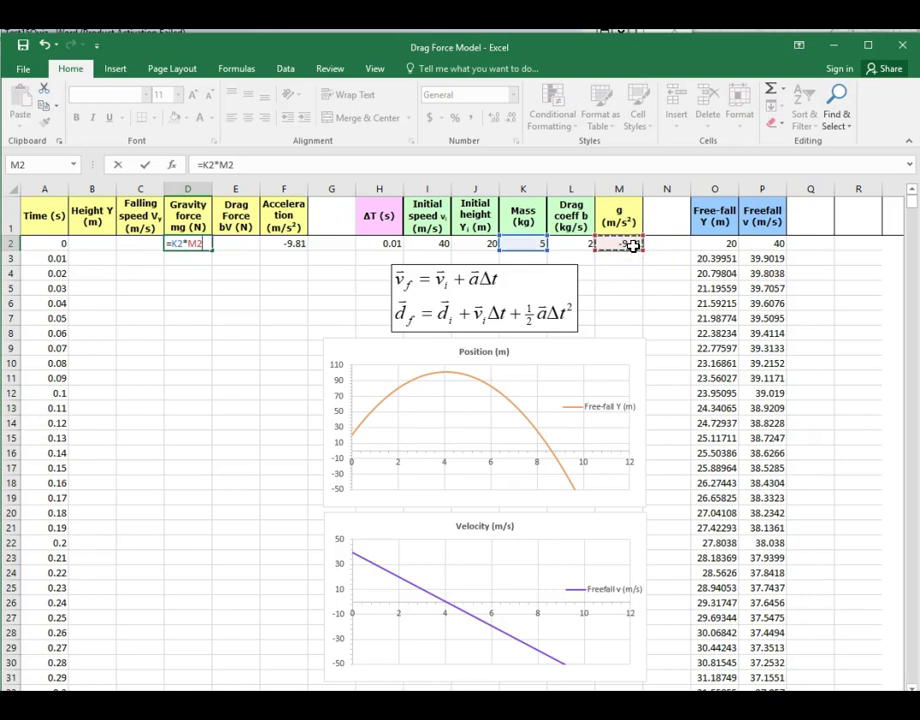
{"action": "key", "text": "Return"}
Lock the references in the D2 gravity force formula so it reads =K$2*$M$2, accepting the suggested formula correction
{"action": "left_click", "coordinate": [190, 243]}
{"action": "left_click", "coordinate": [209, 165]}
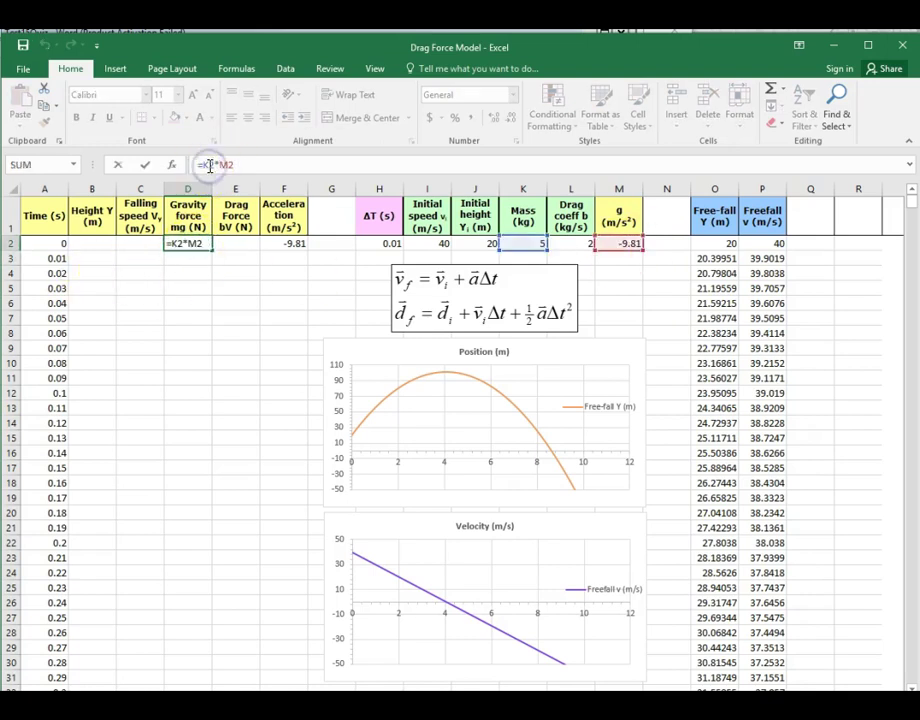
{"action": "type", "text": "$2$"}
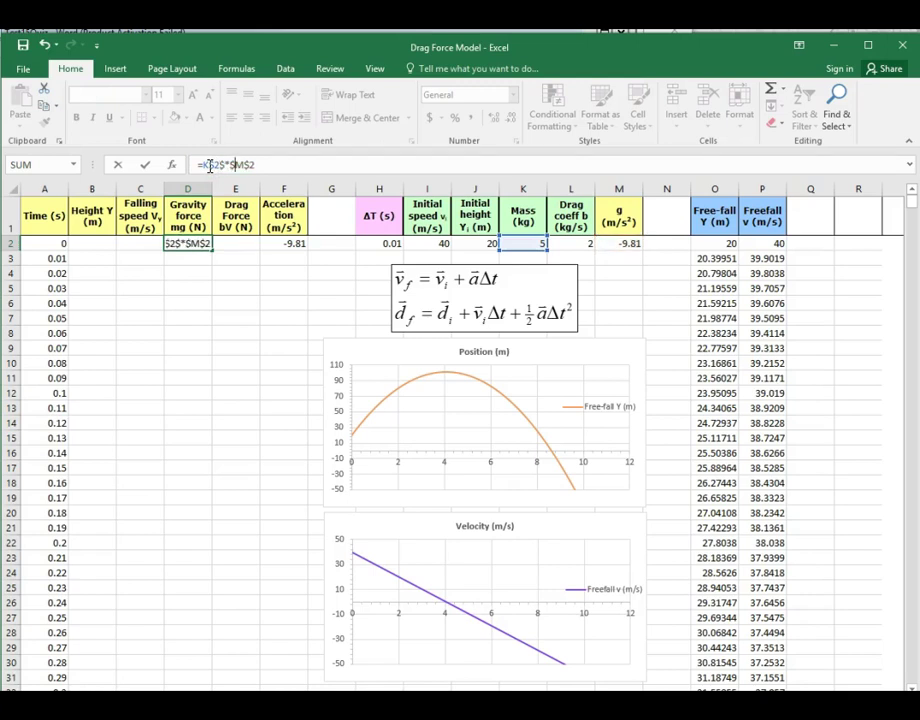
{"action": "key", "text": "Return"}
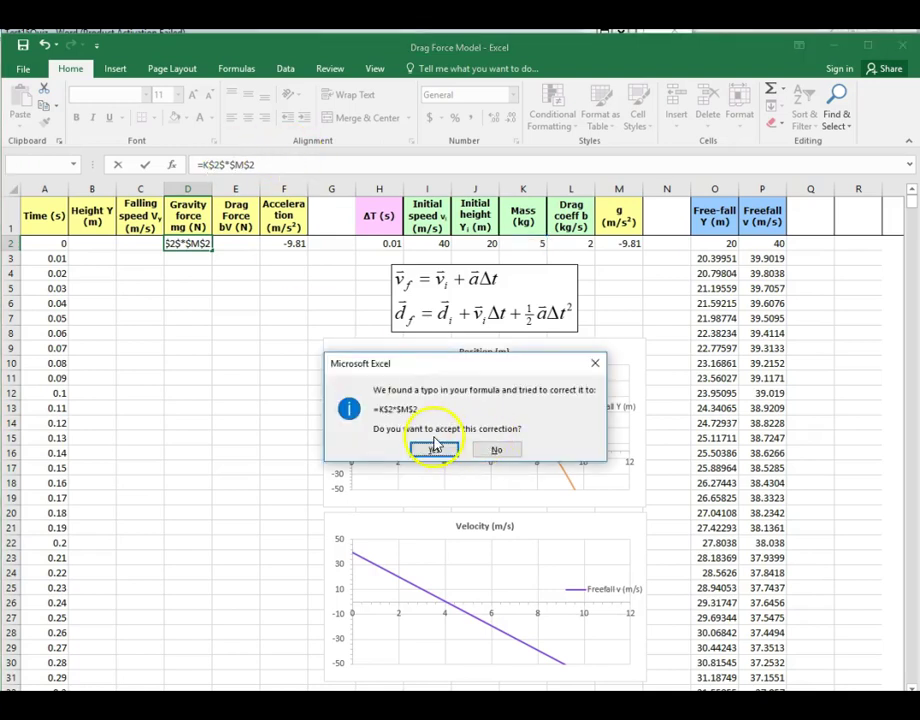
{"action": "left_click", "coordinate": [433, 451]}
Fill the gravity force formula from D2 down to row 1195
{"action": "left_click_drag", "start_coordinate": [193, 243], "coordinate": [191, 630]}
{"action": "key", "text": "ctrl+d"}
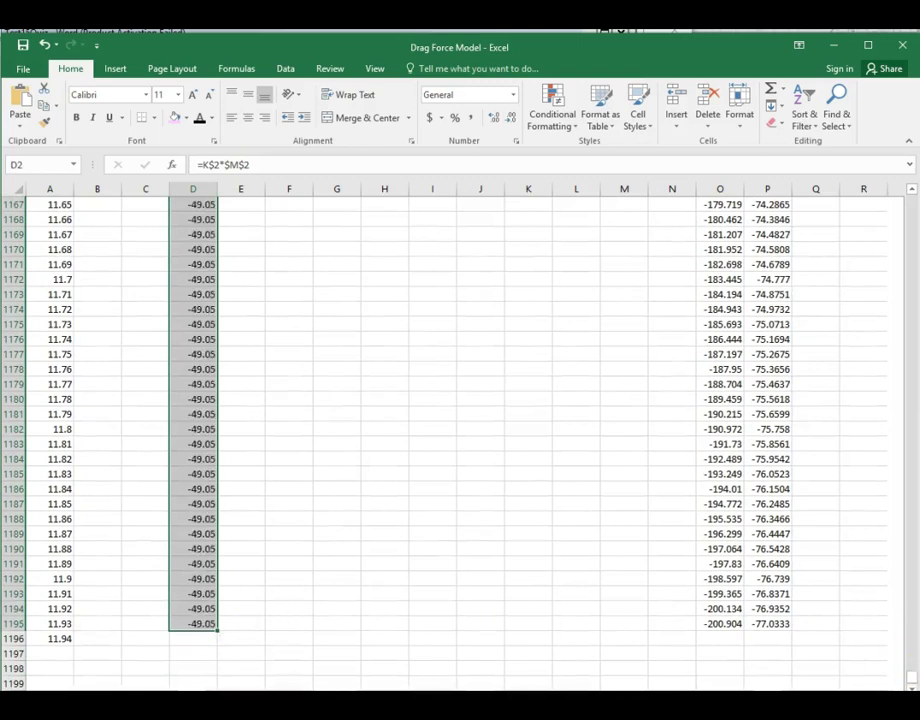
{"action": "scroll", "coordinate": [912, 683], "scroll_direction": "up", "scroll_amount": 20}
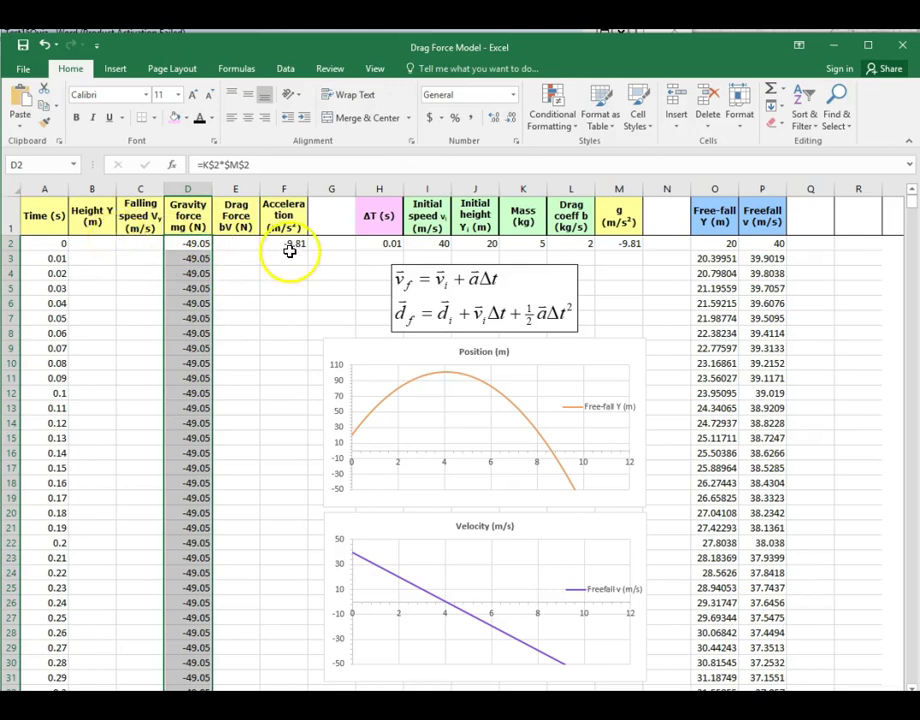
Link the first height in B2 to the initial height with =J2 and the first falling speed in C2 to the initial speed with =I2
{"action": "left_click", "coordinate": [87, 246]}
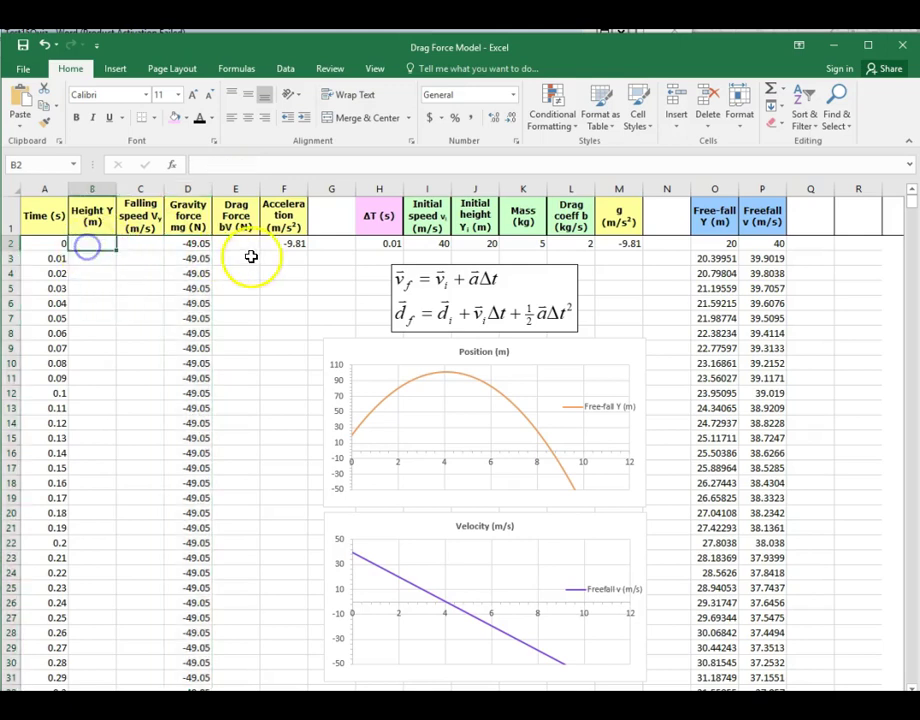
{"action": "type", "text": "="}
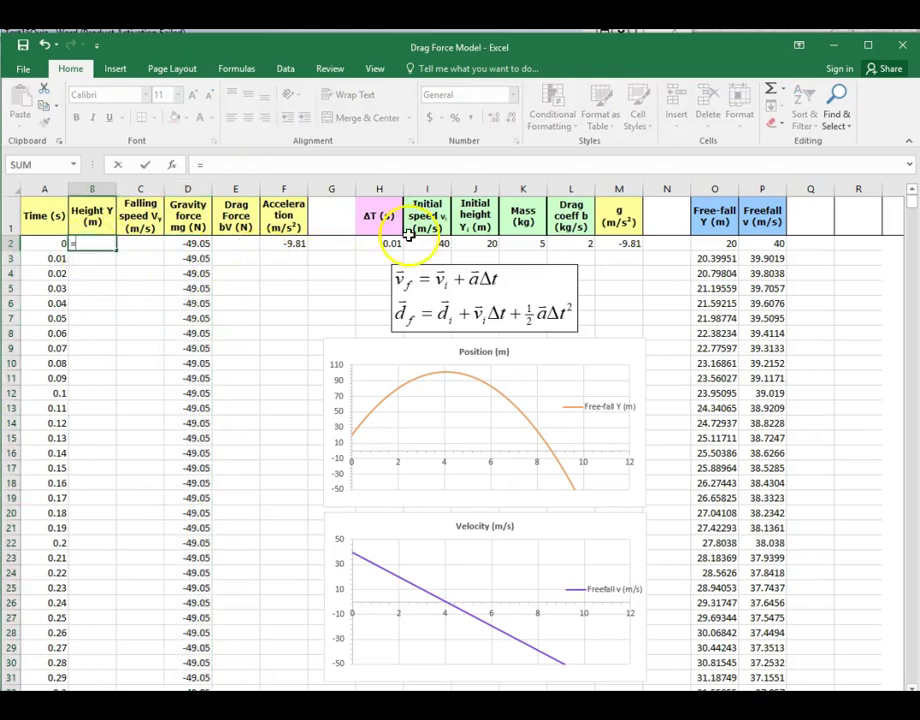
{"action": "left_click", "coordinate": [478, 243]}
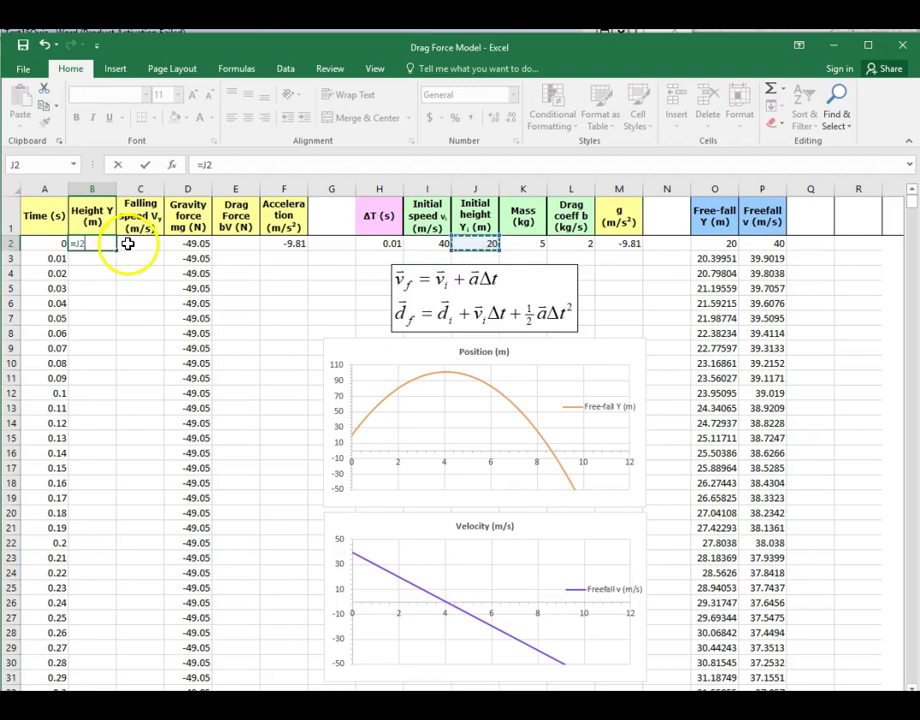
{"action": "key", "text": "Return"}
{"action": "left_click", "coordinate": [137, 243]}
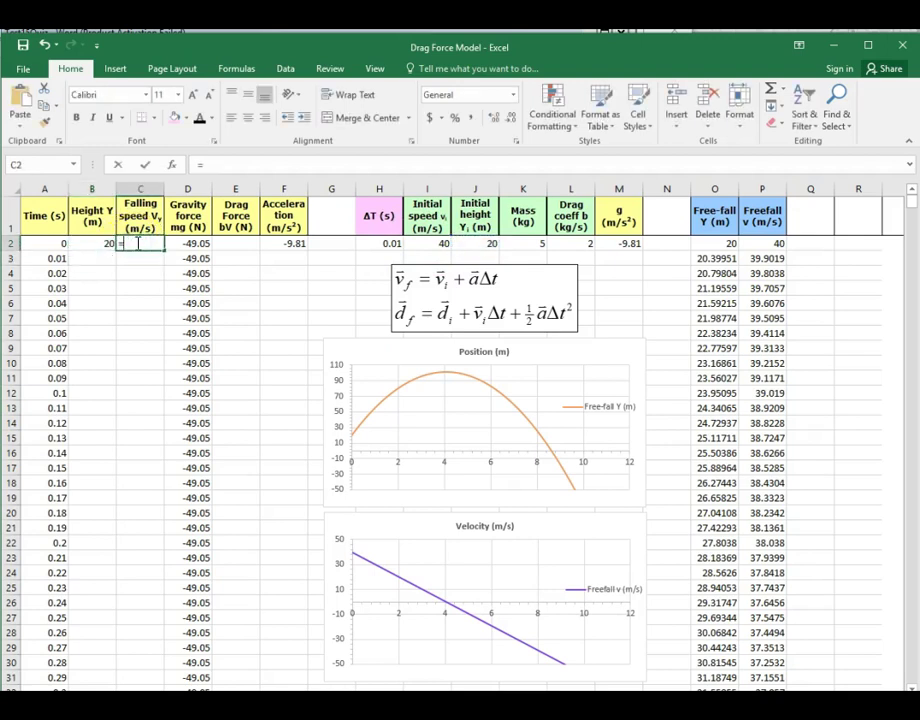
{"action": "type", "text": "="}
{"action": "left_click", "coordinate": [437, 242]}
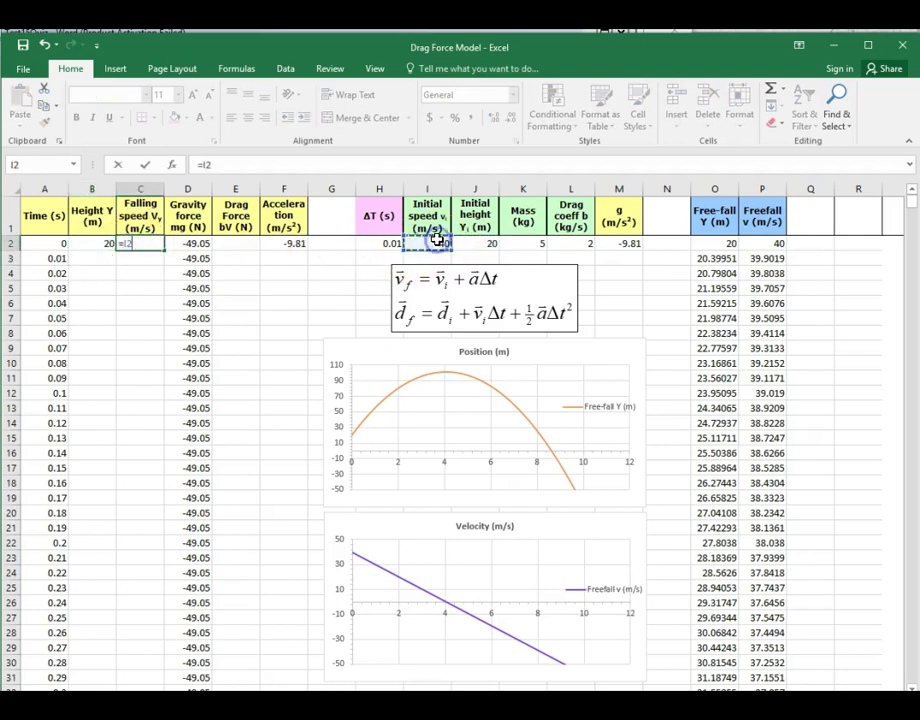
{"action": "key", "text": "Return"}
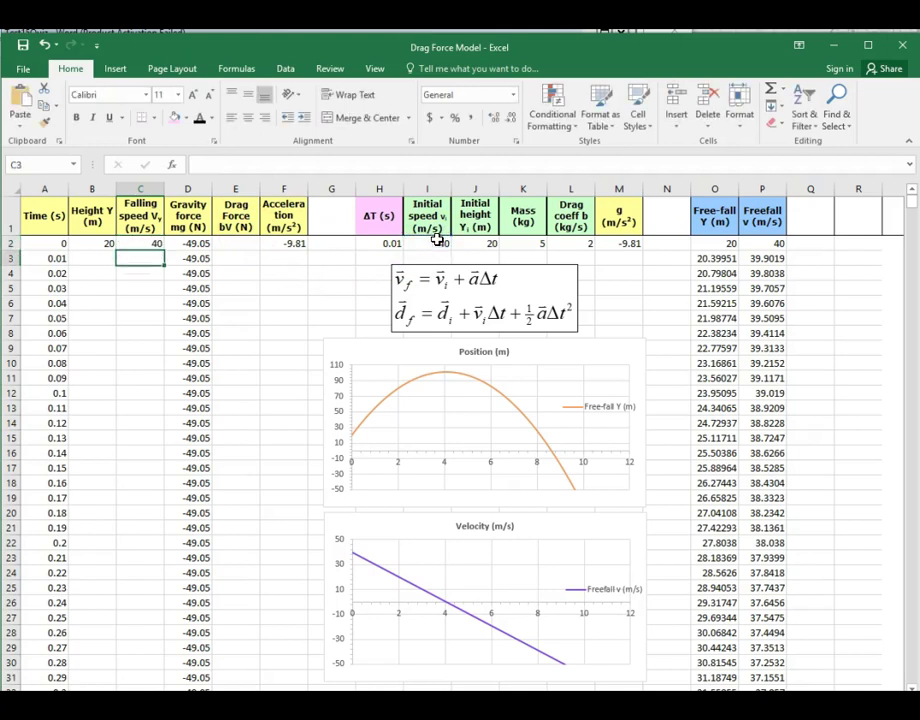
Enter the drag force formula =L2*C2 in E2, multiplying the drag coefficient by the falling speed
{"action": "left_click", "coordinate": [239, 244]}
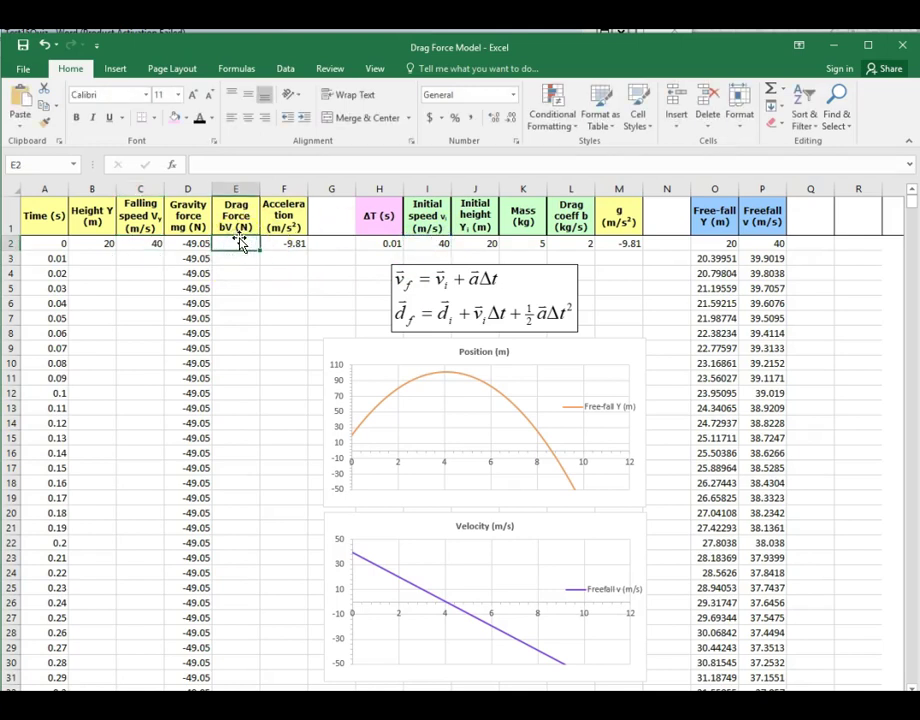
{"action": "type", "text": "="}
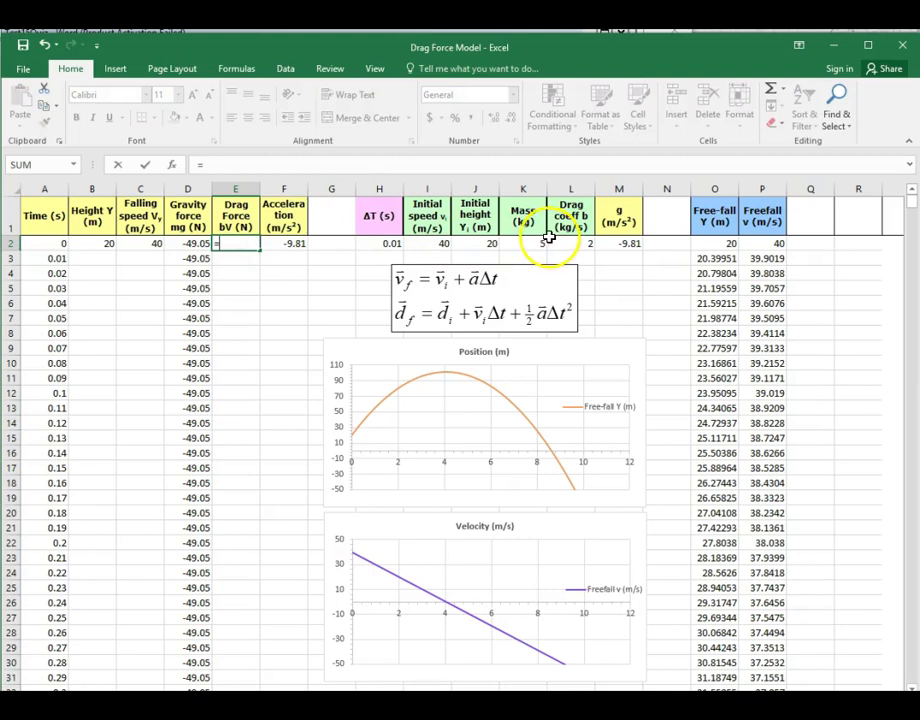
{"action": "left_click", "coordinate": [567, 241]}
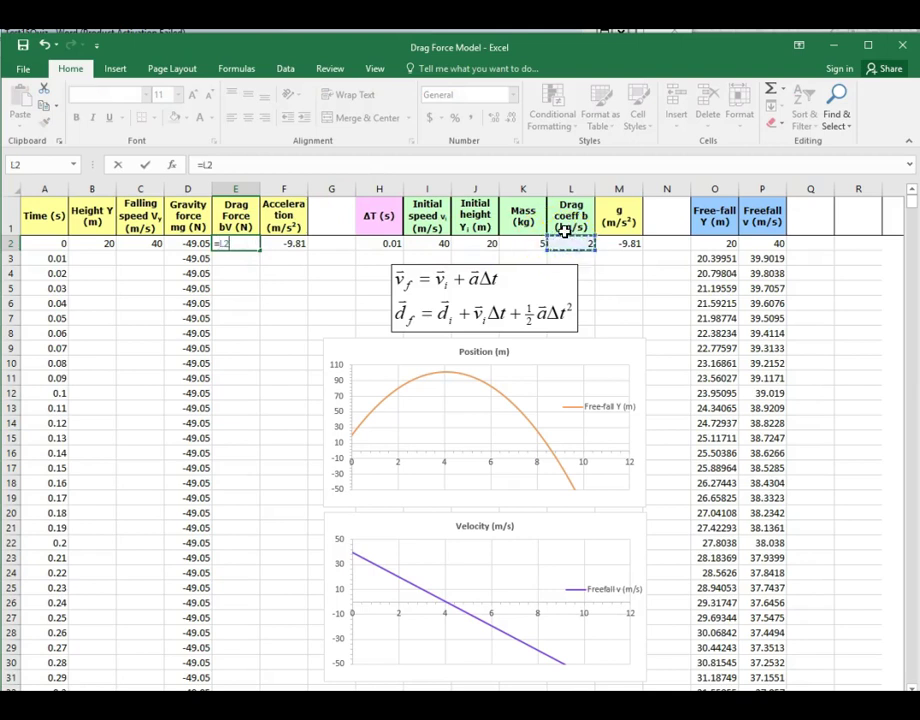
{"action": "type", "text": "*"}
{"action": "left_click", "coordinate": [141, 244]}
{"action": "key", "text": "Return"}
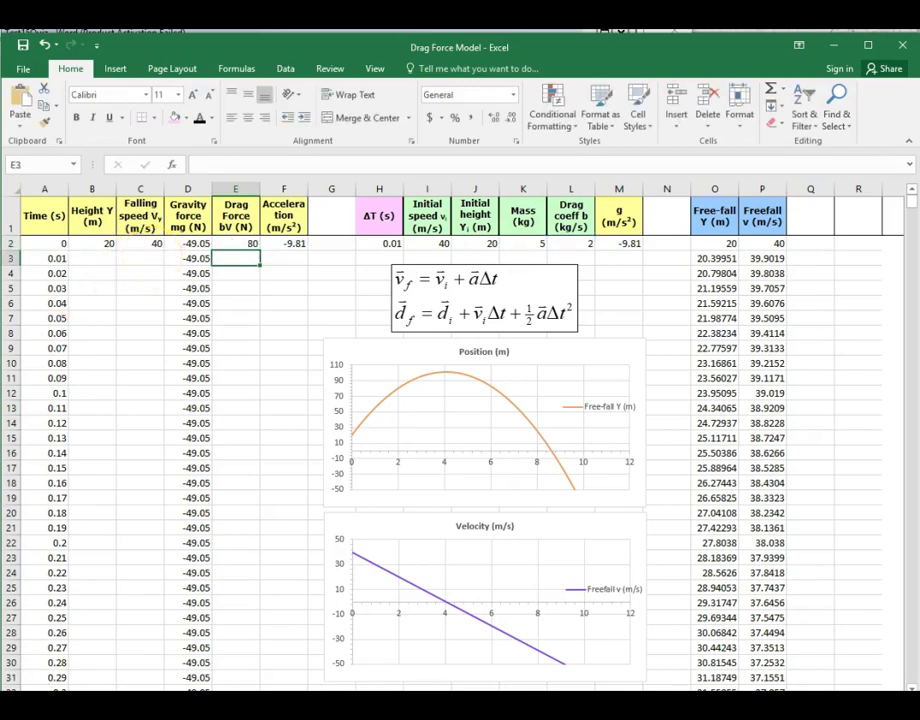
Make the drag force formula in E2 negative so it reads =-L2*C2
{"action": "left_click", "coordinate": [244, 244]}
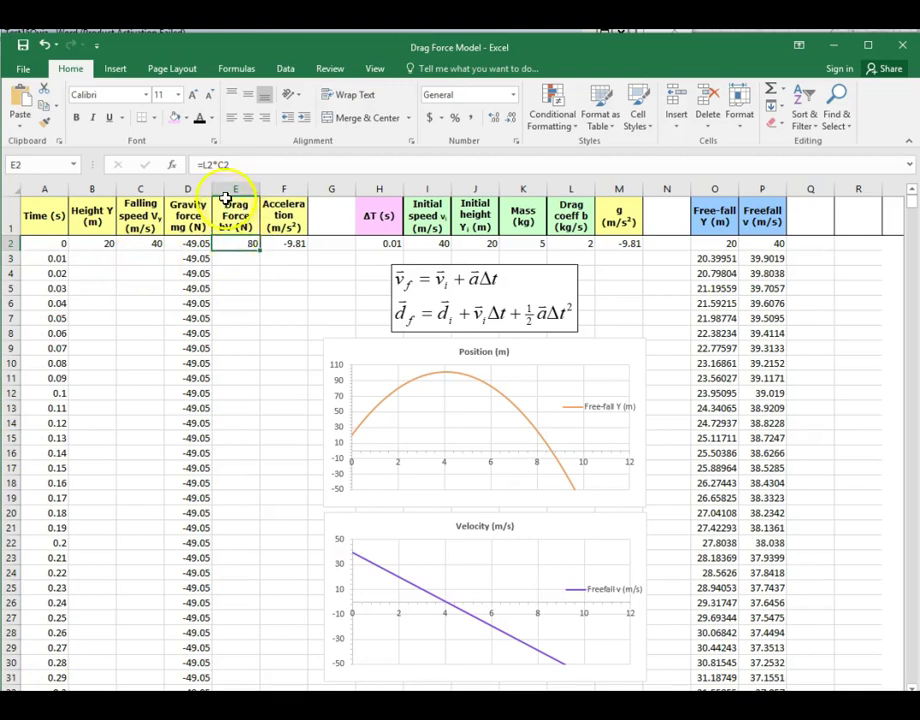
{"action": "left_click", "coordinate": [202, 166]}
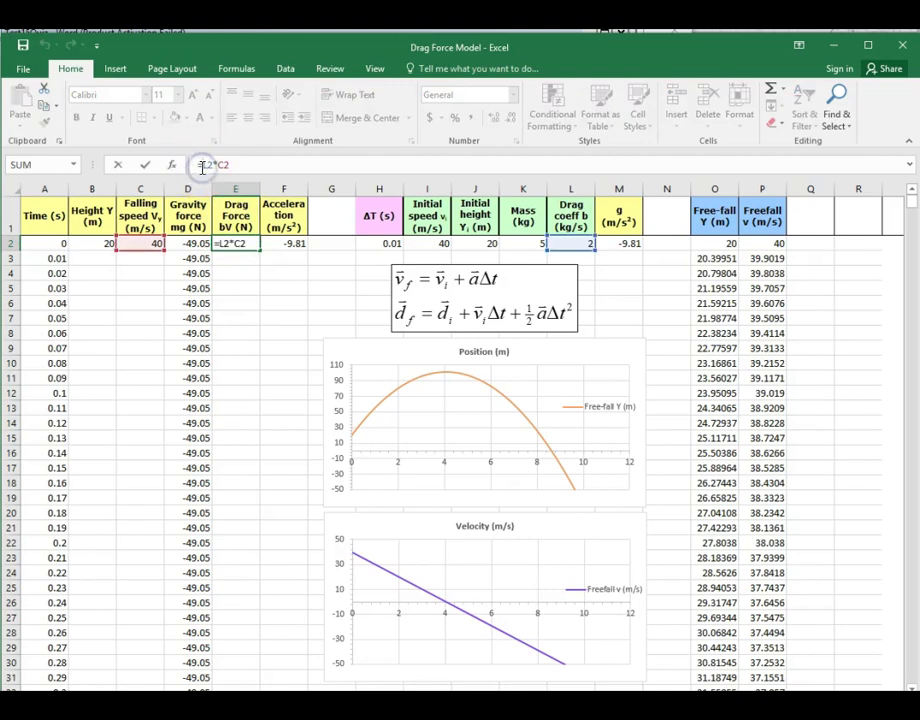
{"action": "type", "text": "-"}
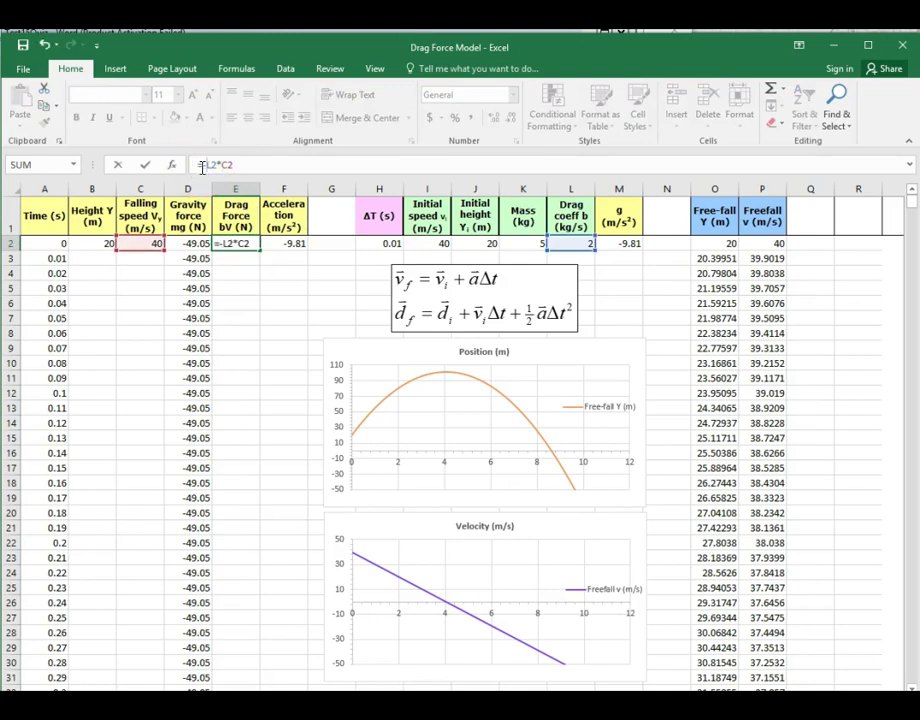
{"action": "key", "text": "Return"}
Highlight row 409, where the free-fall velocity is closest above zero, with the current pink fill color
{"action": "scroll", "coordinate": [620, 435], "scroll_direction": "down", "scroll_amount": 20}
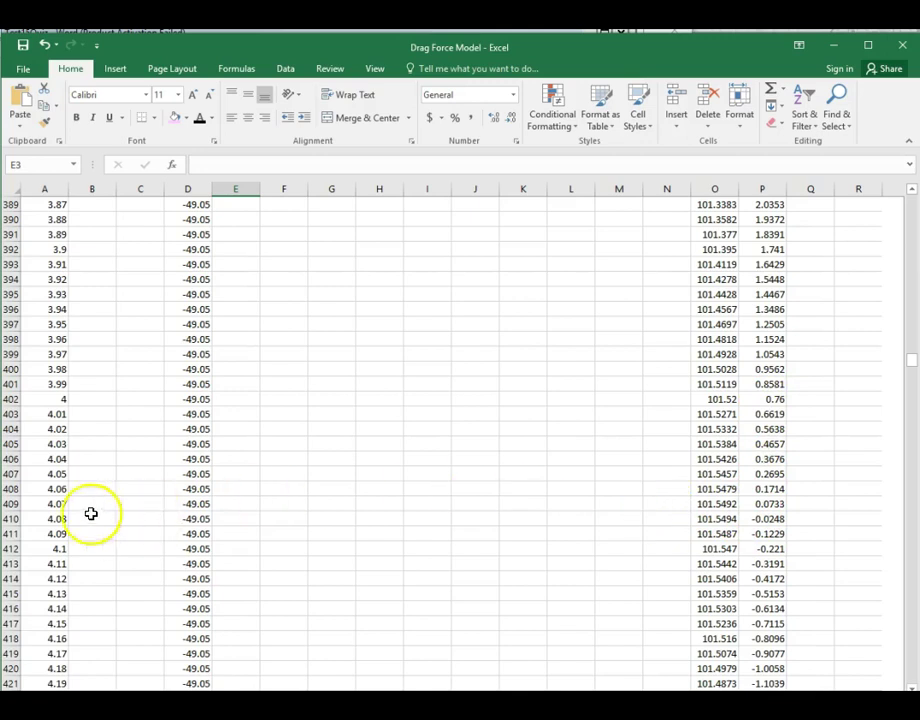
{"action": "left_click", "coordinate": [10, 504]}
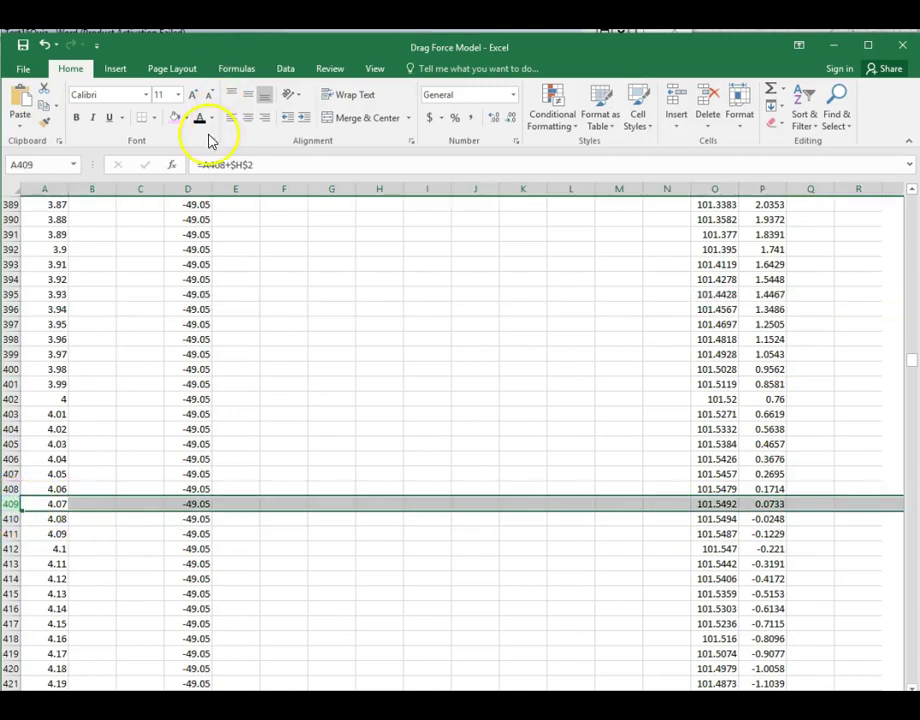
{"action": "left_click", "coordinate": [178, 120]}
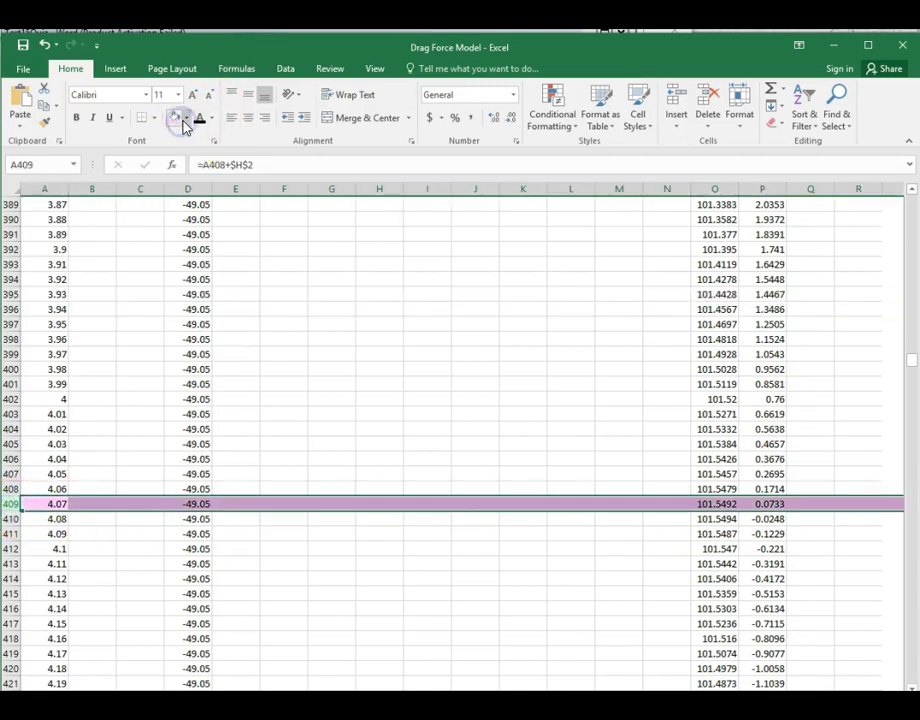
Enter the acceleration formula =(D2+E2)/$K$2 in F3
{"action": "left_click_drag", "start_coordinate": [910, 362], "coordinate": [910, 194]}
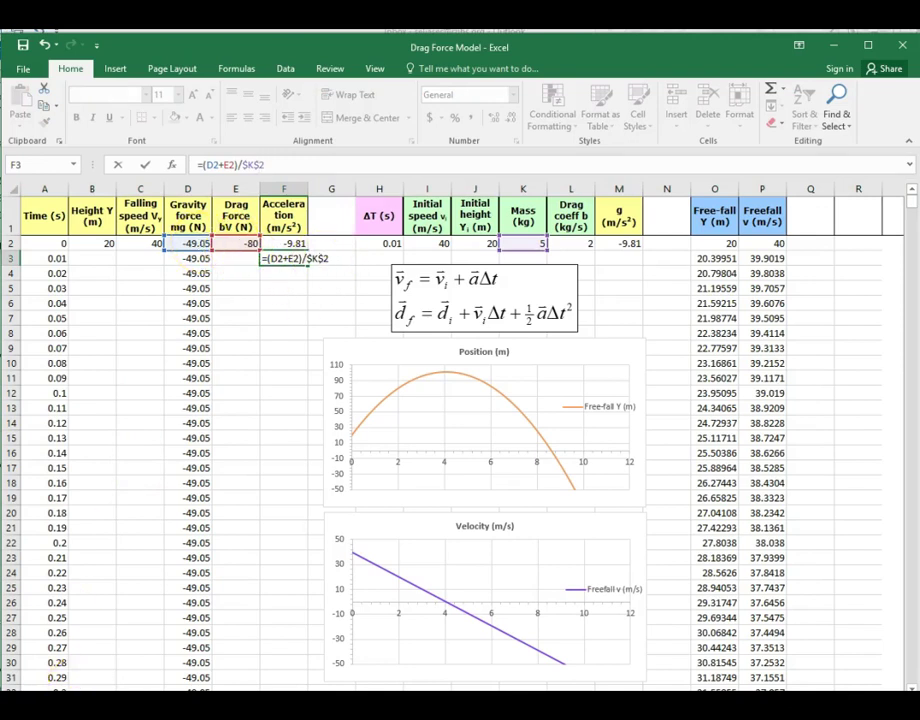
{"action": "key", "text": "Return"}
Enter the falling speed formula =C2+F2*$H$2 in C3, with the time-step reference locked
{"action": "left_click", "coordinate": [147, 257]}
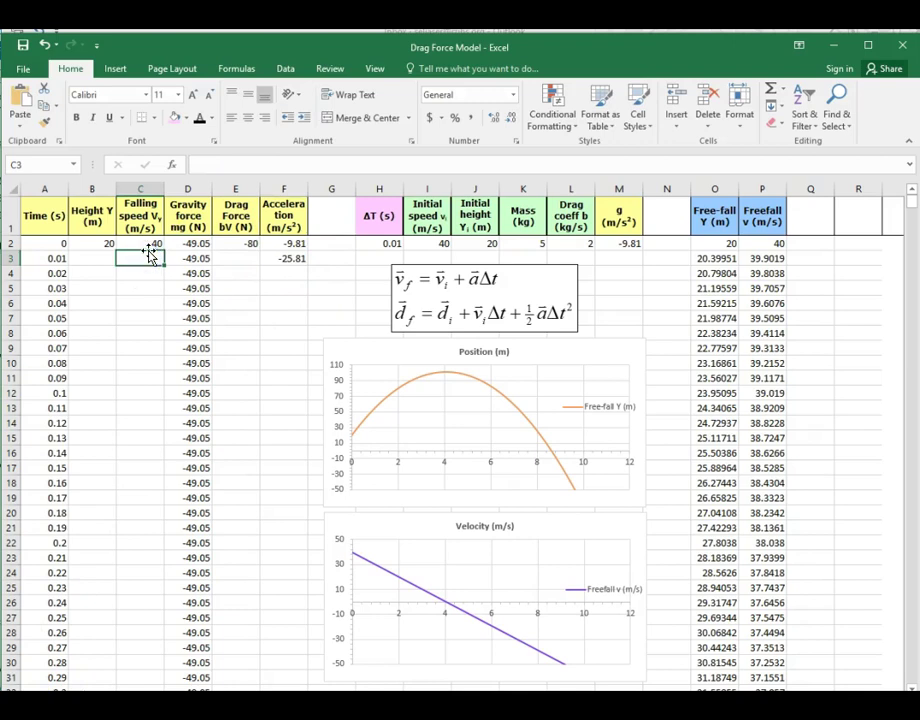
{"action": "left_click", "coordinate": [148, 242]}
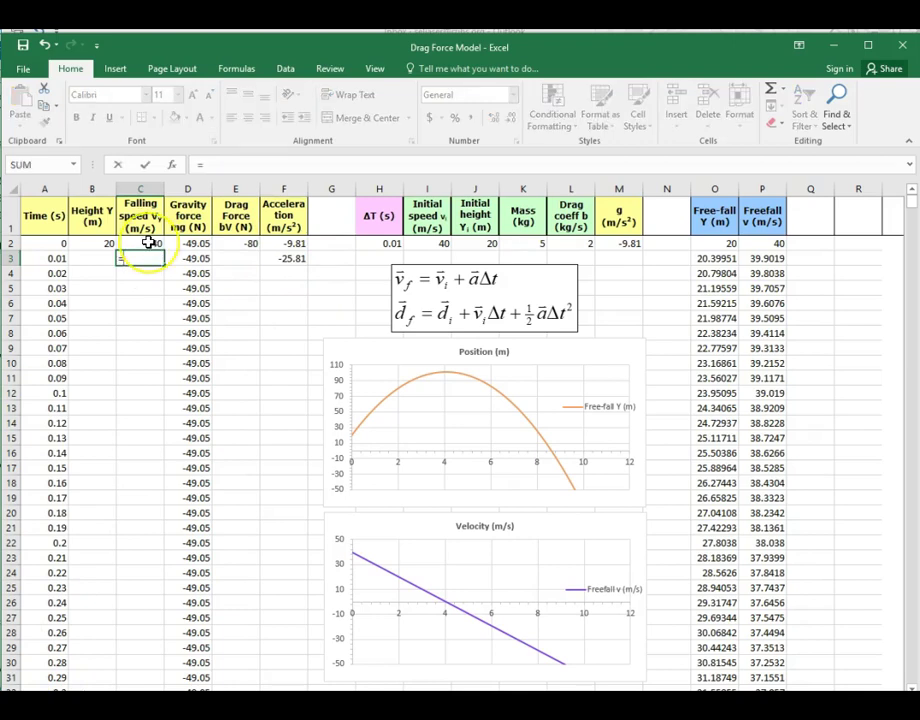
{"action": "left_click", "coordinate": [148, 242]}
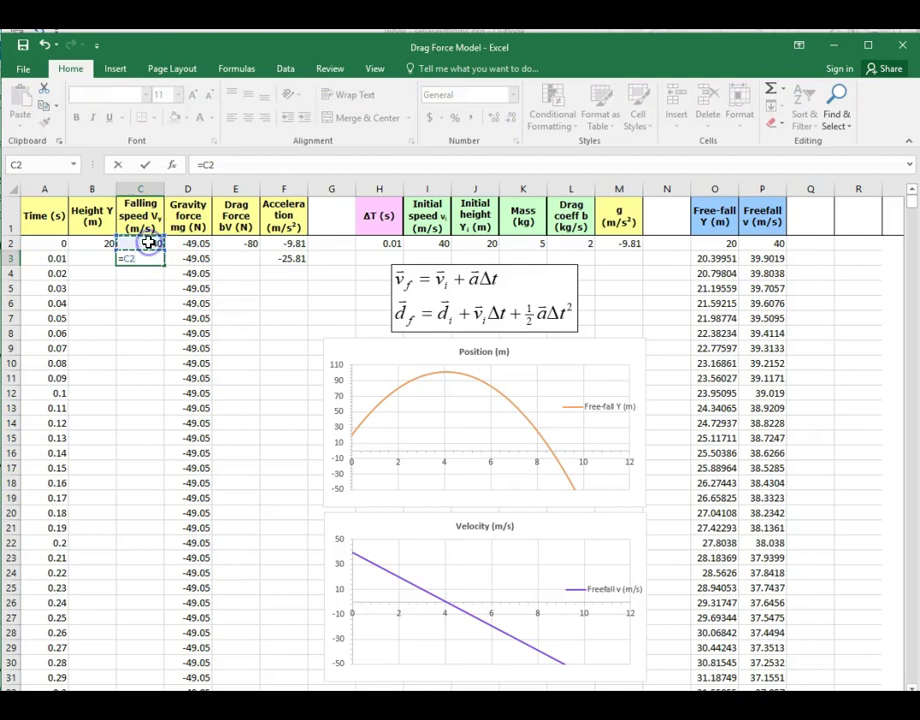
{"action": "left_click", "coordinate": [289, 249]}
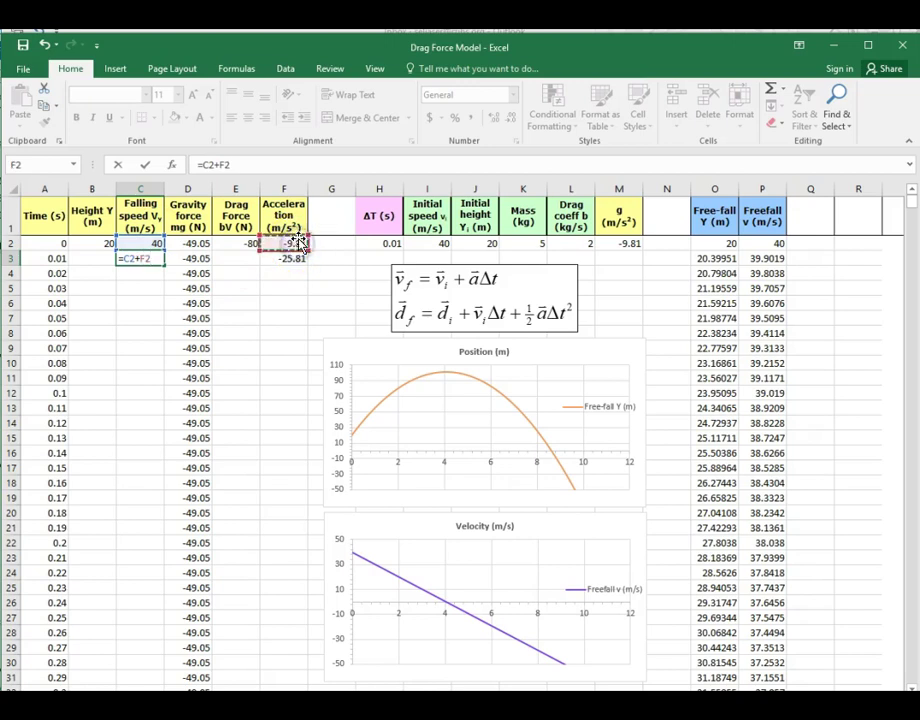
{"action": "type", "text": "*"}
{"action": "left_click", "coordinate": [372, 244]}
{"action": "left_click", "coordinate": [240, 164]}
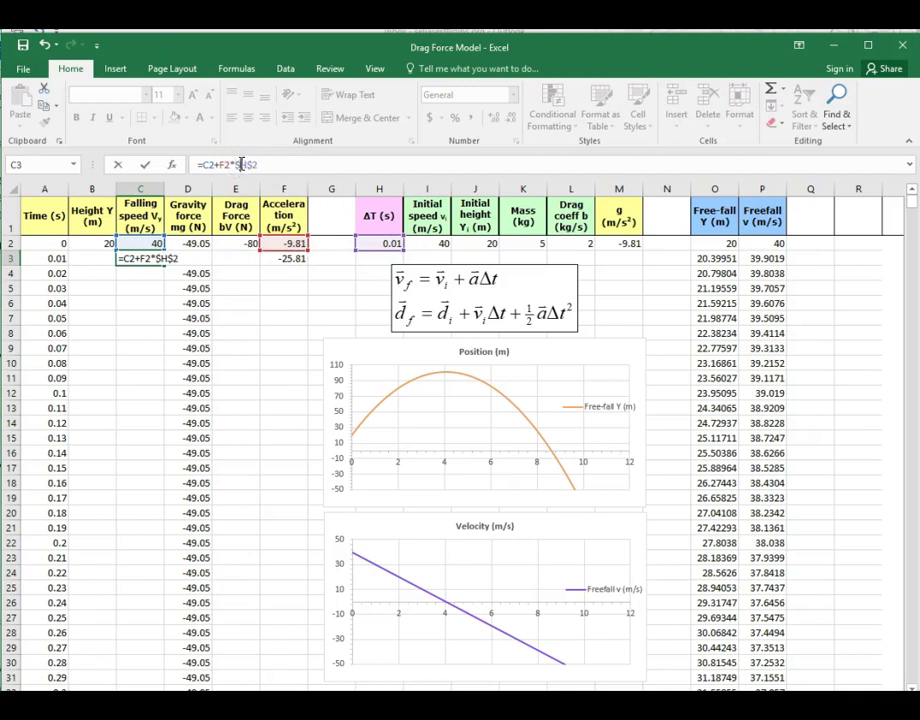
{"action": "key", "text": "Return"}
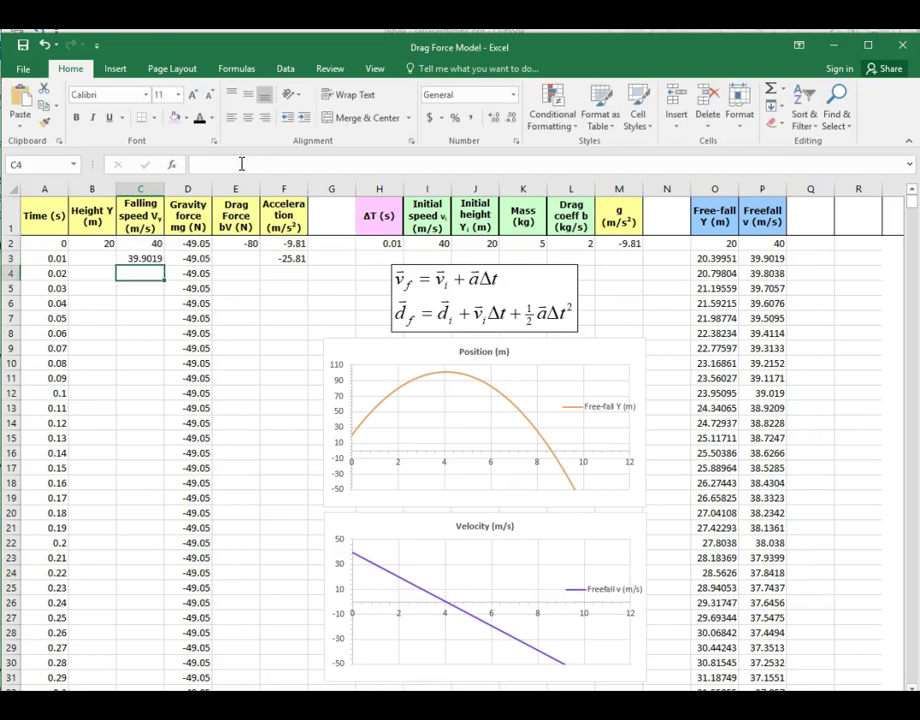
Enter the drag force formula =$L$2*C3 in E3, with the drag coefficient reference locked
{"action": "left_click", "coordinate": [247, 262]}
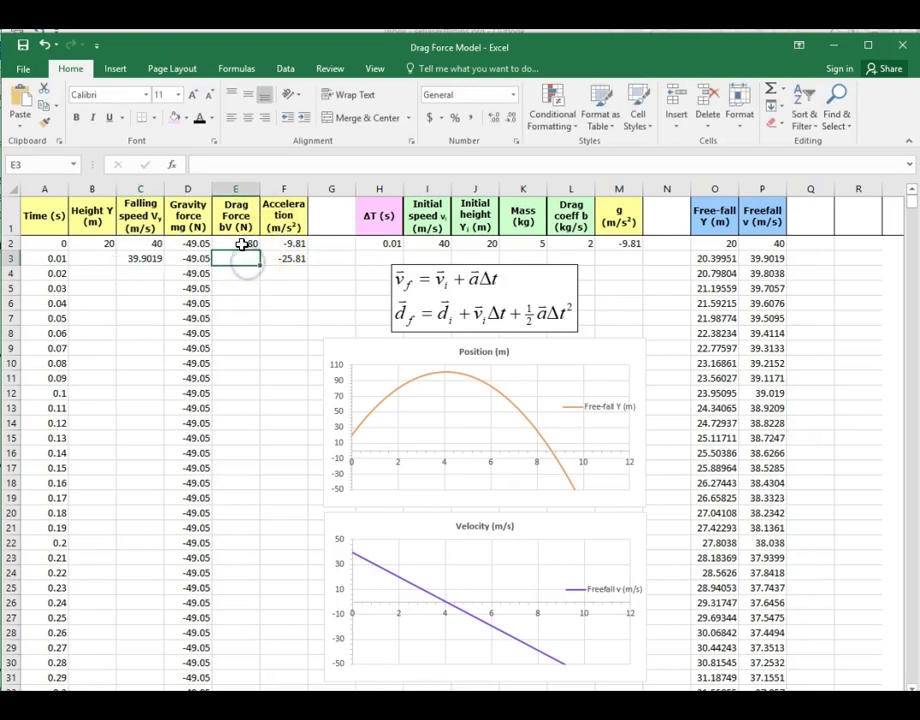
{"action": "type", "text": "="}
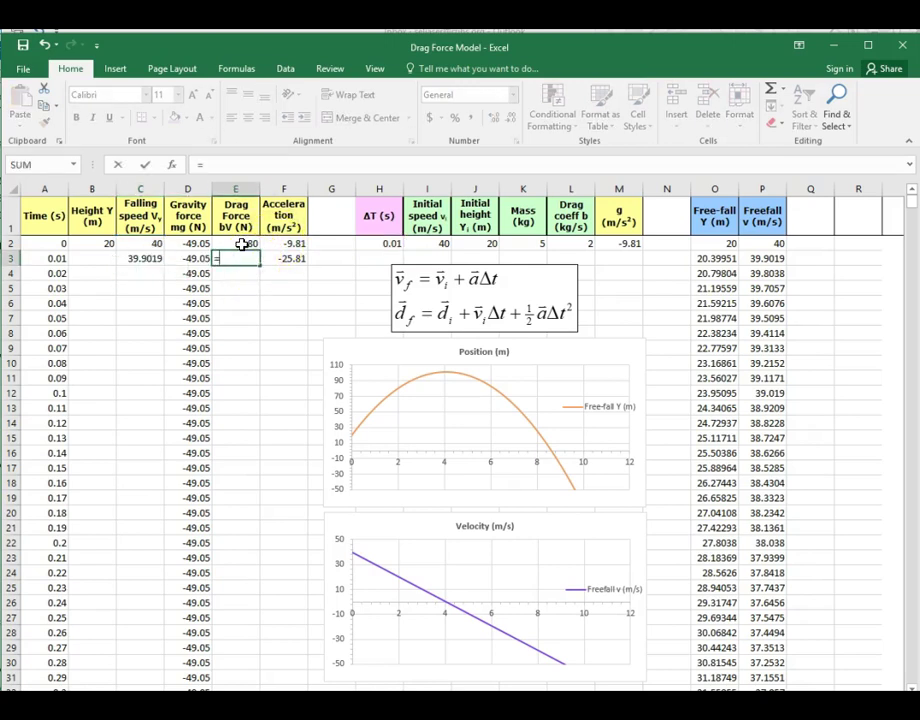
{"action": "left_click", "coordinate": [580, 244]}
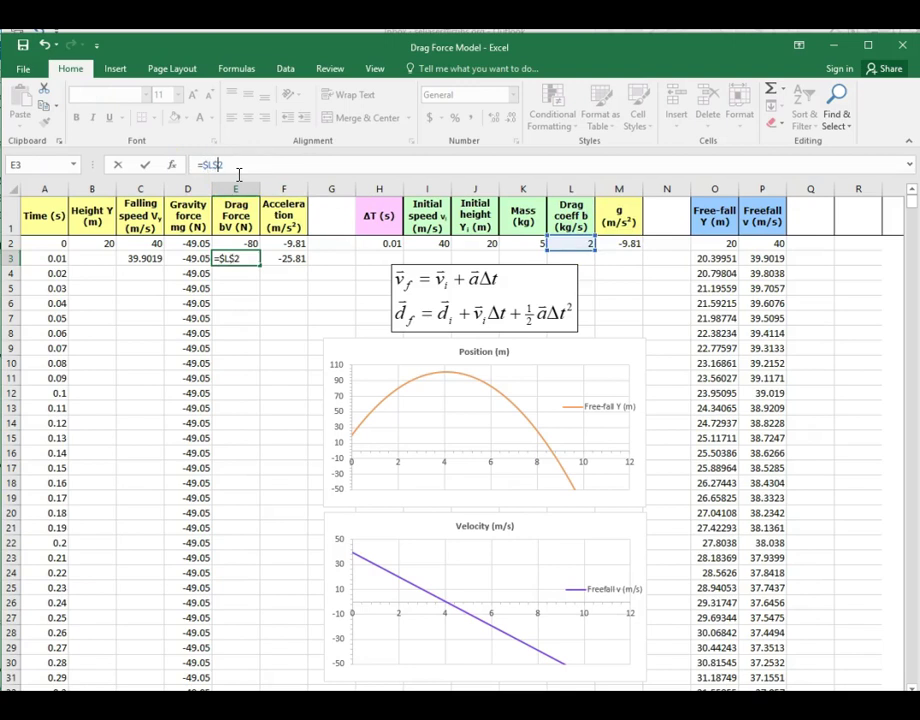
{"action": "type", "text": "*"}
{"action": "left_click", "coordinate": [146, 257]}
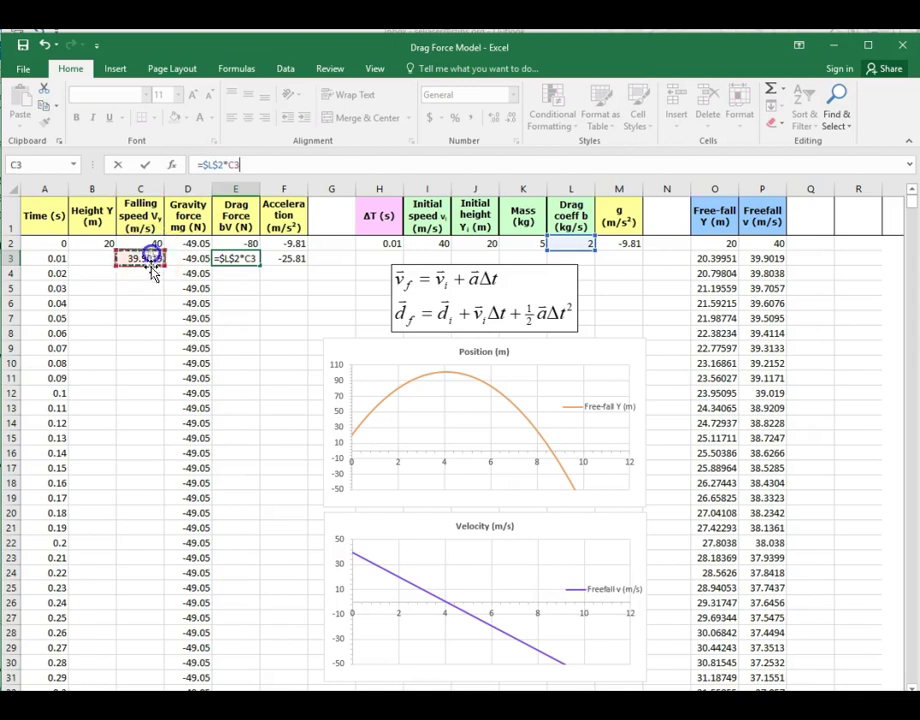
{"action": "key", "text": "Return"}
Enter the height formula =B2+C2*$H$2+0.5*F2*$H$2^2 in B3, with both time-step references locked
{"action": "left_click", "coordinate": [104, 258]}
{"action": "type", "text": "=B2+"}
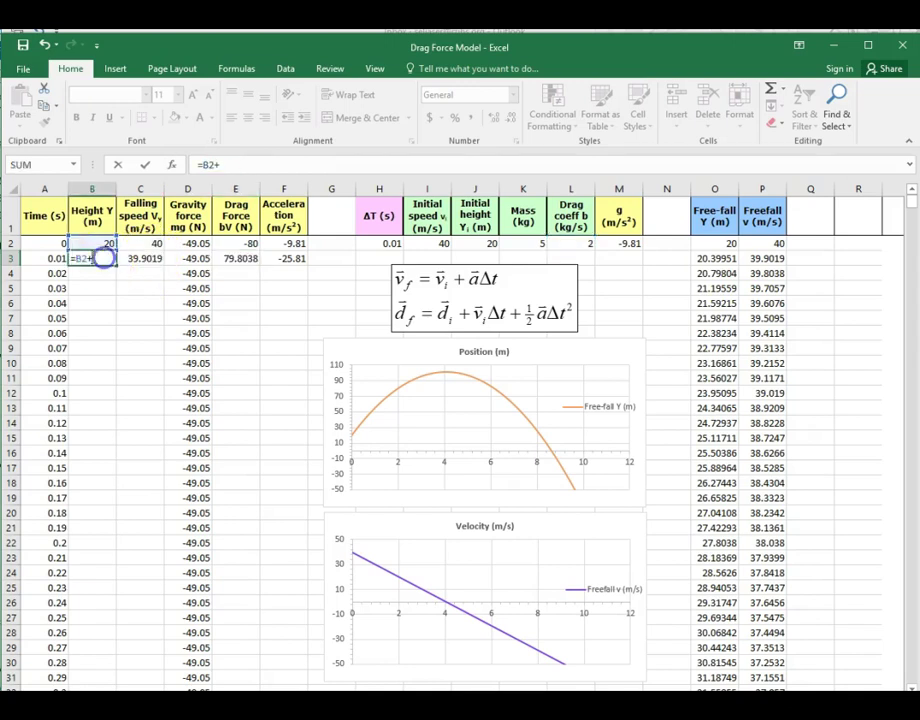
{"action": "left_click", "coordinate": [146, 243]}
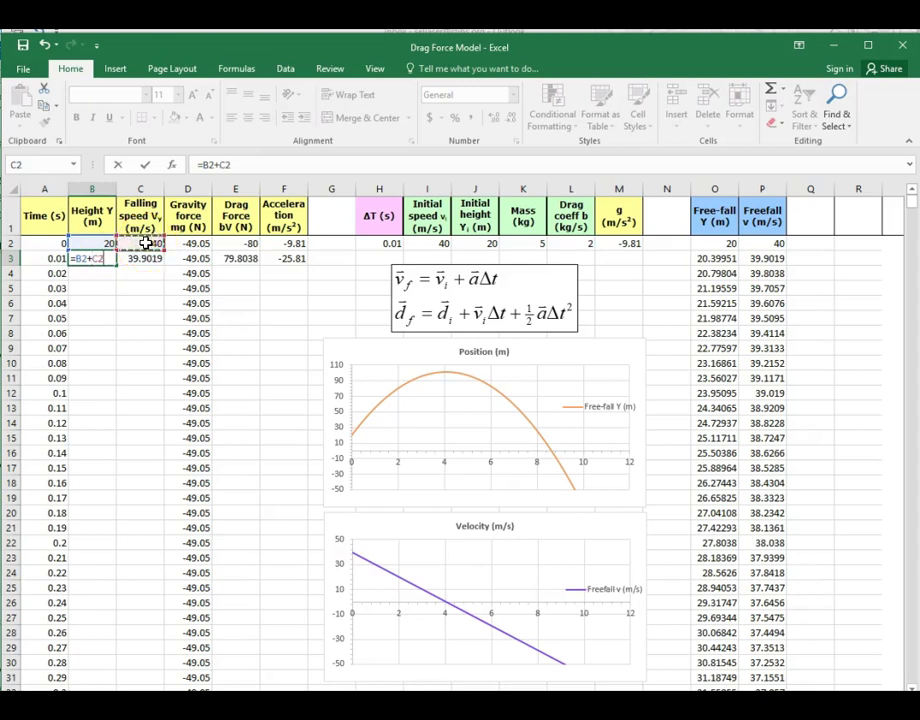
{"action": "left_click", "coordinate": [381, 241]}
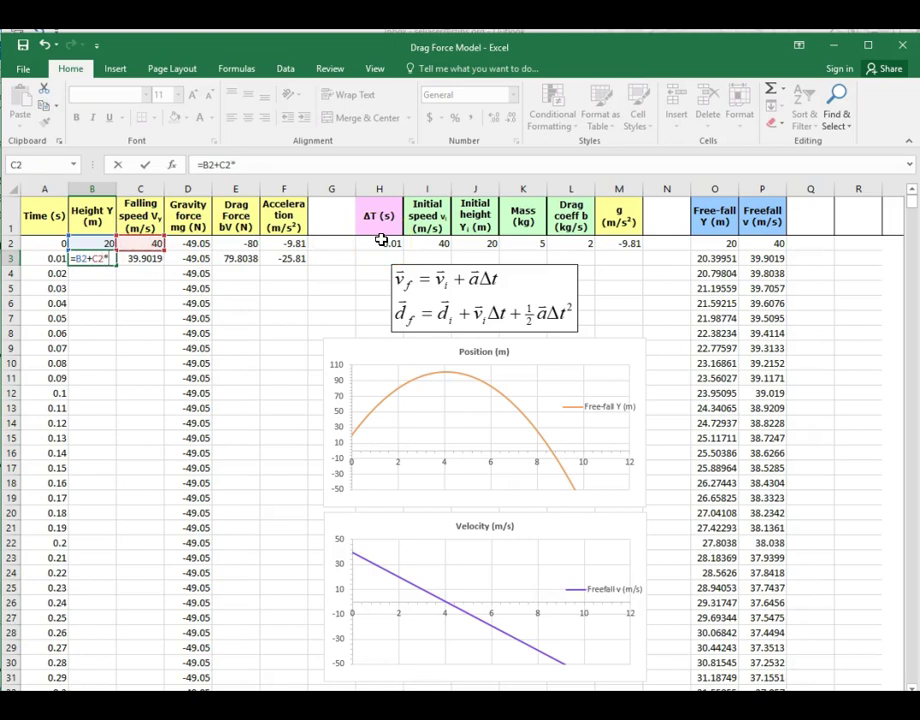
{"action": "left_click", "coordinate": [381, 241]}
{"action": "left_click", "coordinate": [242, 164]}
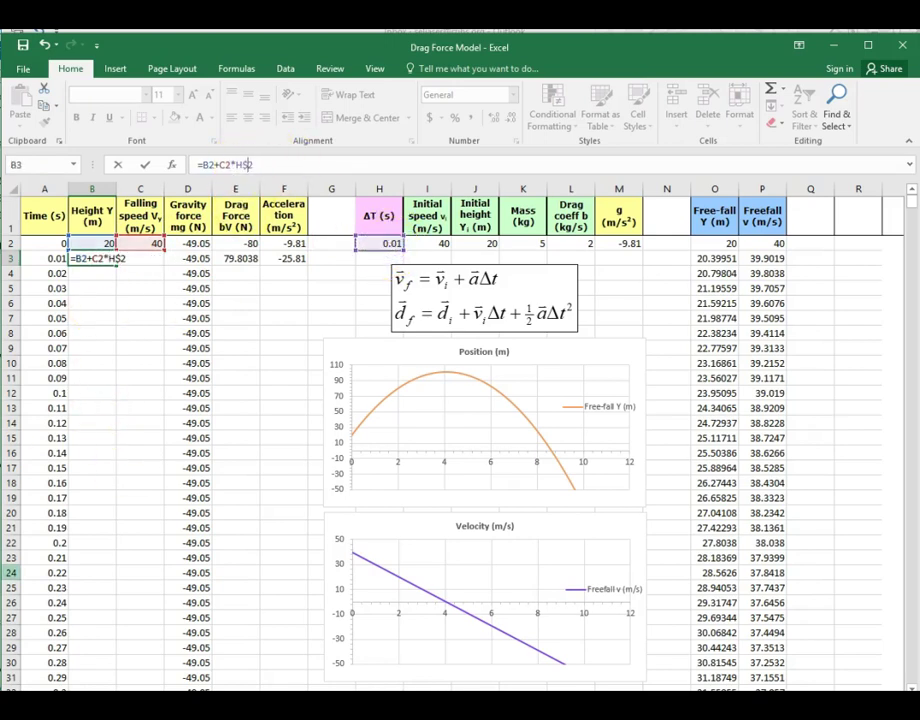
{"action": "key", "text": "F4"}
{"action": "key", "text": "F4"}
{"action": "key", "text": "F4"}
{"action": "type", "text": "+0.5*"}
{"action": "left_click", "coordinate": [291, 243]}
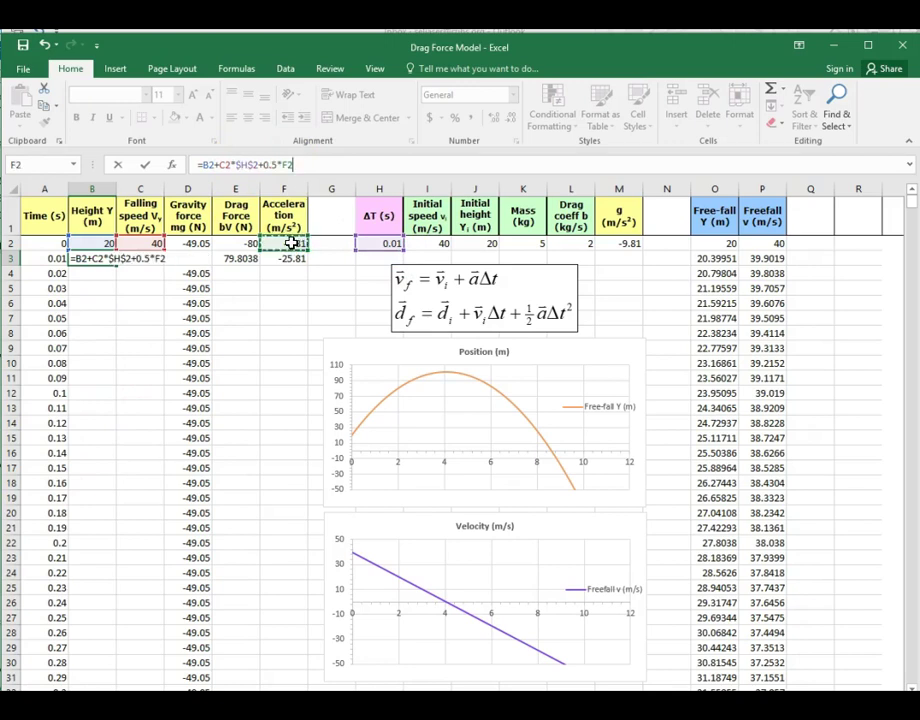
{"action": "type", "text": "*"}
{"action": "left_click", "coordinate": [386, 244]}
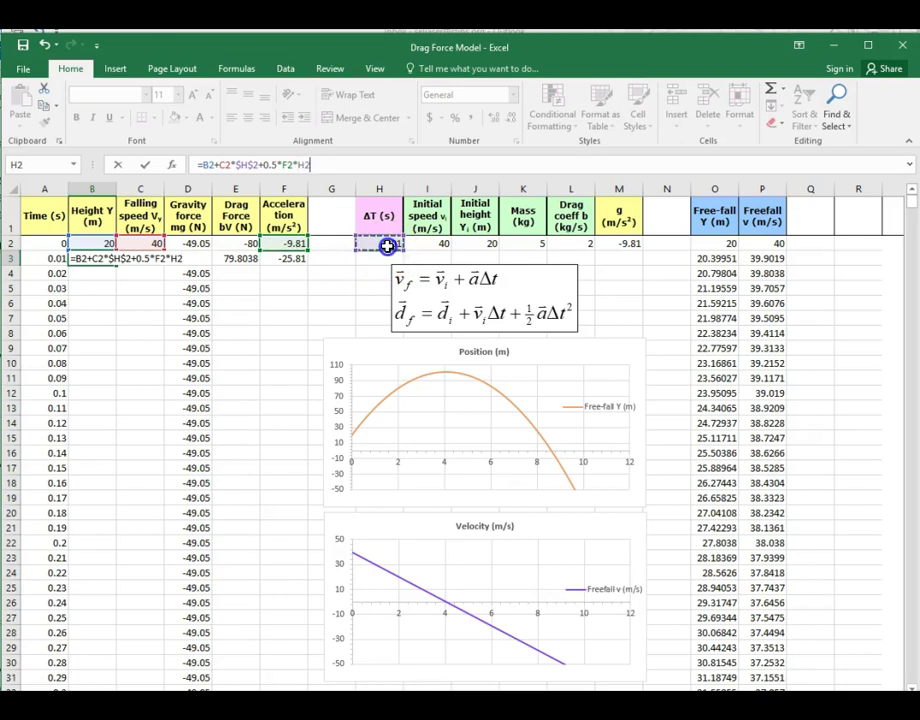
{"action": "type", "text": "^2"}
{"action": "left_click", "coordinate": [314, 164]}
{"action": "key", "text": "F4"}
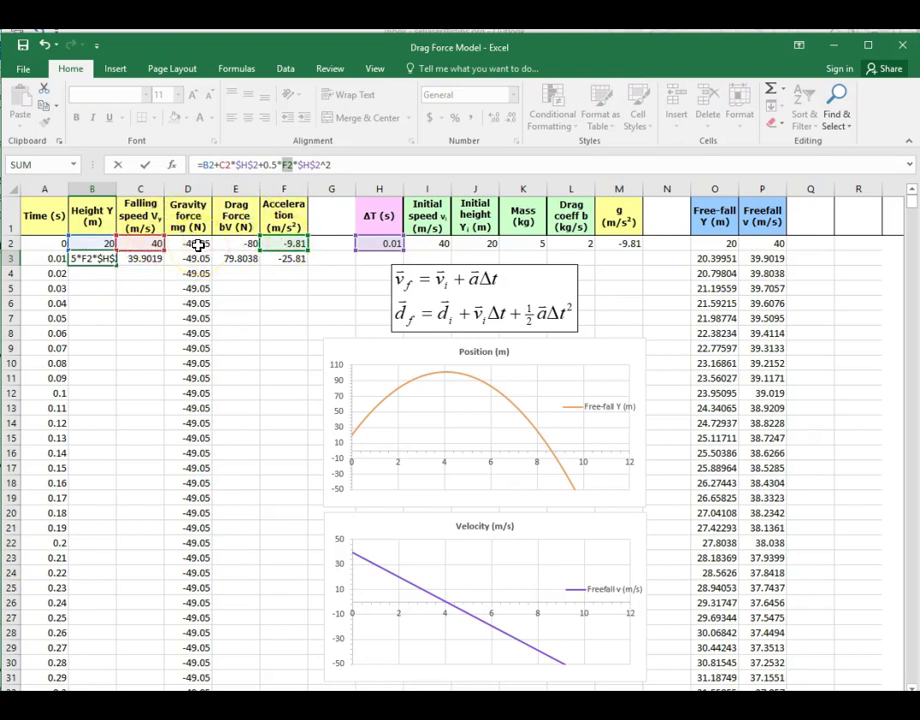
{"action": "left_click", "coordinate": [345, 237]}
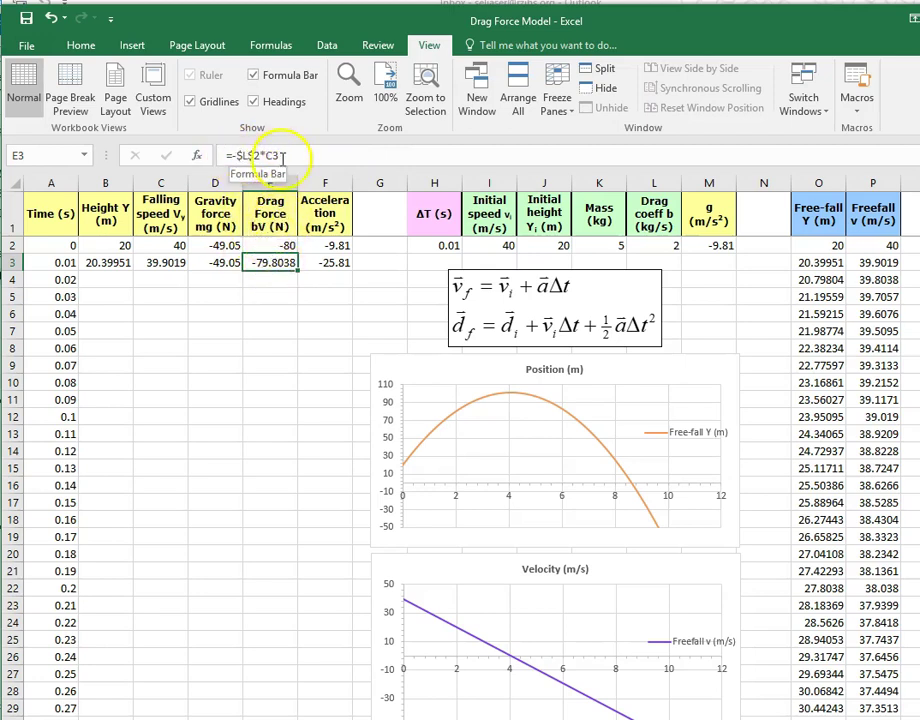
Fill the row 3 formulas for height, speed, gravity, drag force and acceleration (B3:F3) down to row 1195, and review the filled rows
{"action": "left_click_drag", "start_coordinate": [95, 262], "coordinate": [346, 703]}
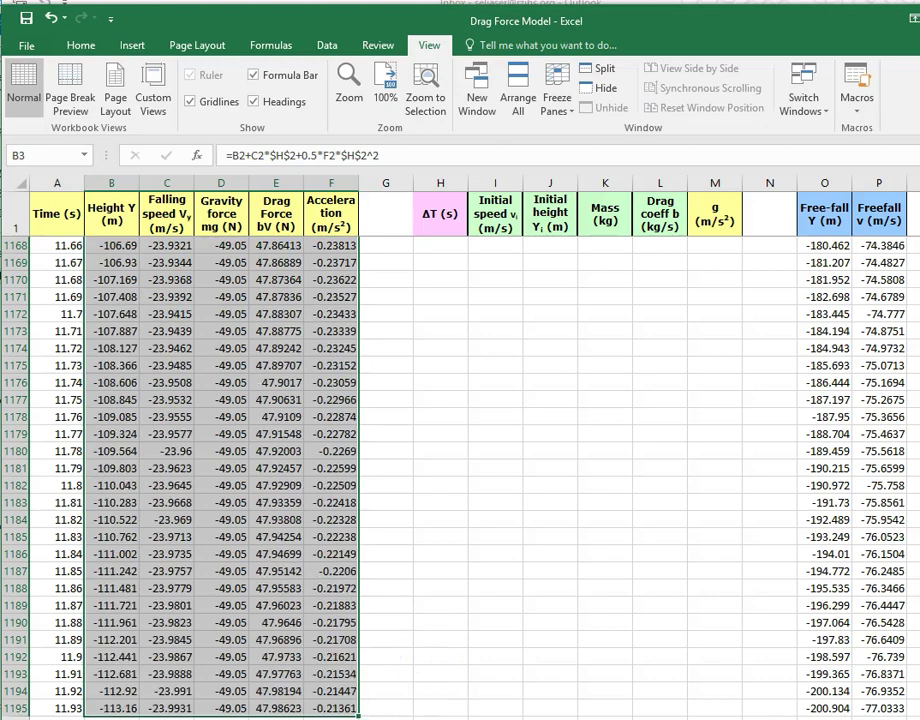
{"action": "scroll", "coordinate": [176, 477], "scroll_direction": "up", "scroll_amount": 20}
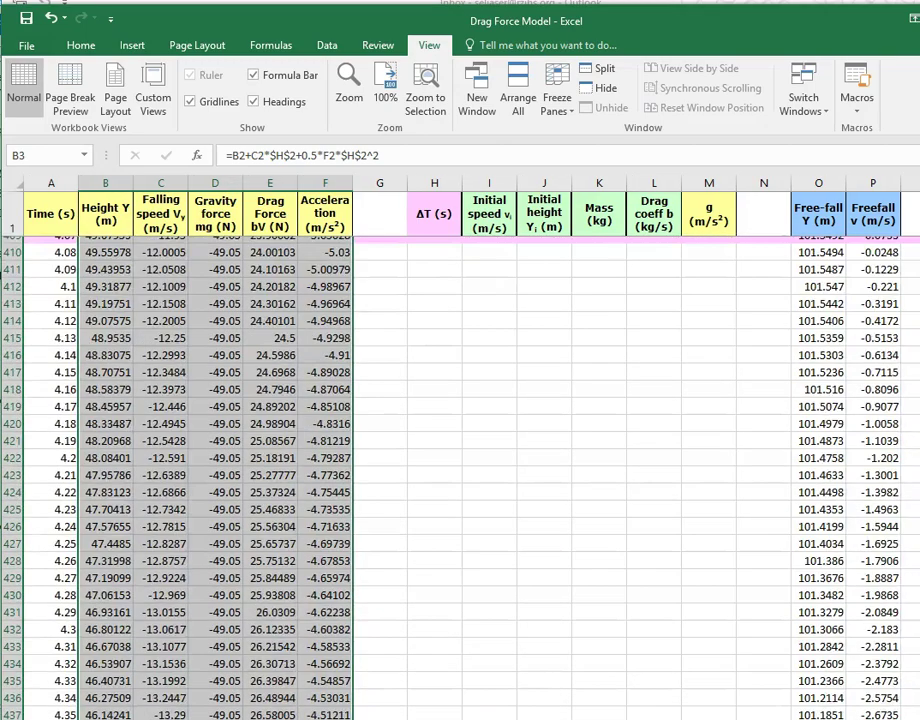
{"action": "scroll", "coordinate": [176, 477], "scroll_direction": "up", "scroll_amount": 13}
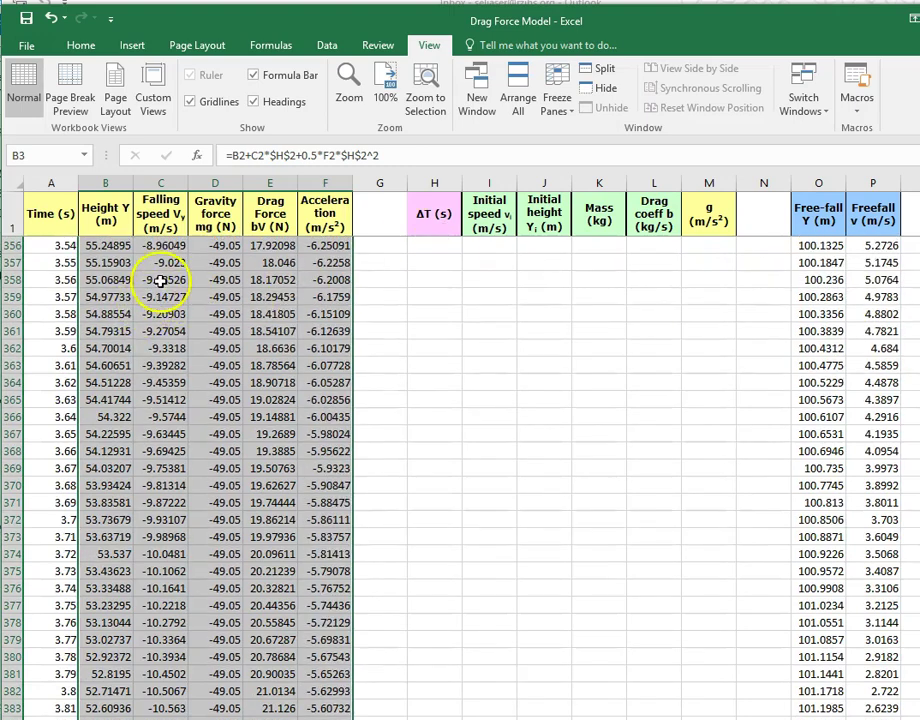
{"action": "left_click", "coordinate": [161, 280]}
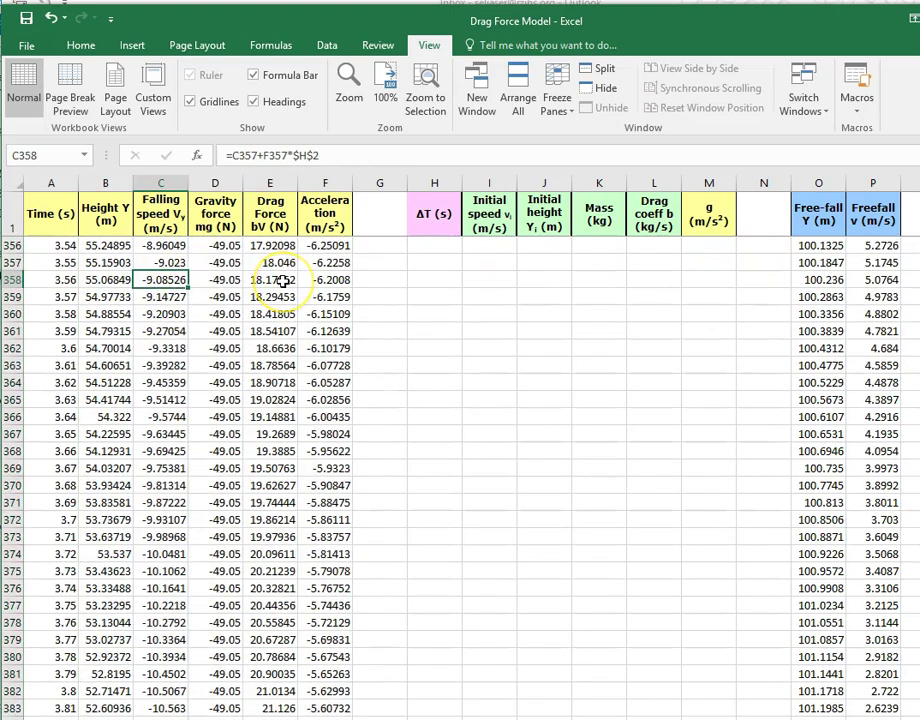
{"action": "scroll", "coordinate": [176, 477], "scroll_direction": "up", "scroll_amount": 20}
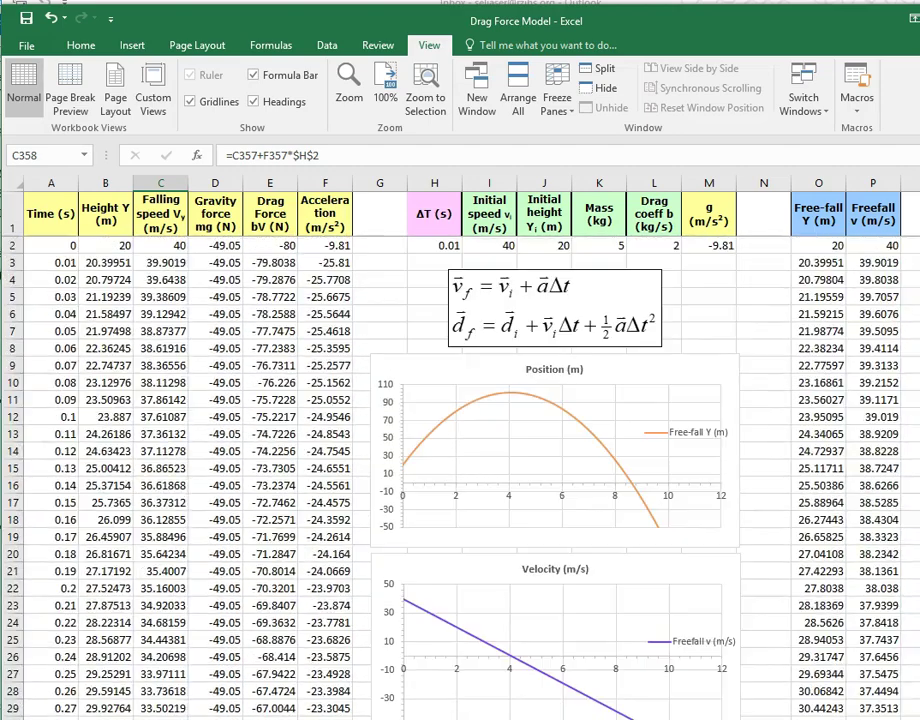